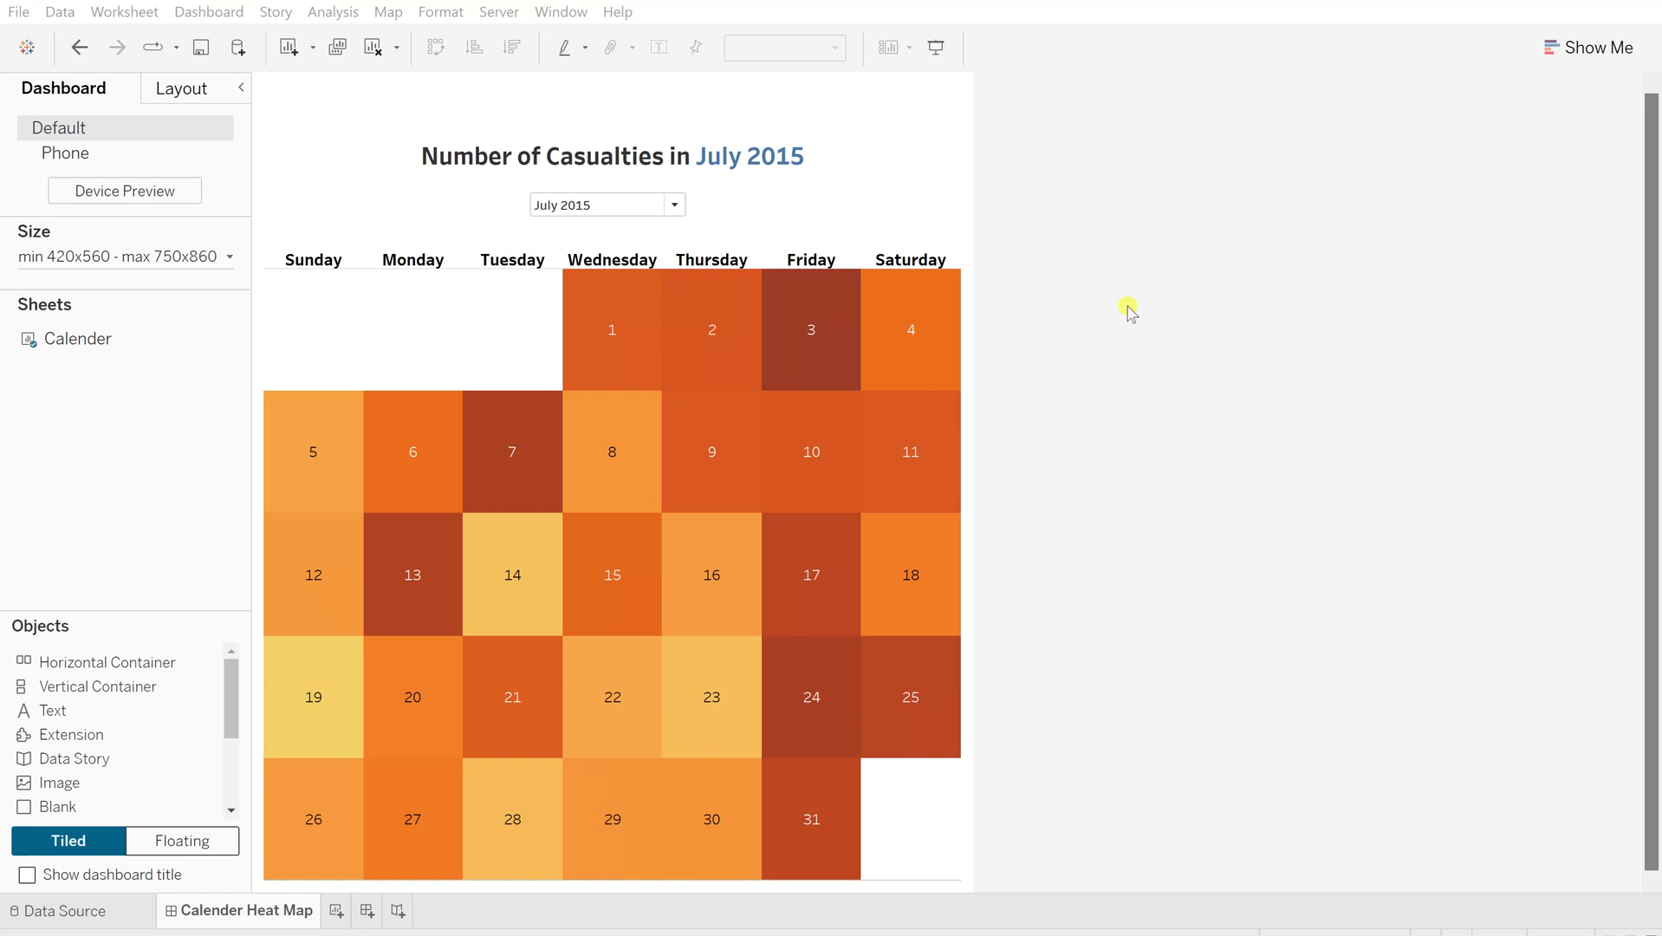
# Create a new worksheet and place the Date field on Rows
pyautogui.click(335, 911)
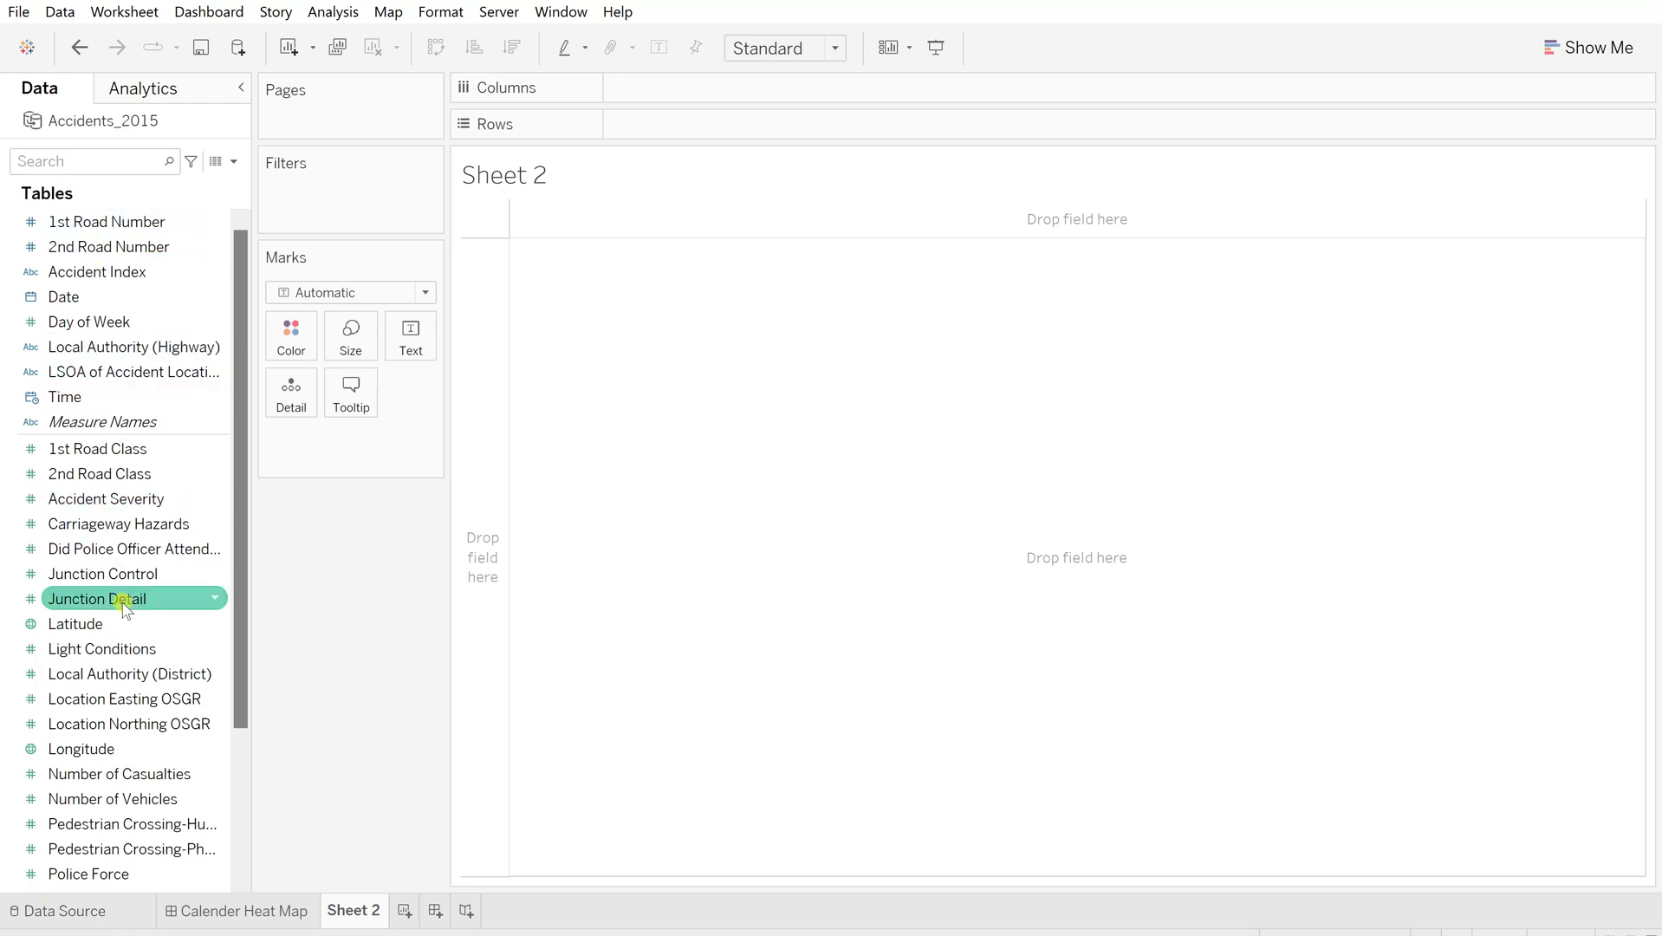
pyautogui.moveTo(520, 934)
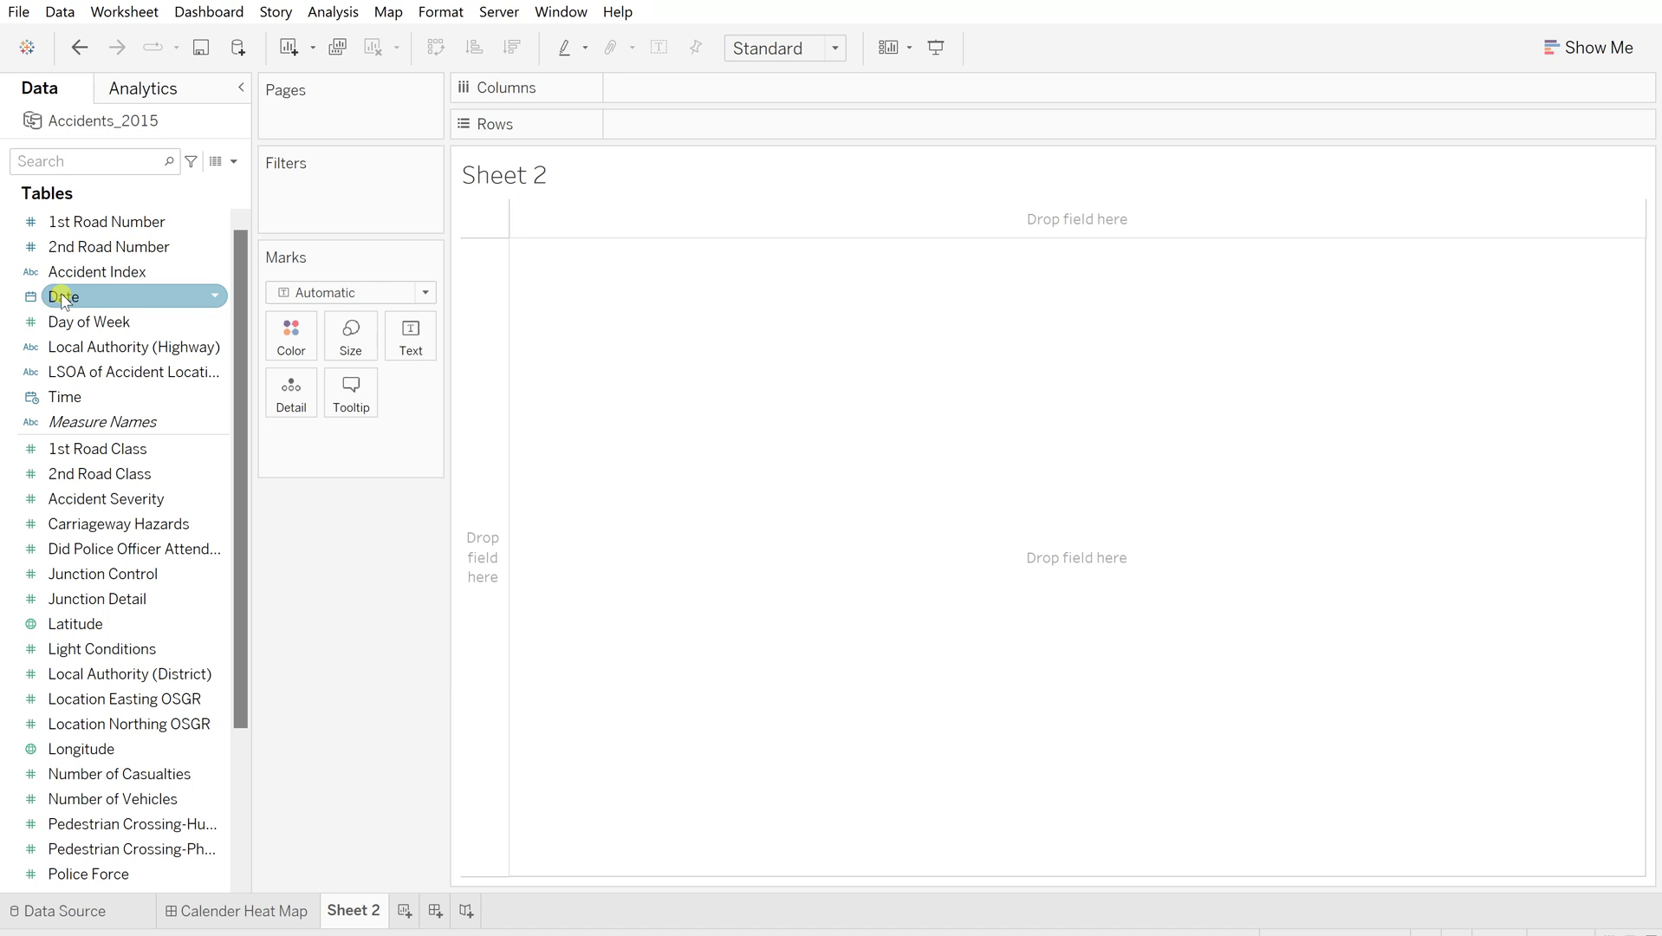
pyautogui.moveTo(62, 301); pyautogui.dragTo(637, 120)
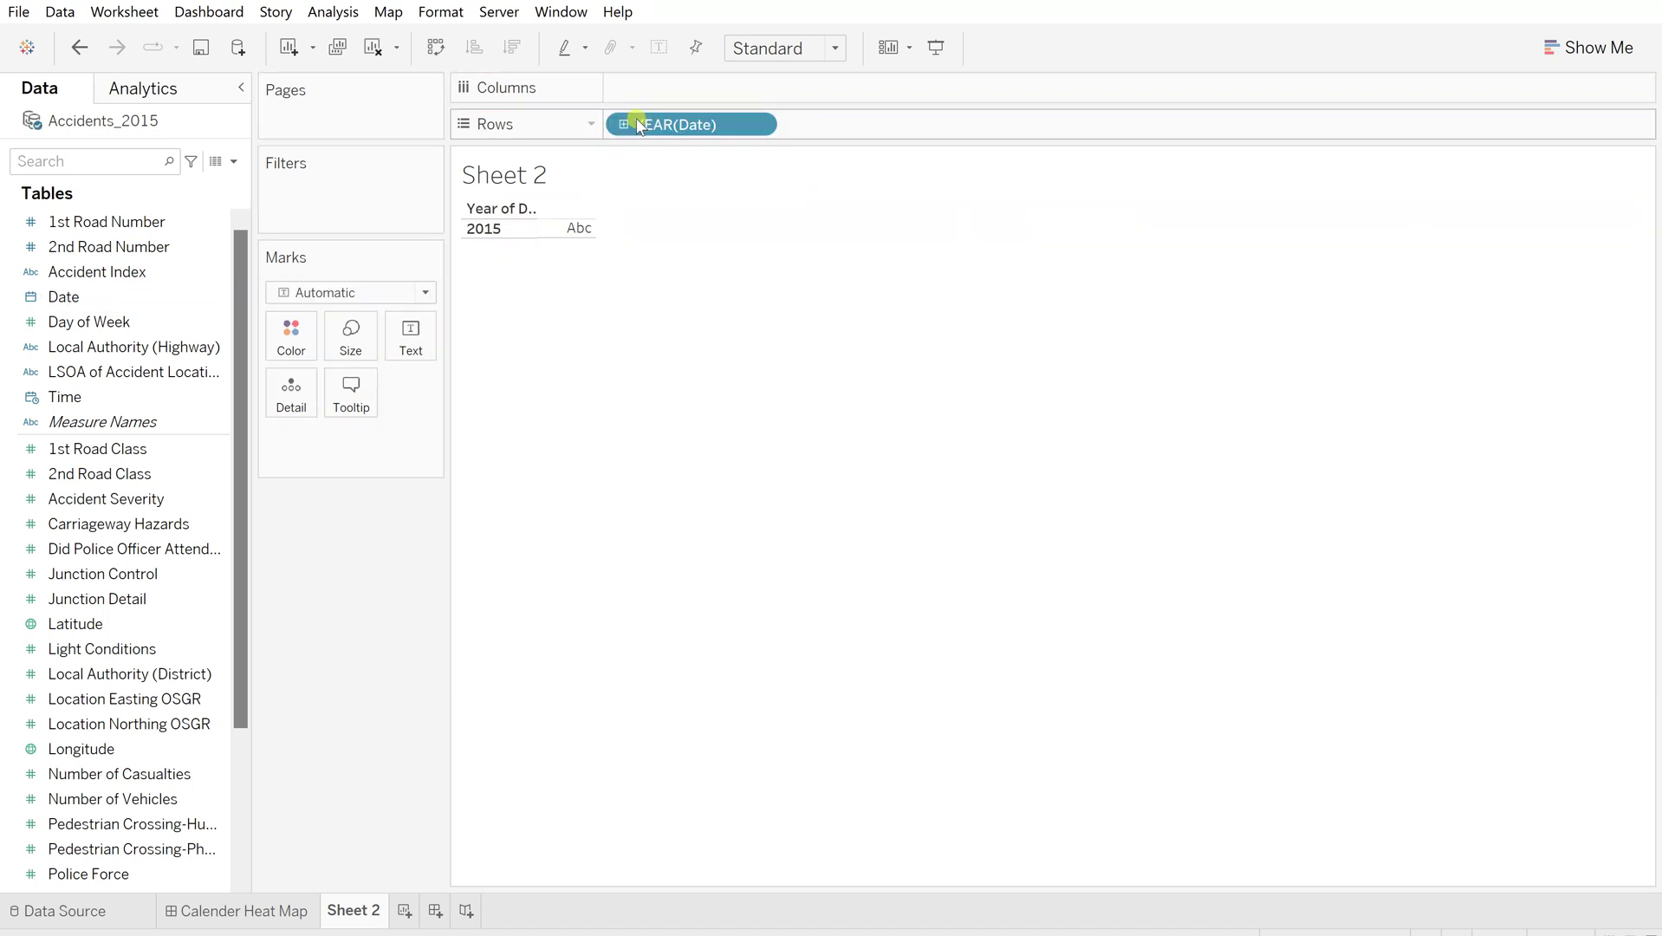
# Change the Date row pill to Week Number, listing Week 1 through Week 53
pyautogui.click(762, 126)
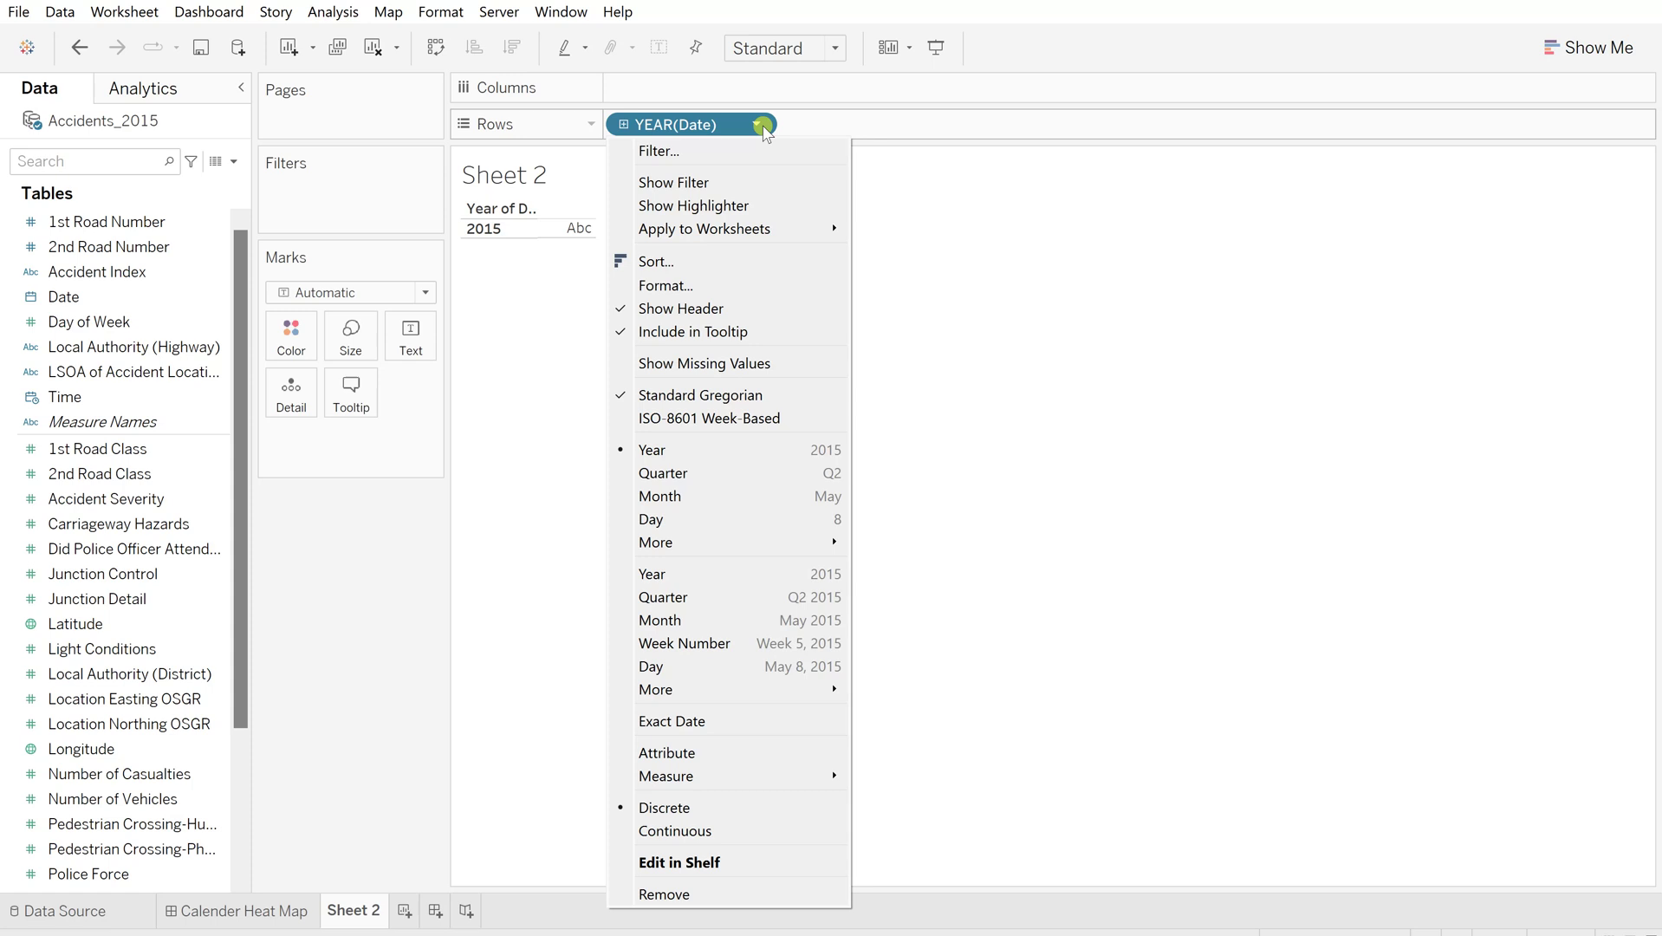
pyautogui.moveTo(733, 543)
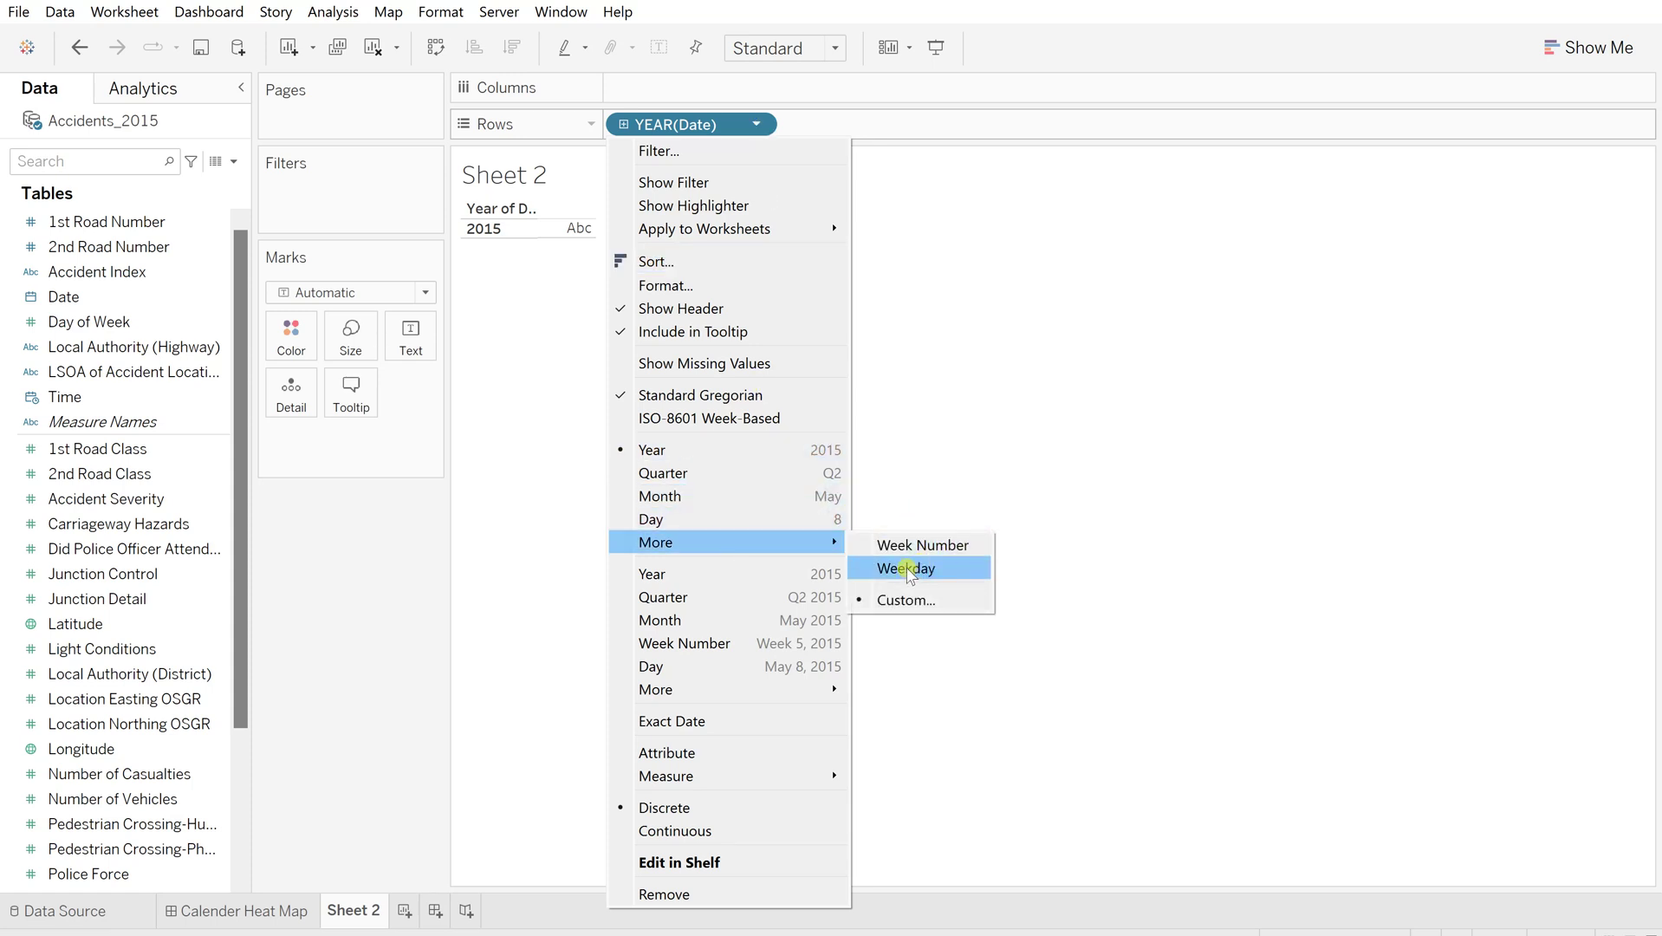
pyautogui.click(943, 549)
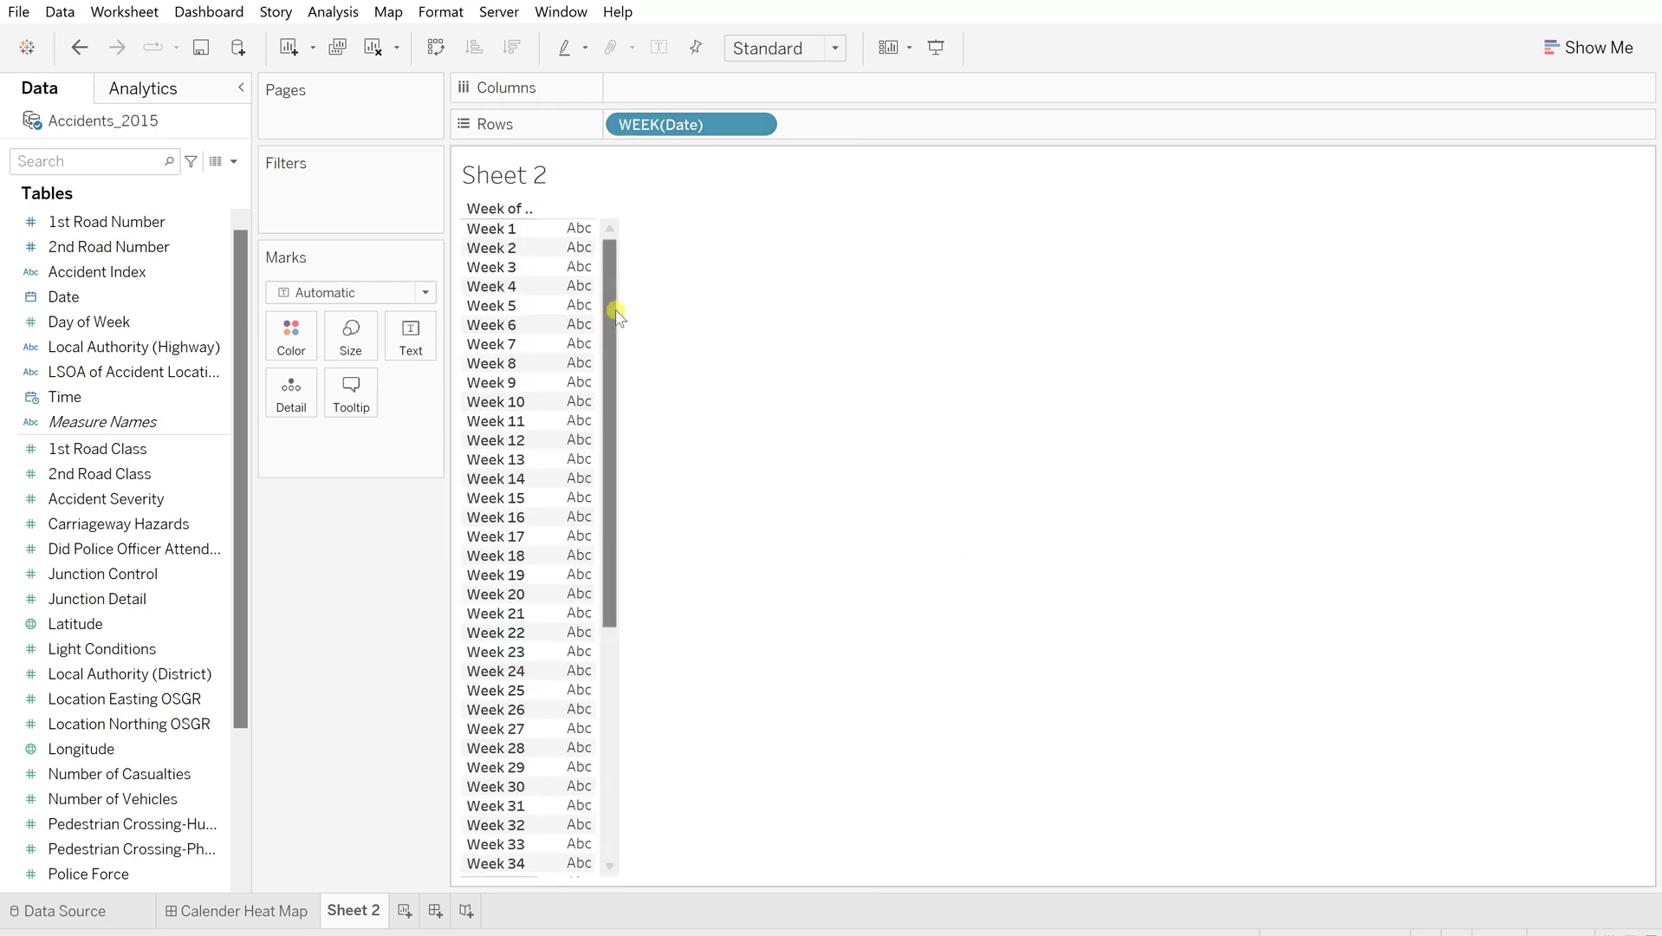
pyautogui.moveTo(609, 407); pyautogui.dragTo(612, 211)
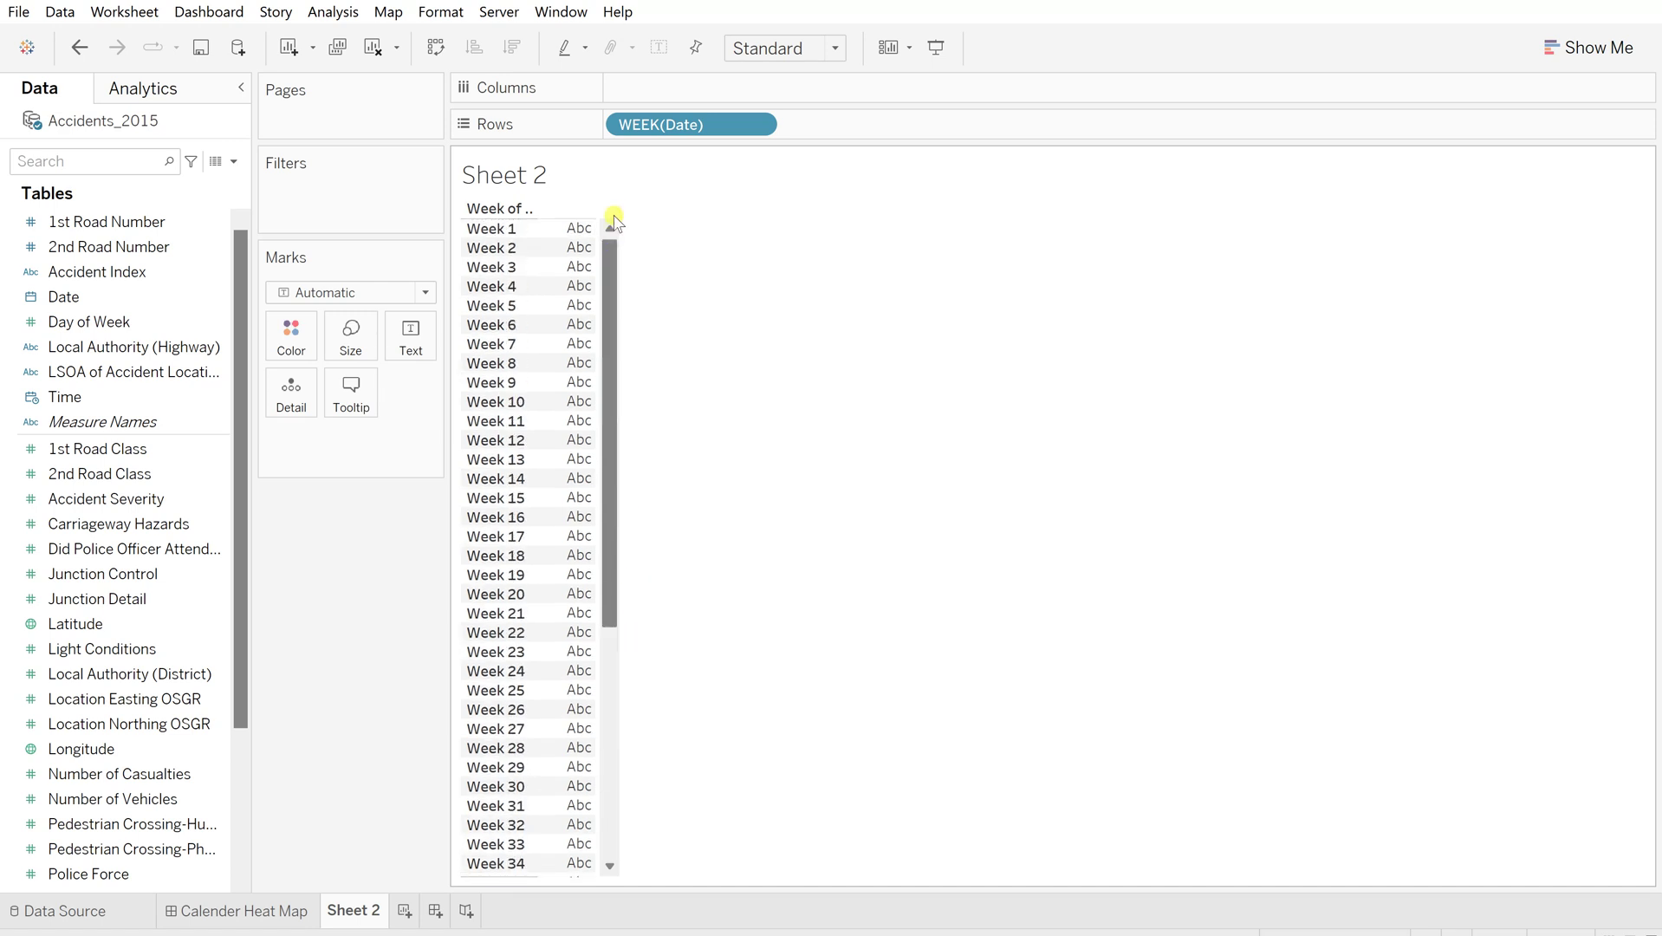
pyautogui.moveTo(614, 280); pyautogui.dragTo(650, 668)
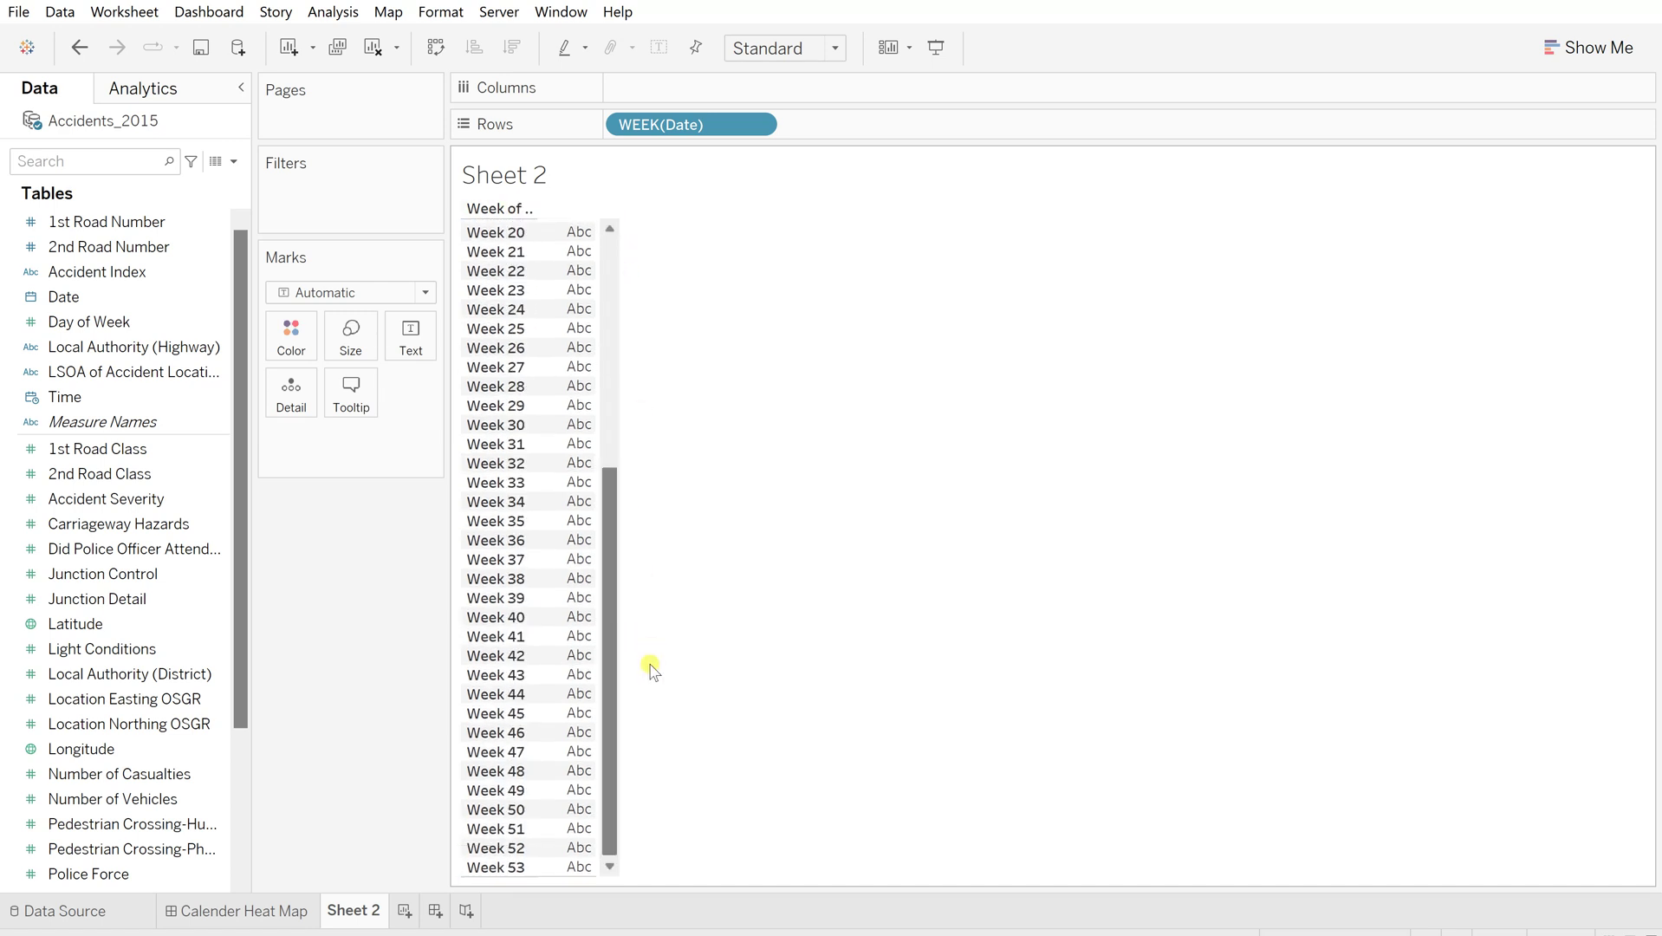
pyautogui.moveTo(611, 550); pyautogui.dragTo(583, 267)
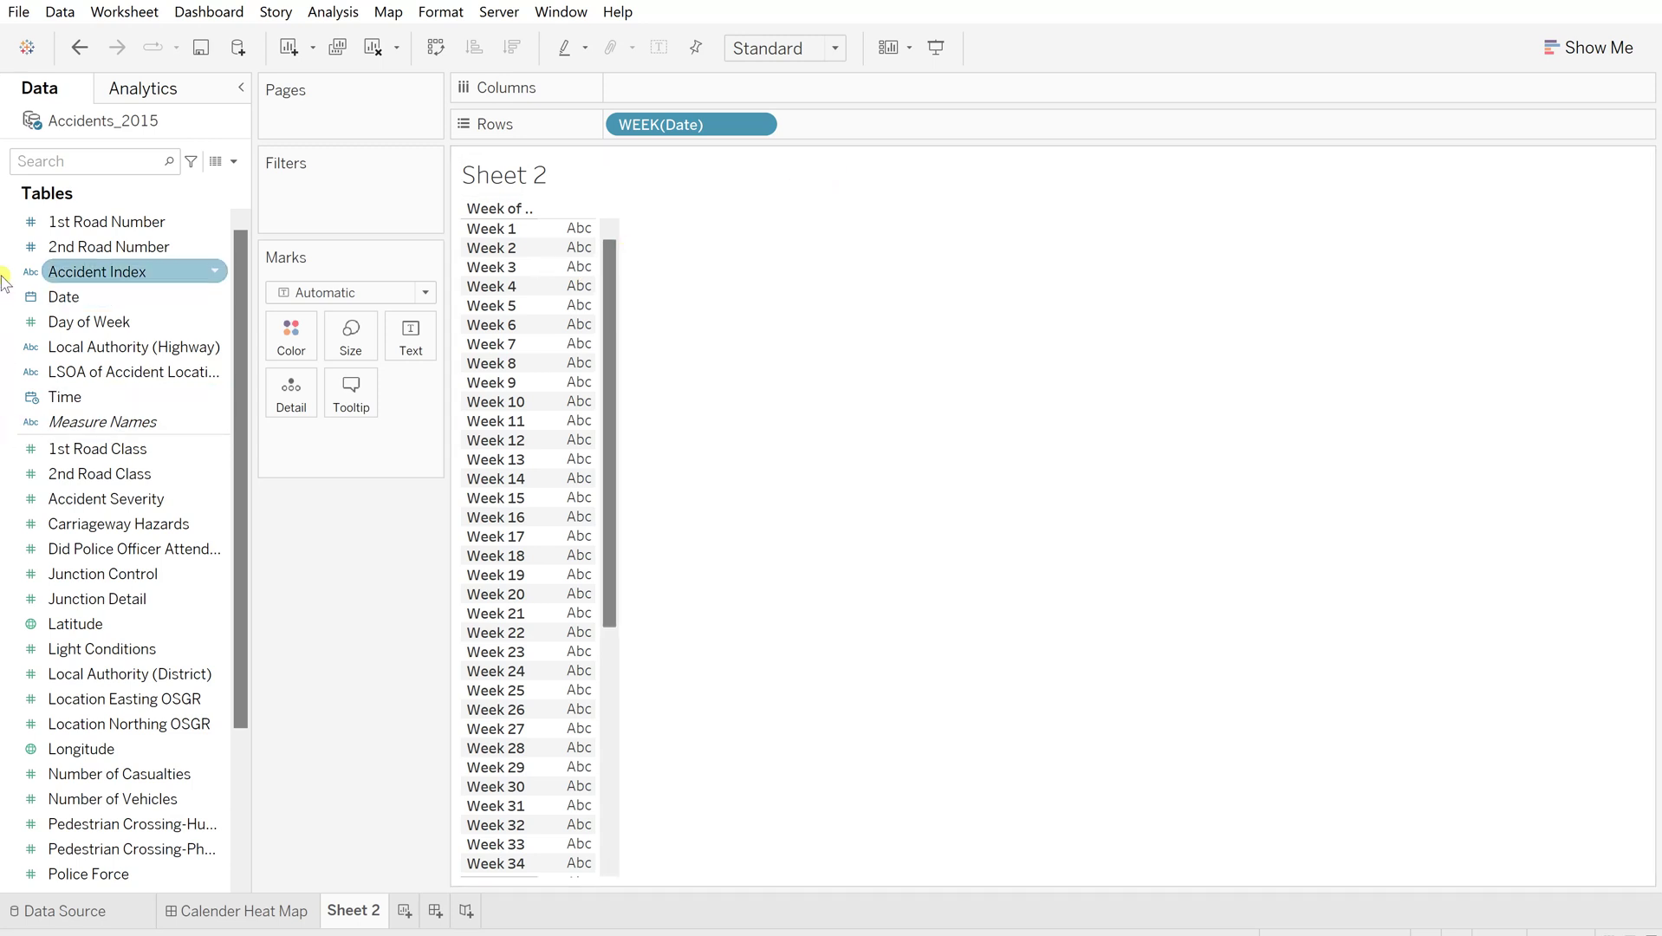
# Add Date to Columns as Weekday, giving a Sunday-to-Saturday grid of weeks
pyautogui.click(55, 297)
pyautogui.moveTo(56, 297); pyautogui.dragTo(631, 81)
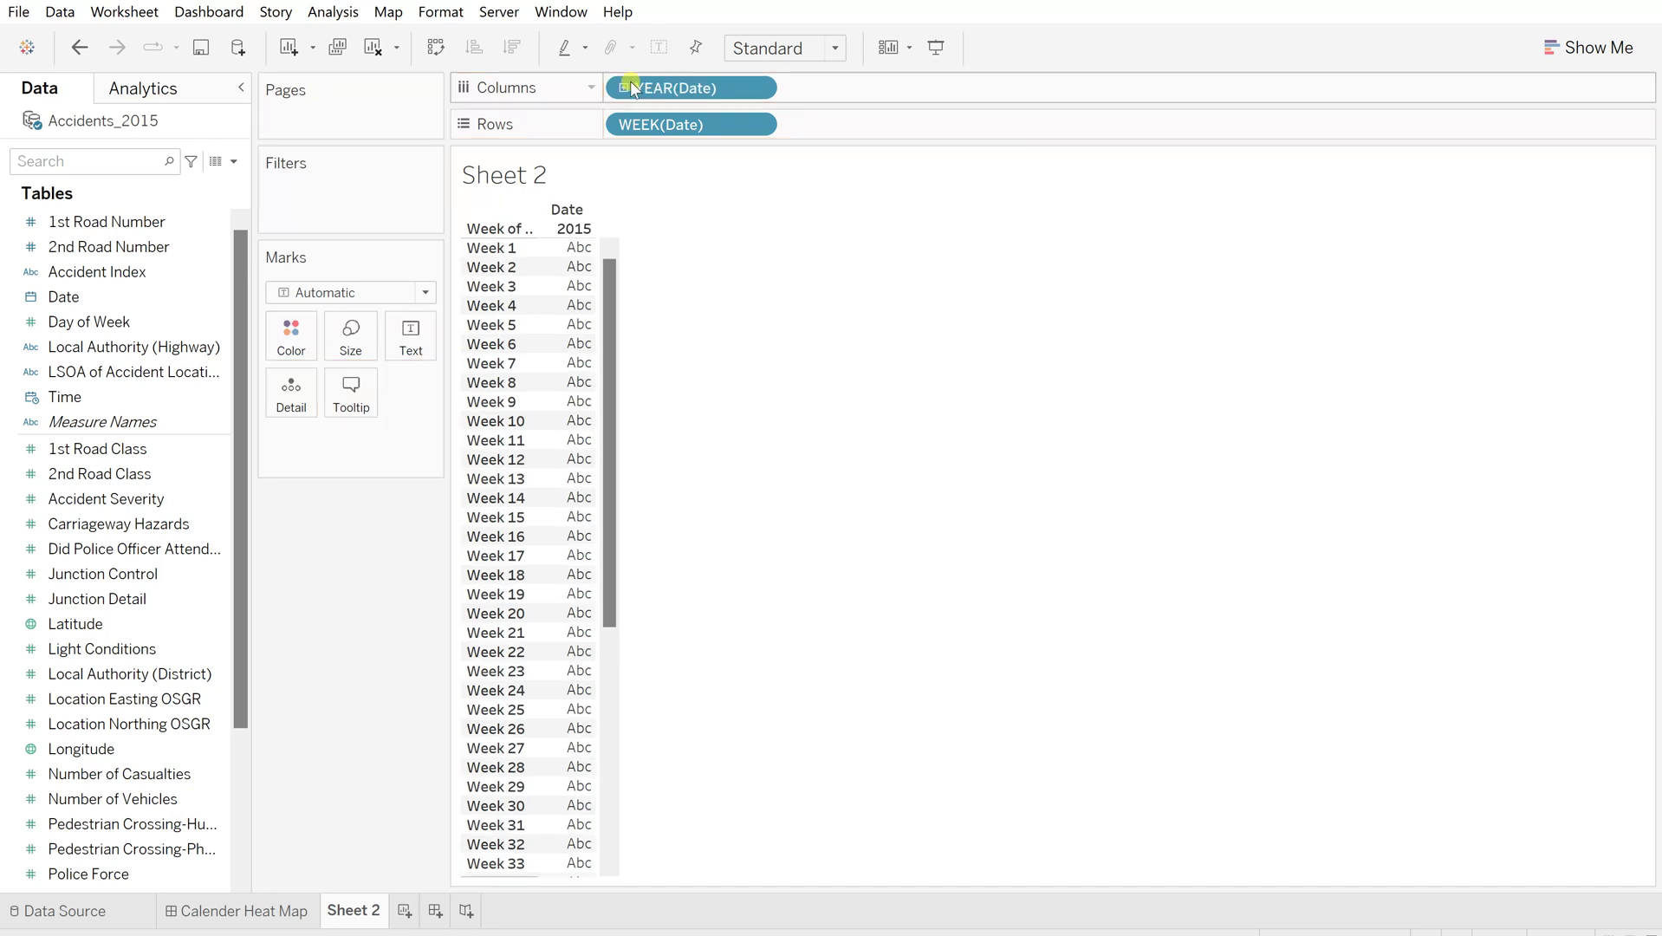
pyautogui.click(759, 88)
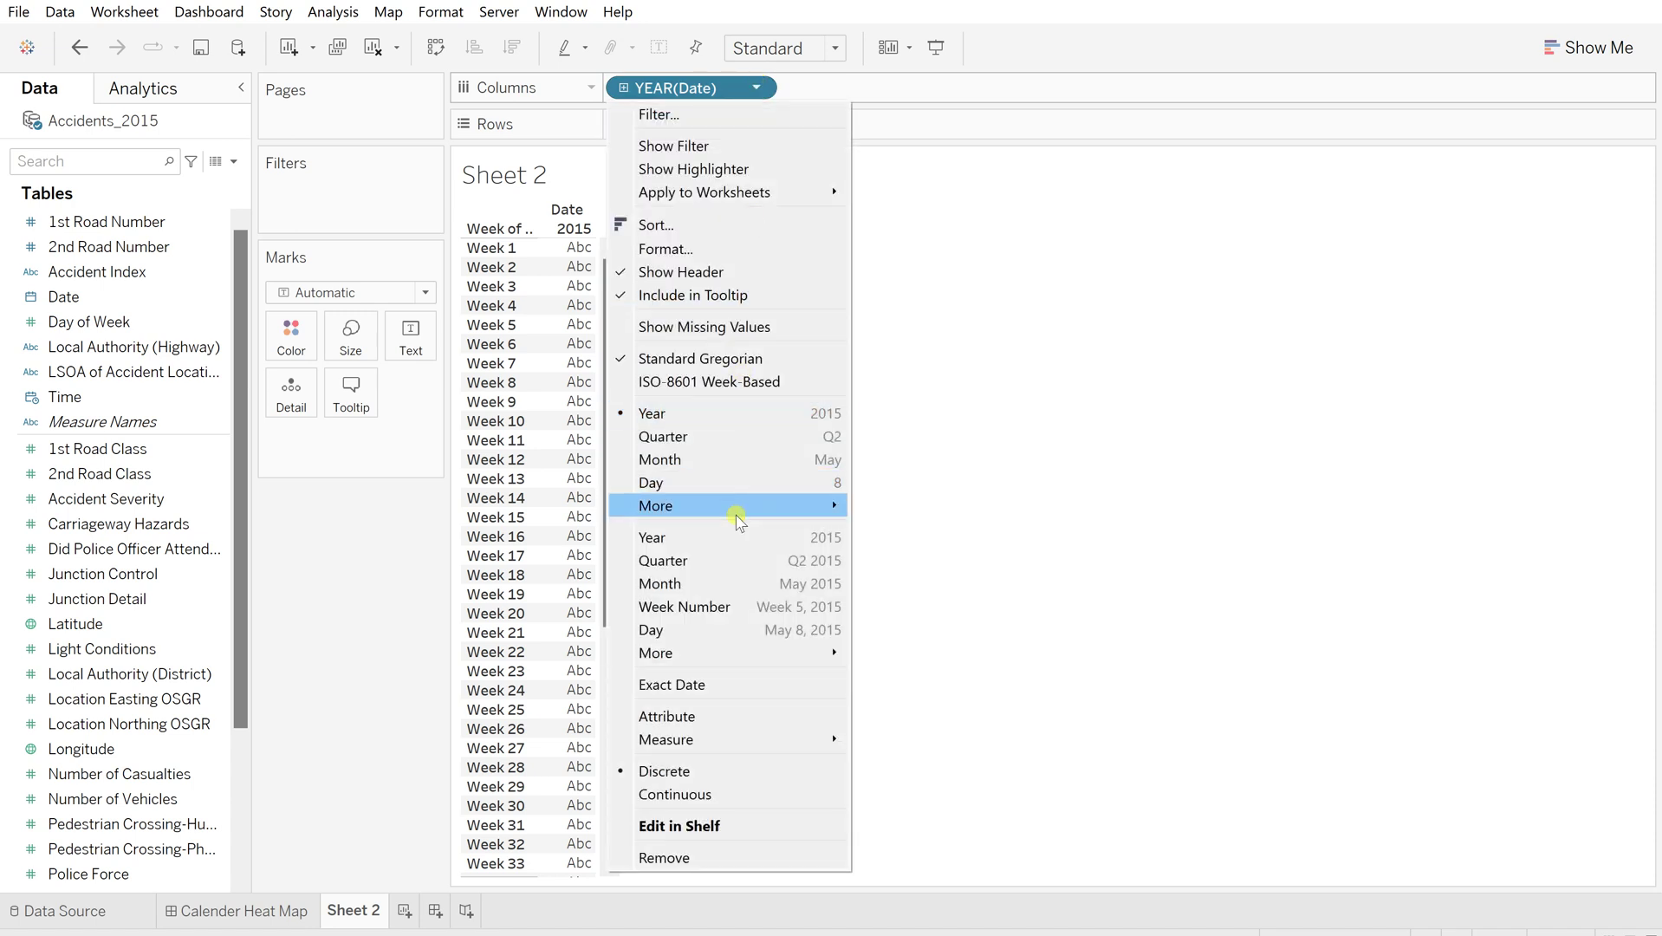
pyautogui.moveTo(738, 516)
pyautogui.click(910, 532)
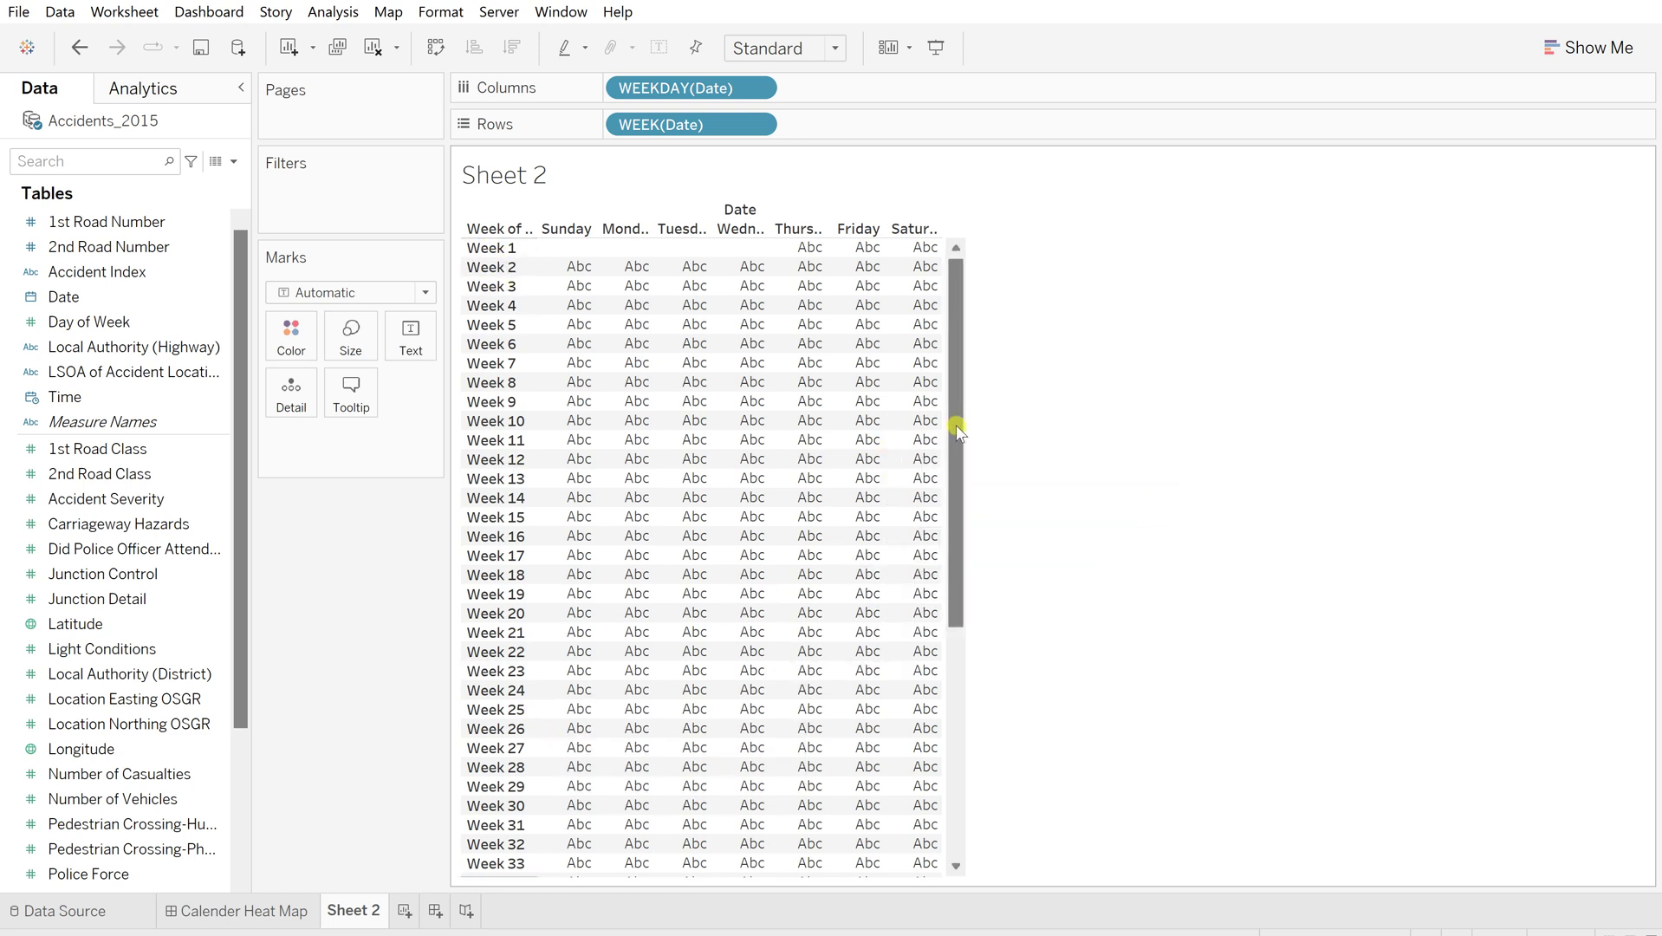
# Filter Date by Month / Year to June 2015, leaving only Weeks 23 to 27
pyautogui.moveTo(957, 420); pyautogui.dragTo(957, 330)
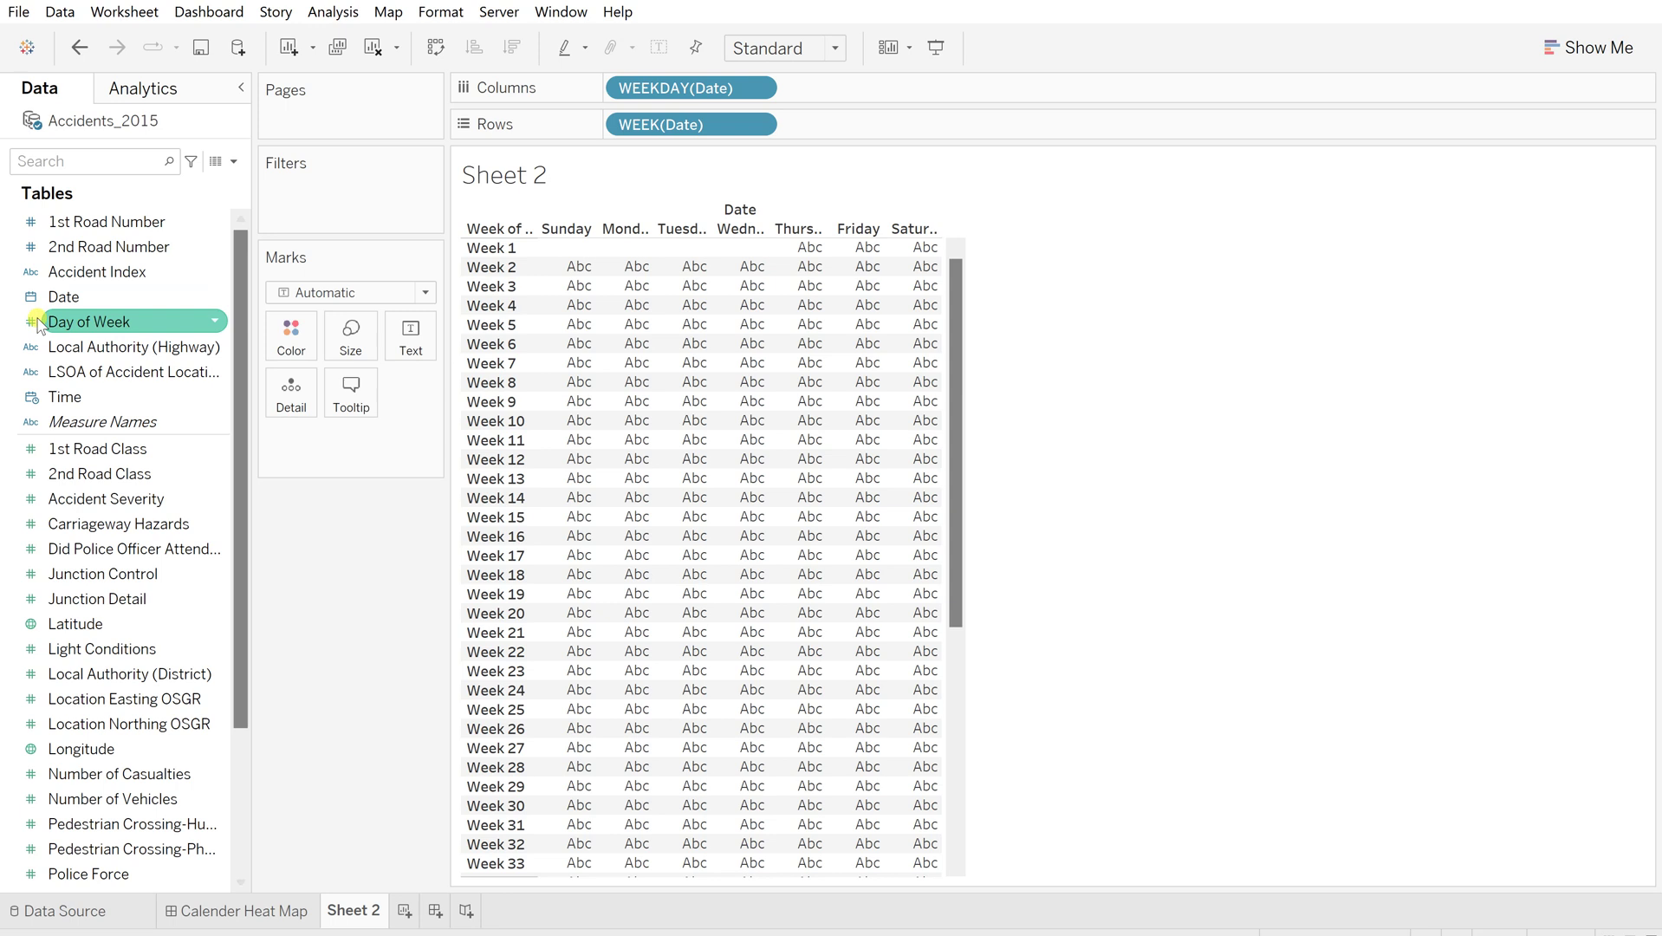
pyautogui.moveTo(66, 297); pyautogui.dragTo(291, 196)
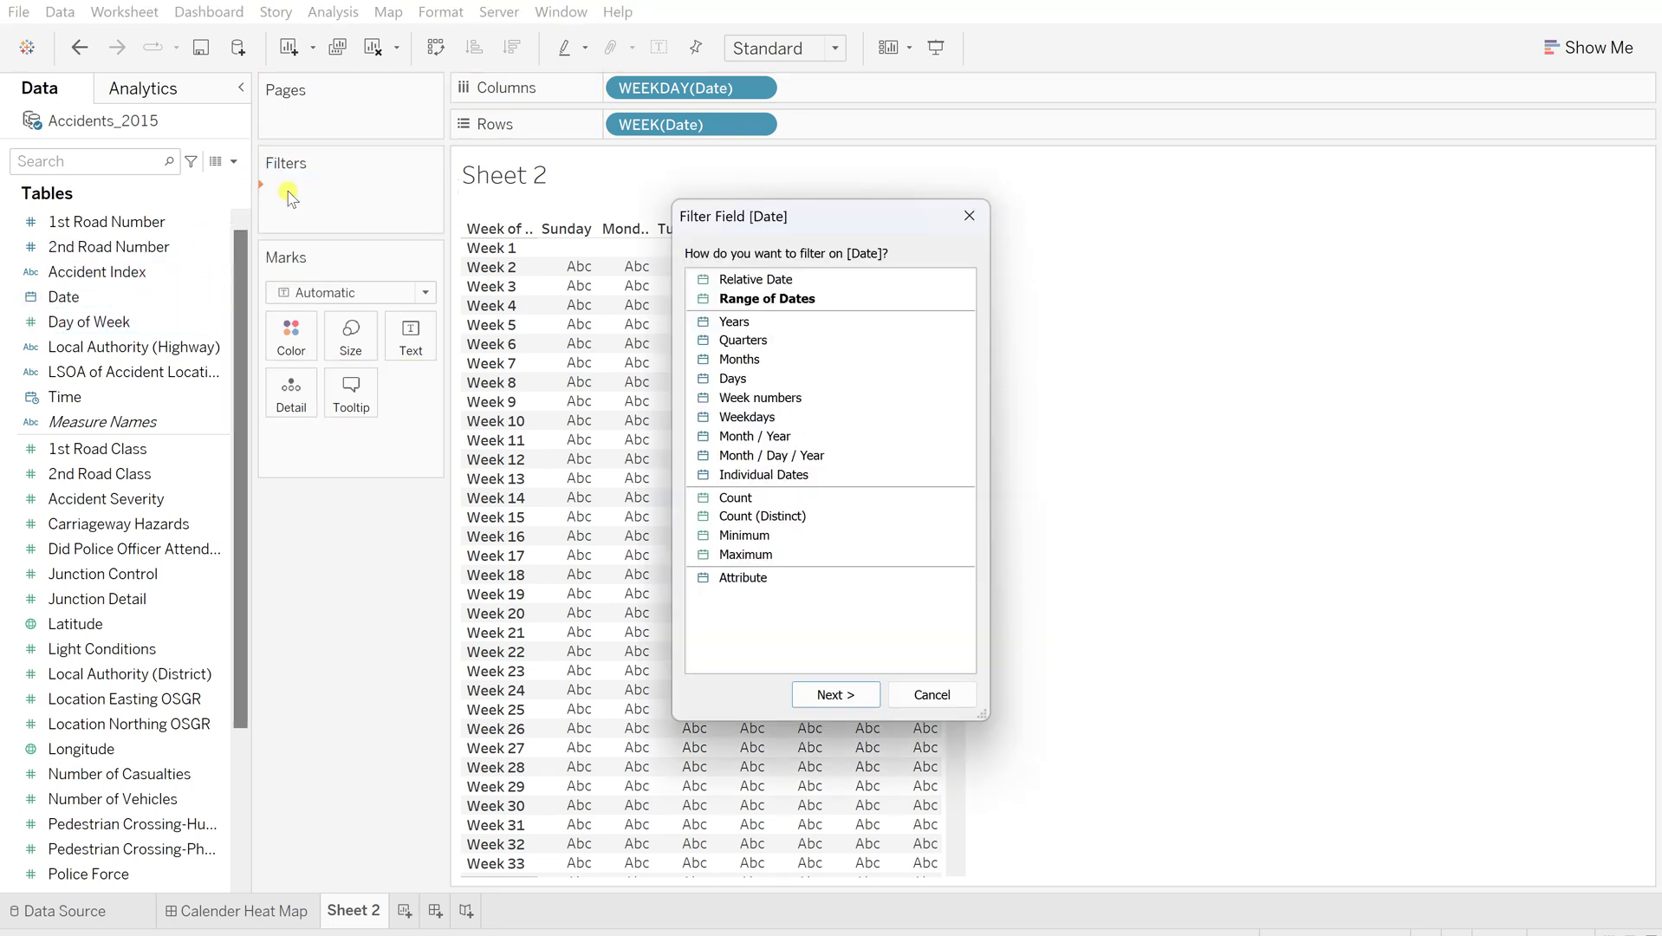
pyautogui.click(757, 438)
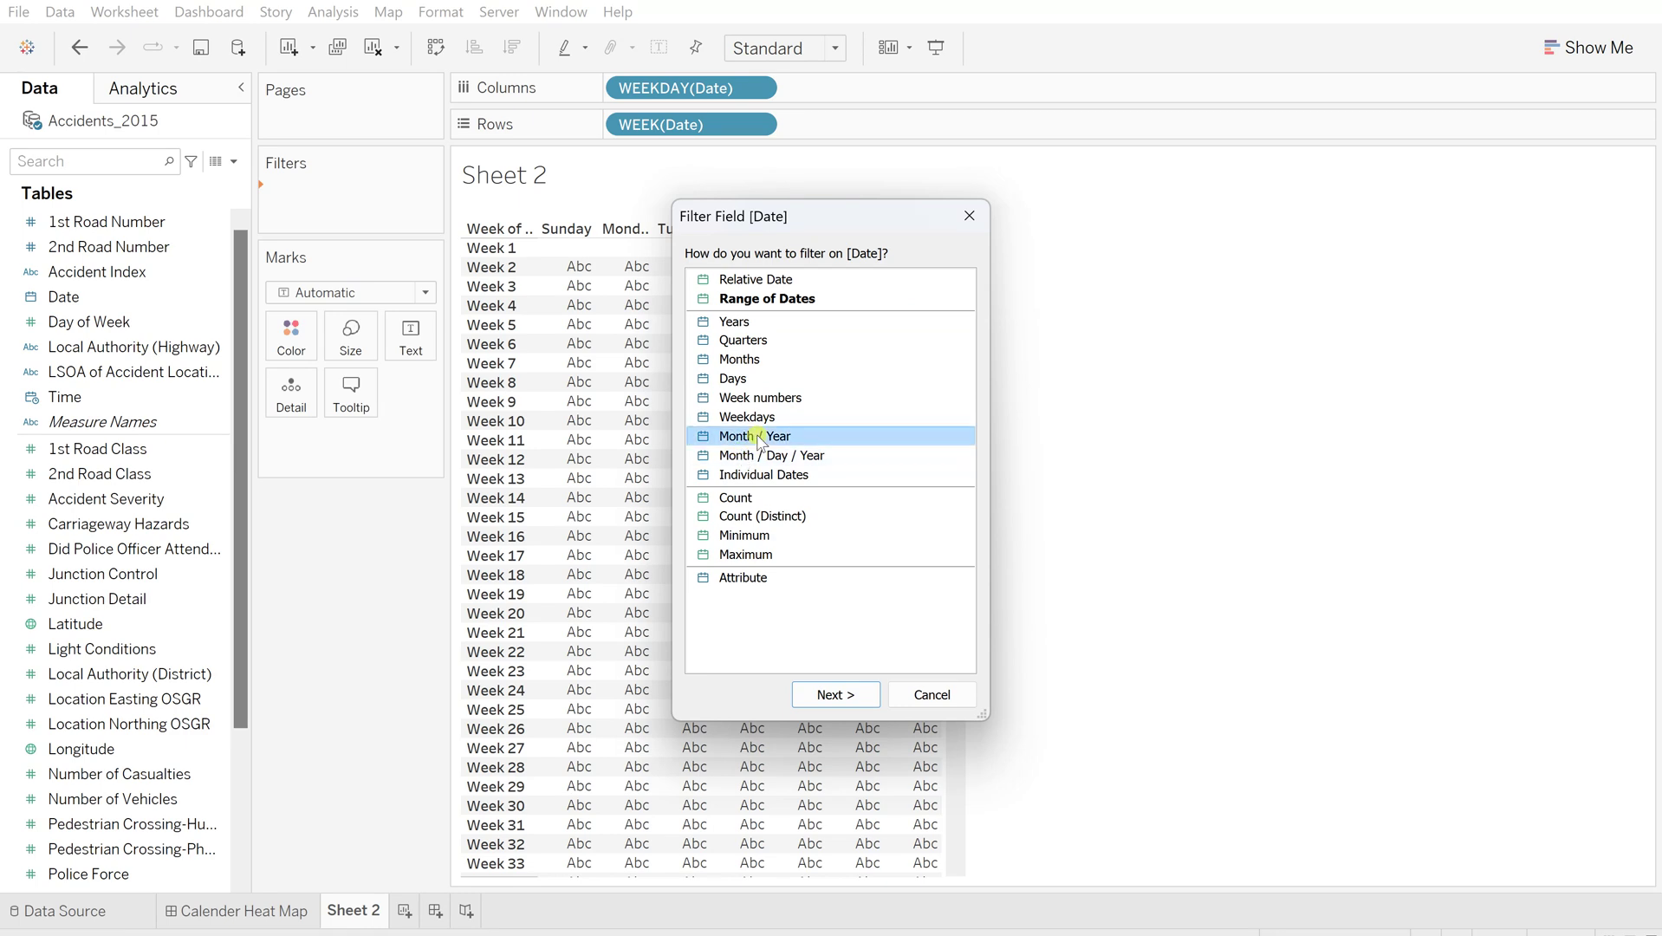
pyautogui.click(835, 694)
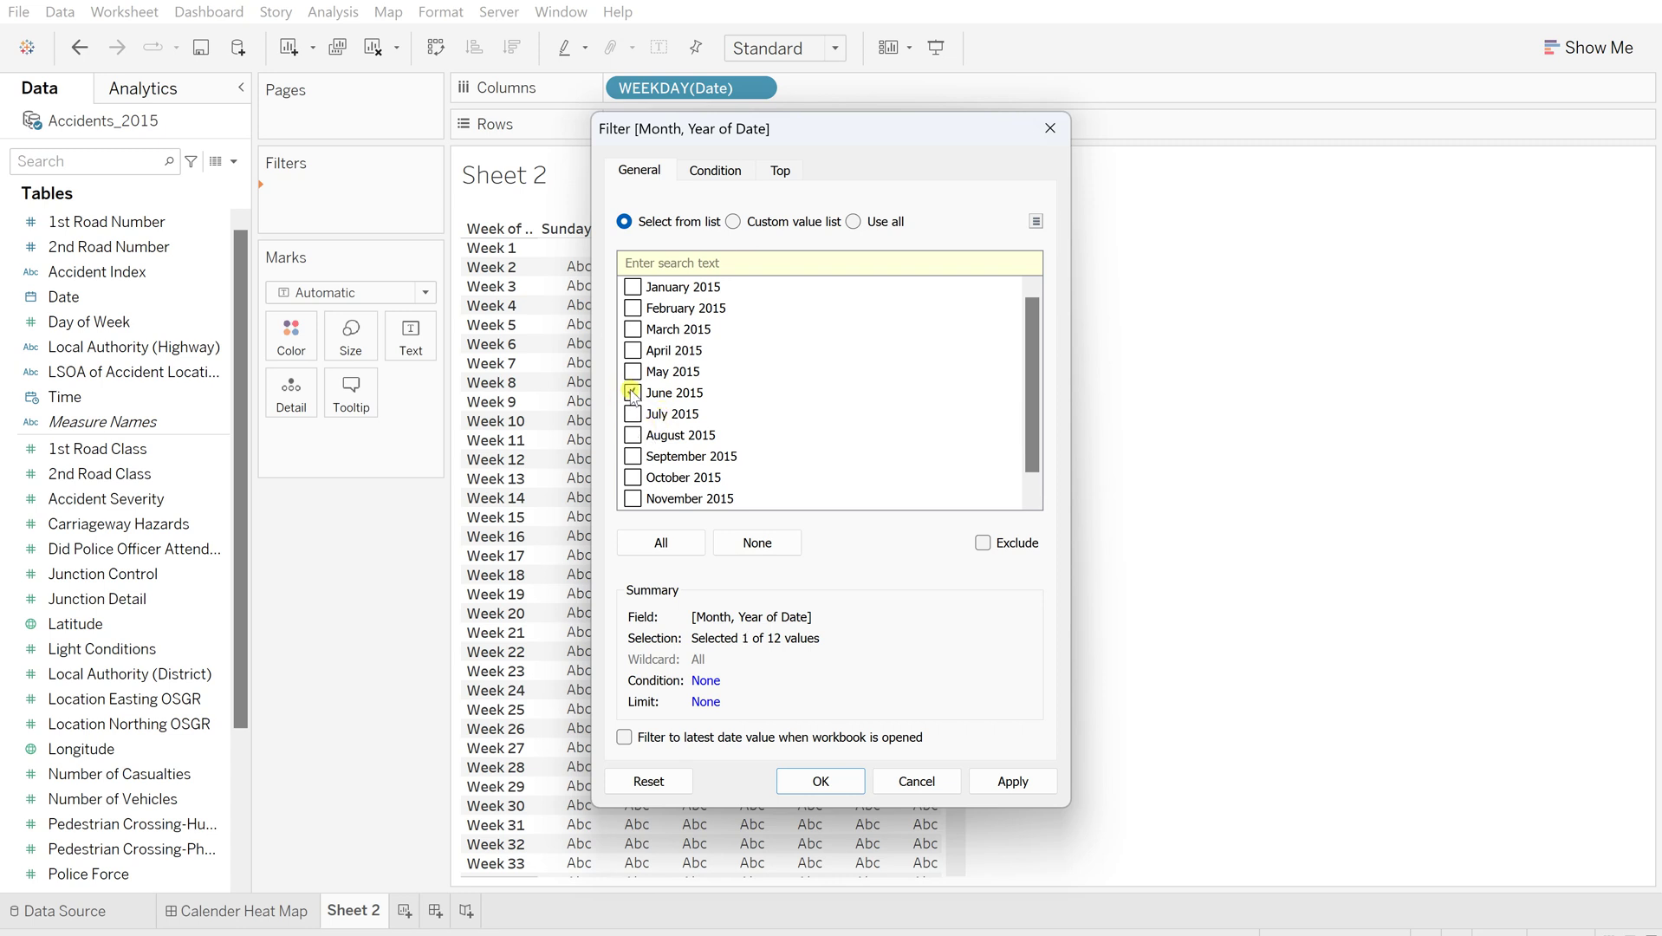
pyautogui.click(1045, 783)
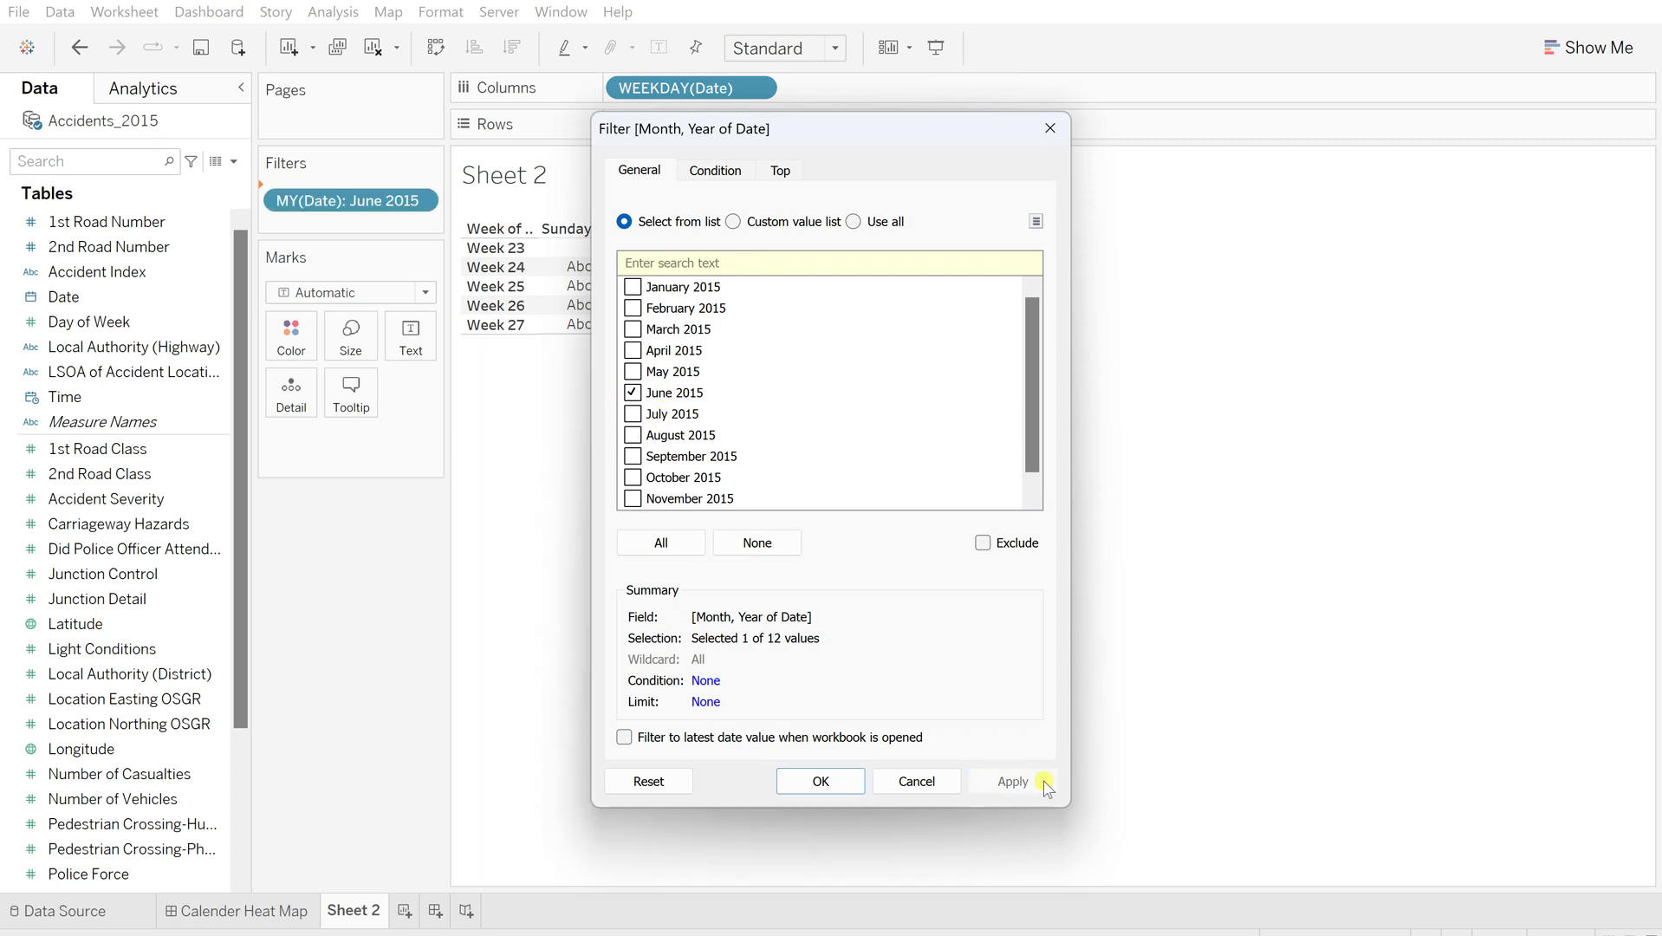
pyautogui.click(837, 780)
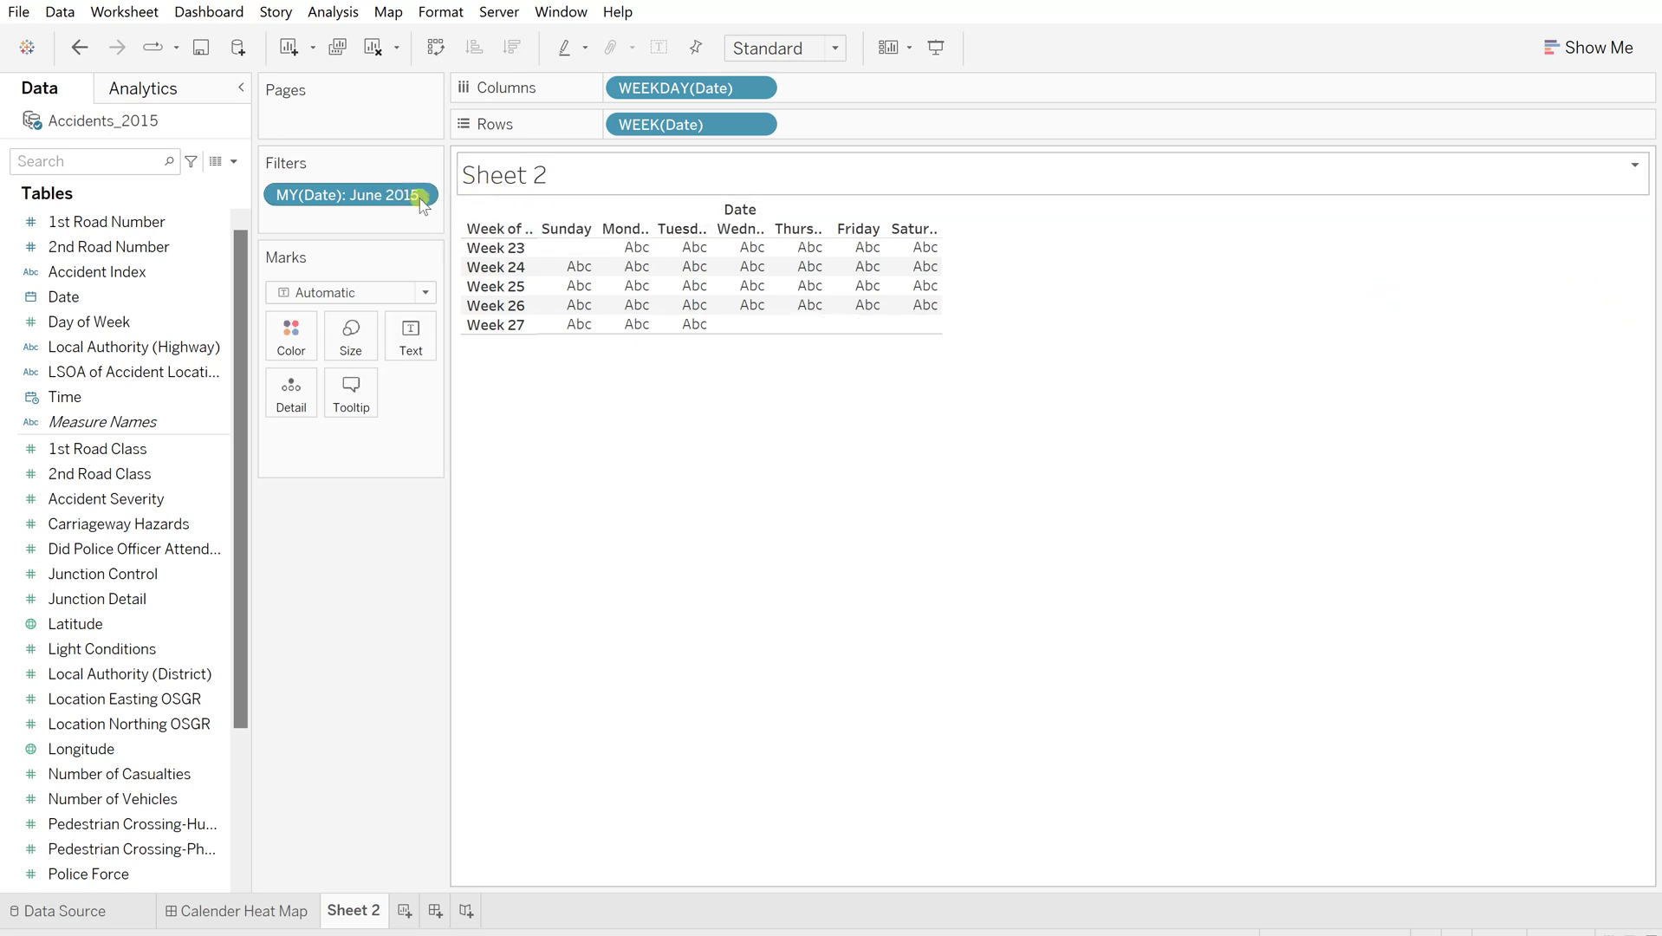
# Show the MY(Date) filter card as a Single Value (dropdown) control set to June 2015
pyautogui.click(420, 195)
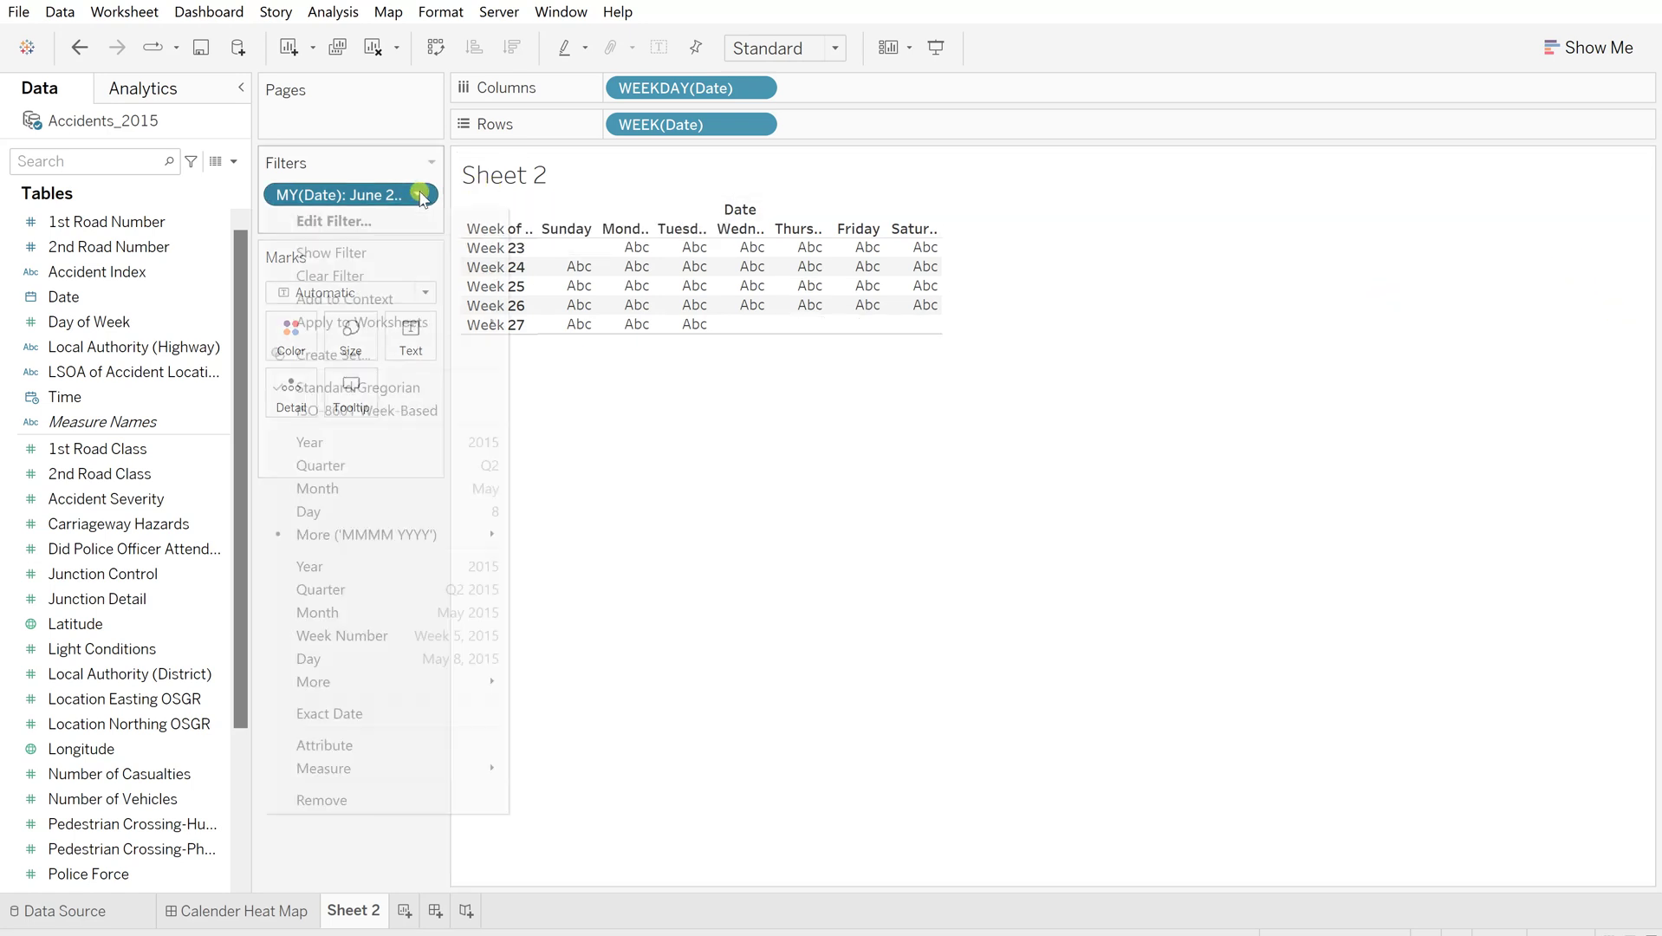
pyautogui.click(365, 254)
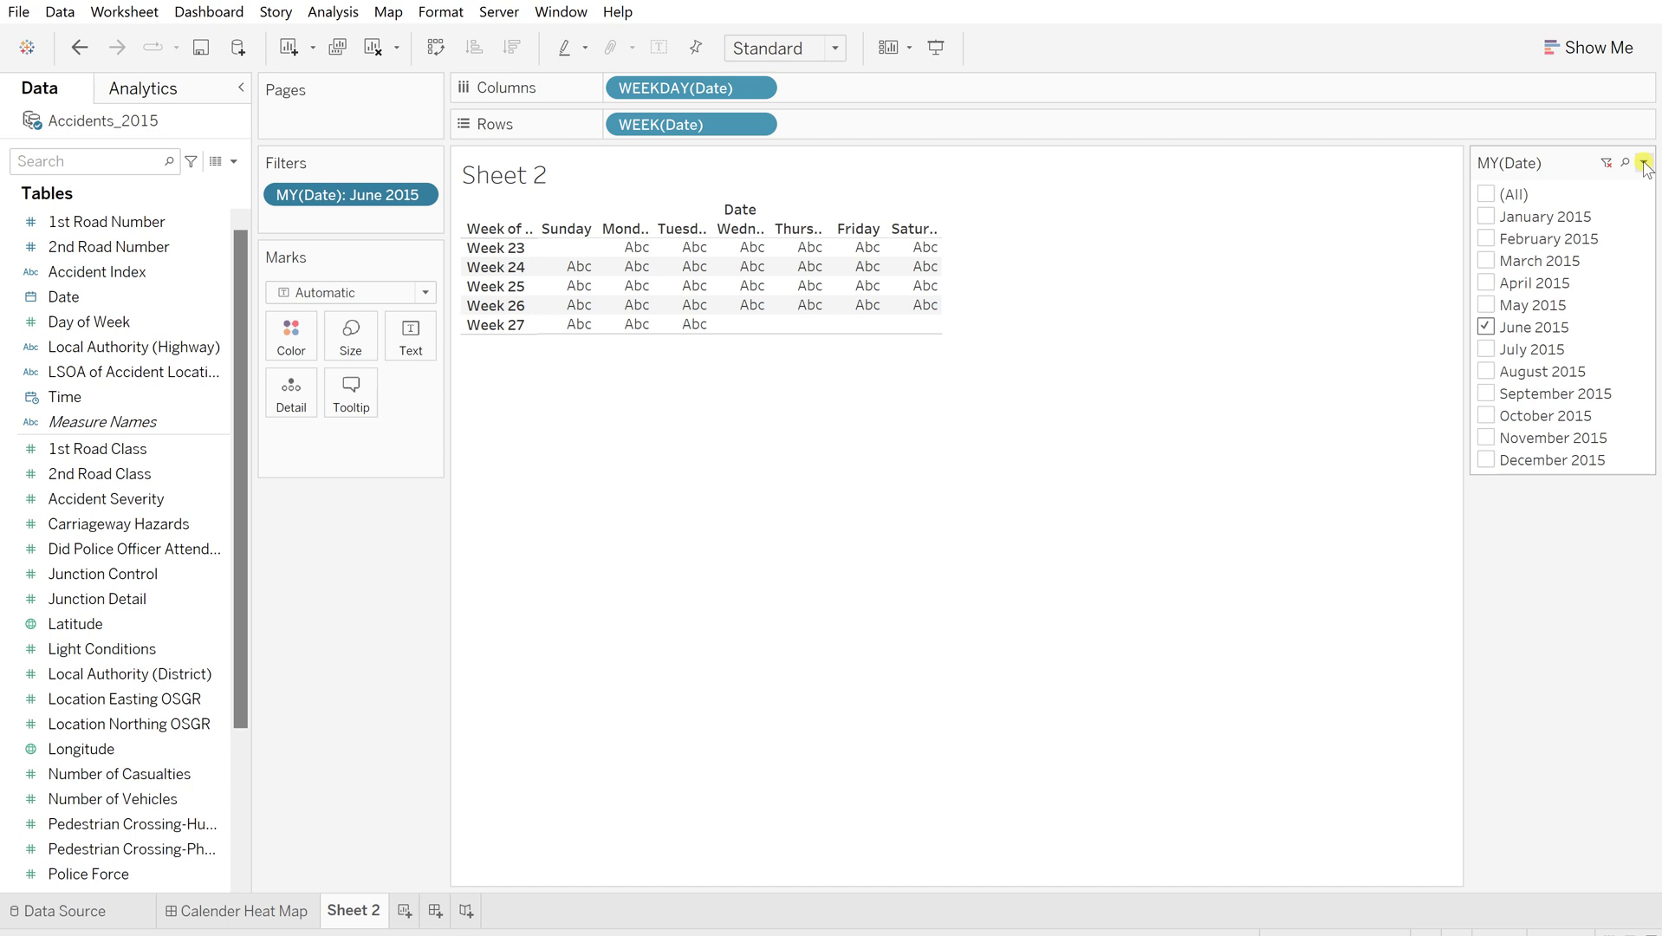
pyautogui.click(1644, 164)
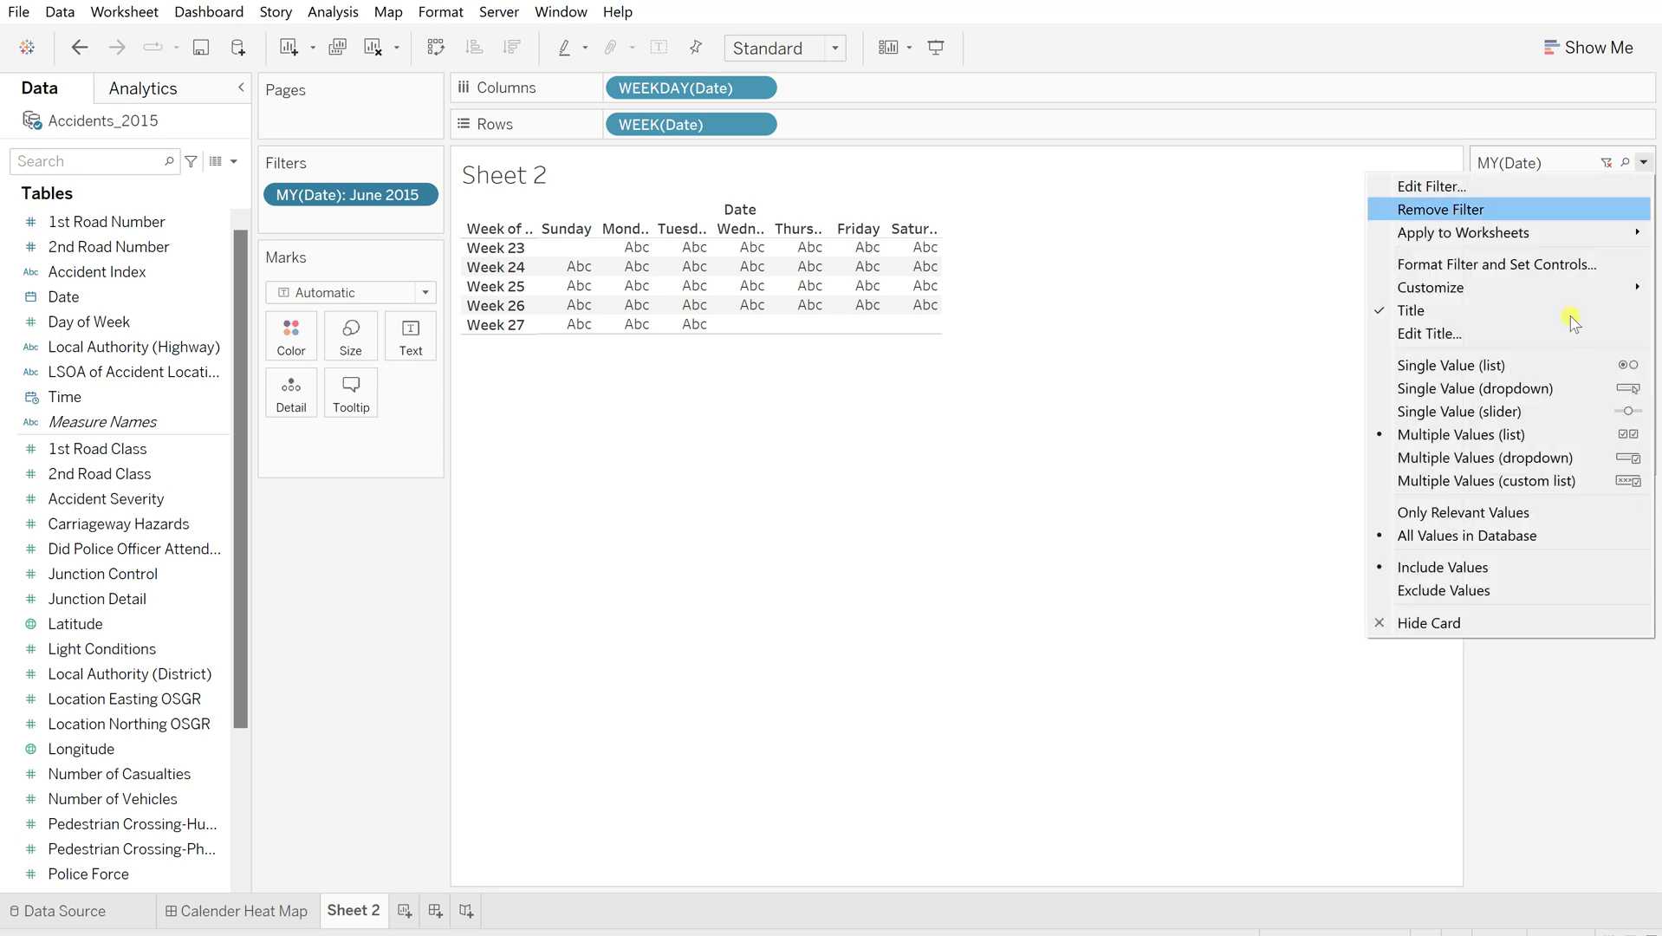
pyautogui.click(1467, 389)
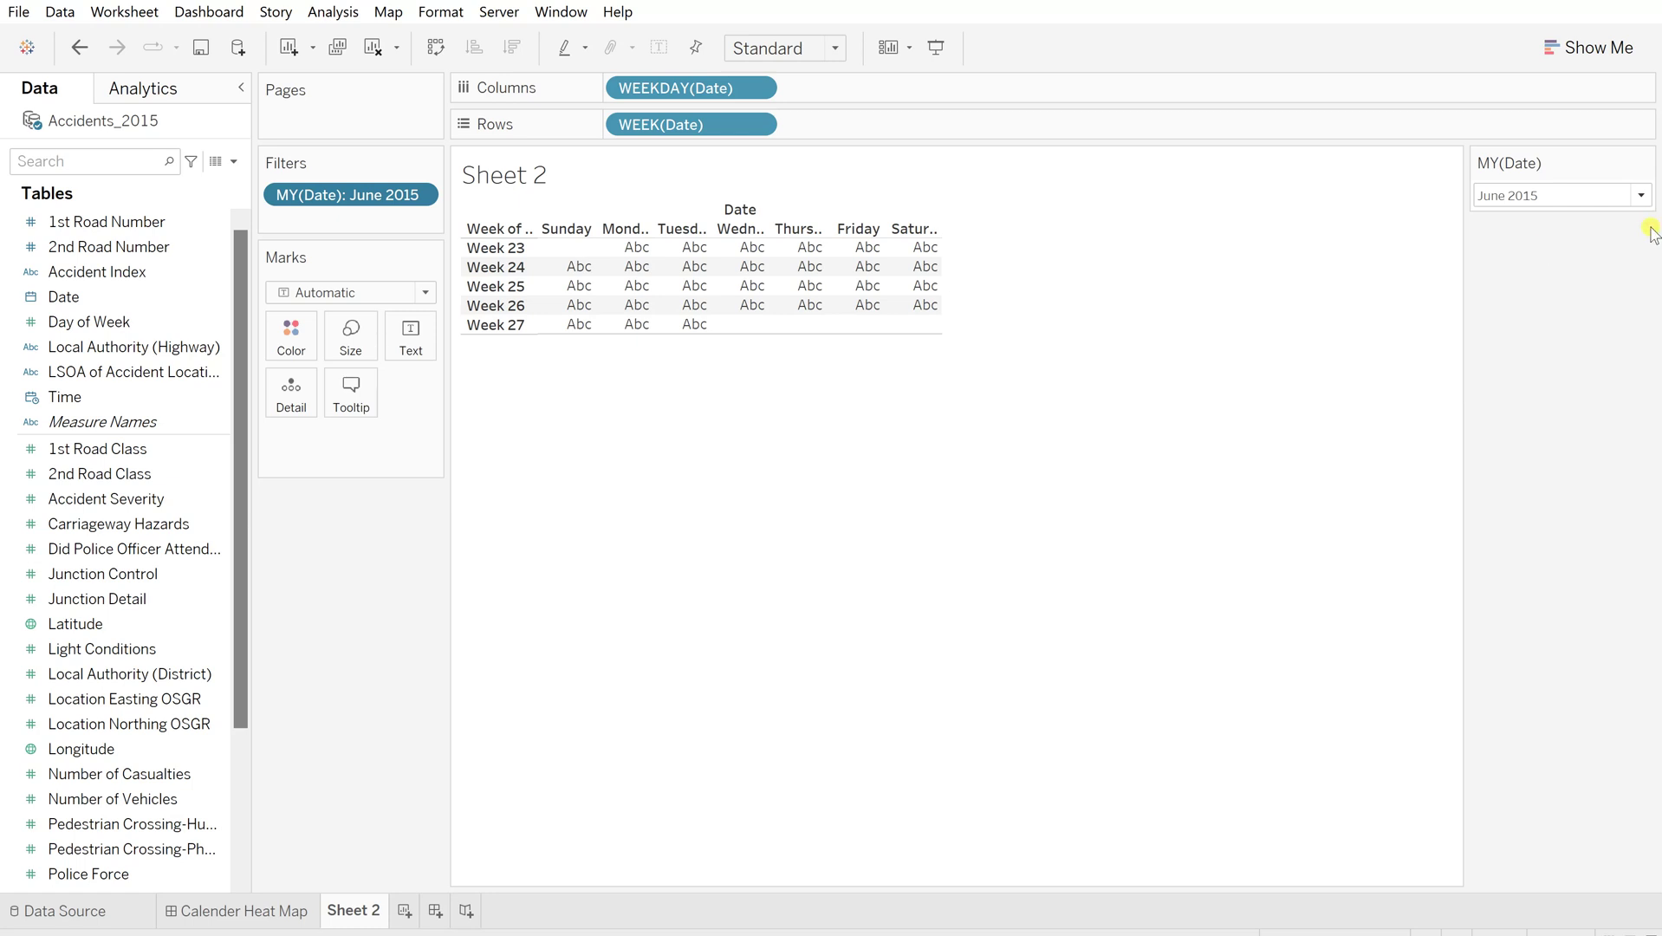
# Drop the All value from the month dropdown and select January 2015, showing Weeks 1–5
pyautogui.click(1633, 198)
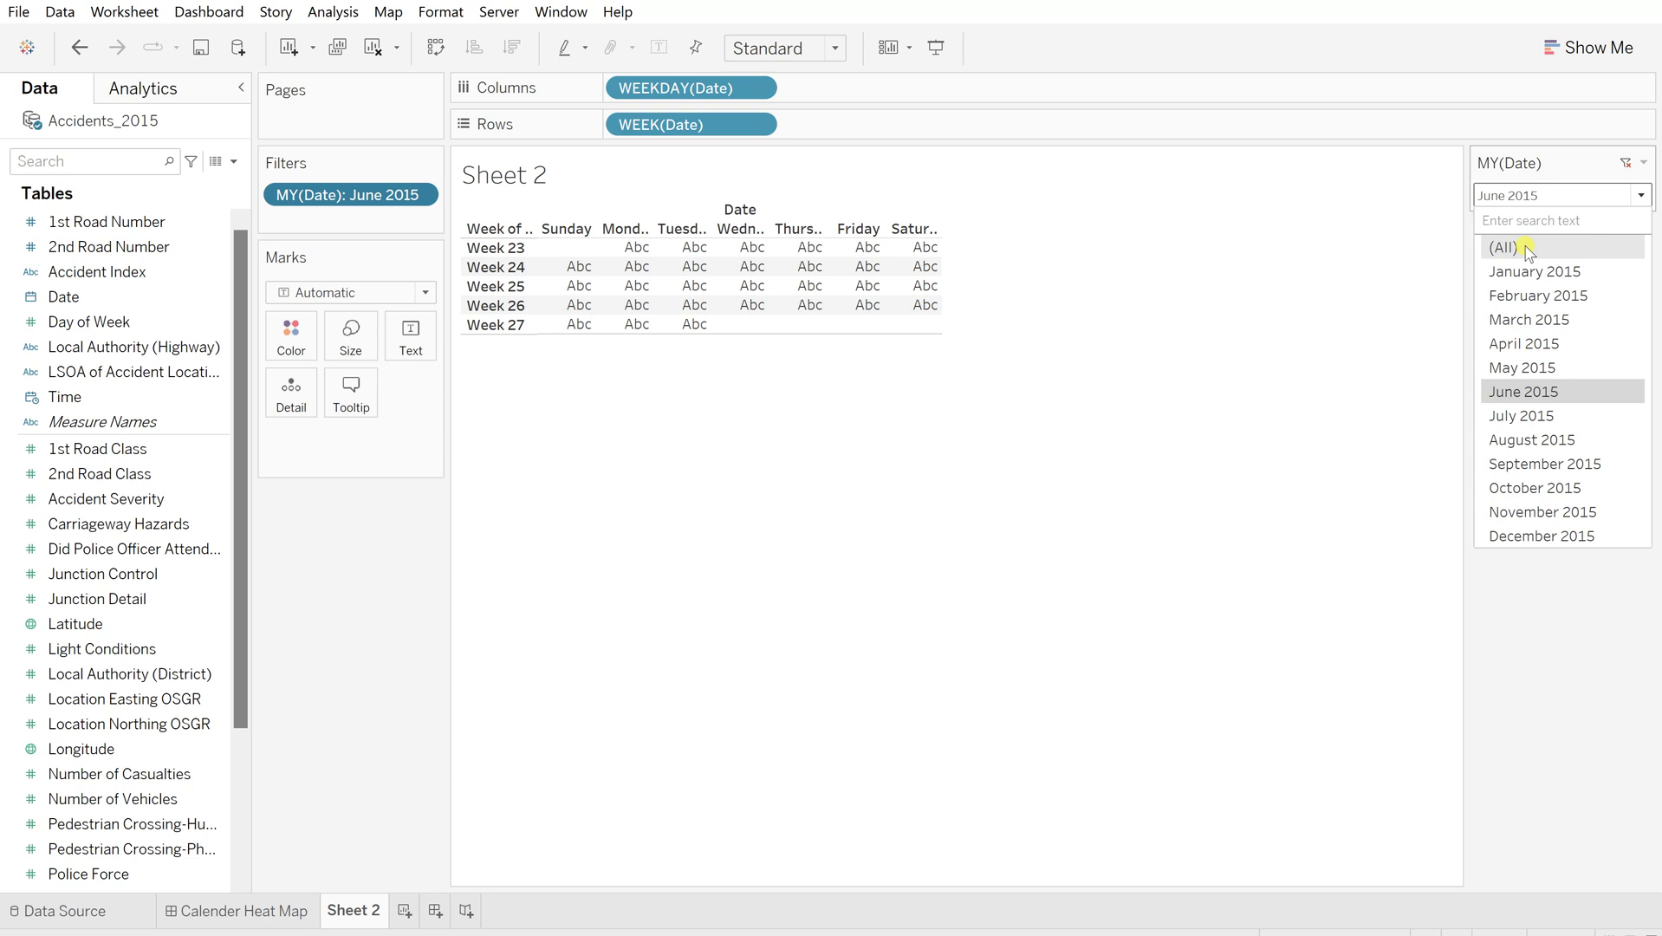
pyautogui.click(1644, 165)
pyautogui.click(1643, 162)
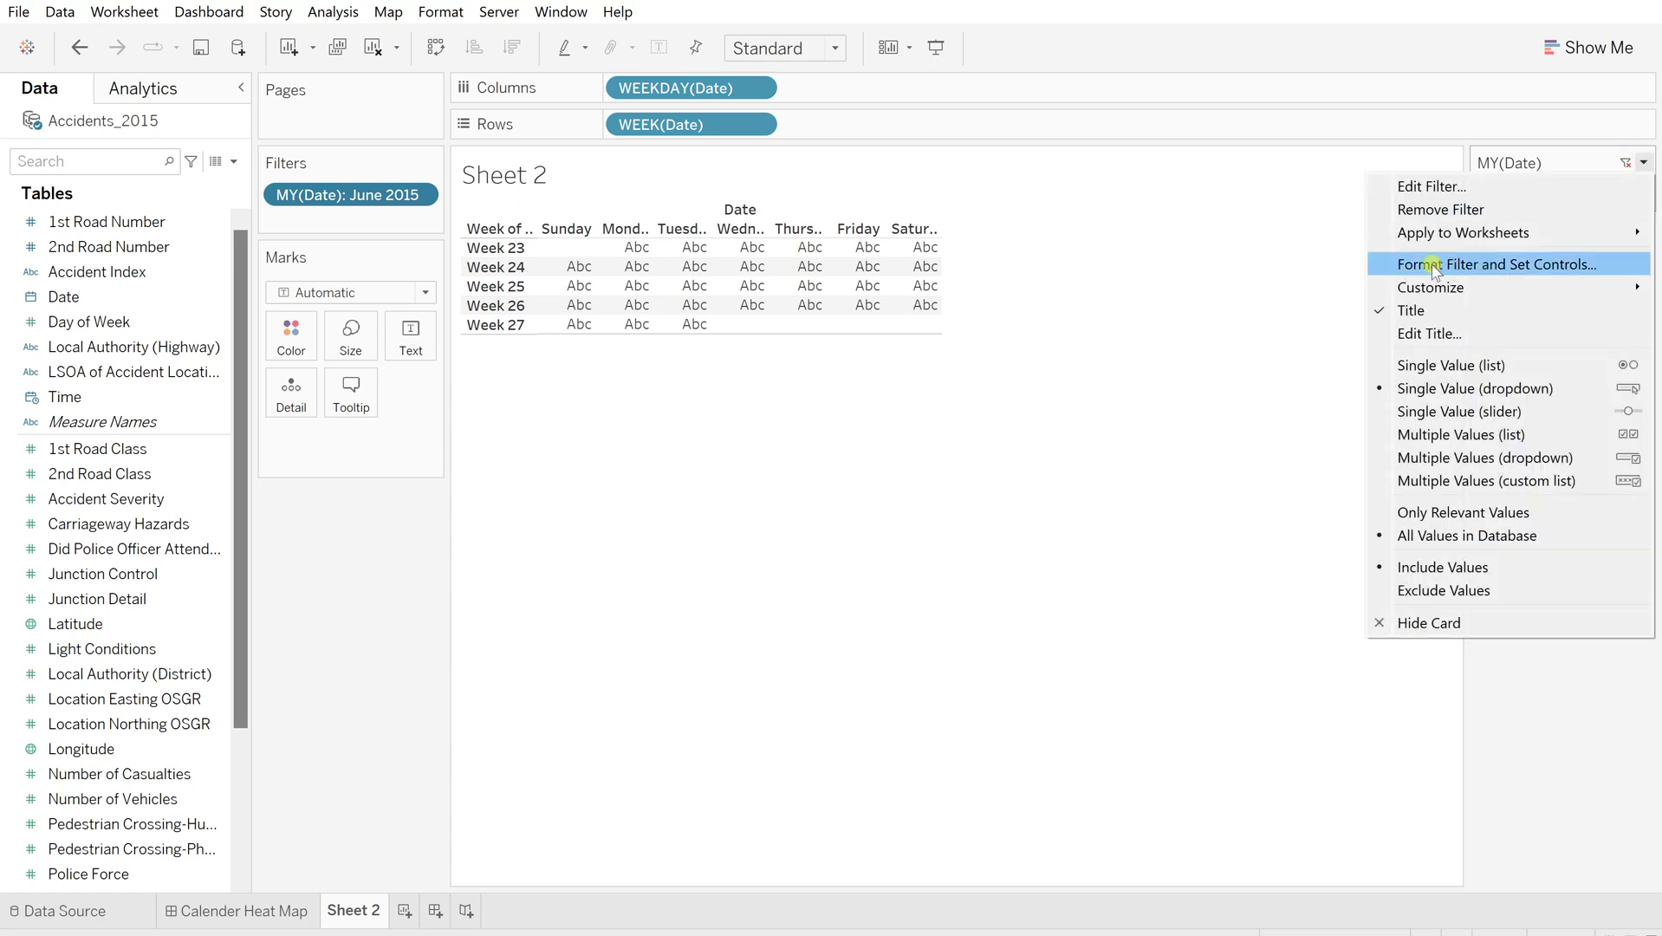
pyautogui.moveTo(1422, 289)
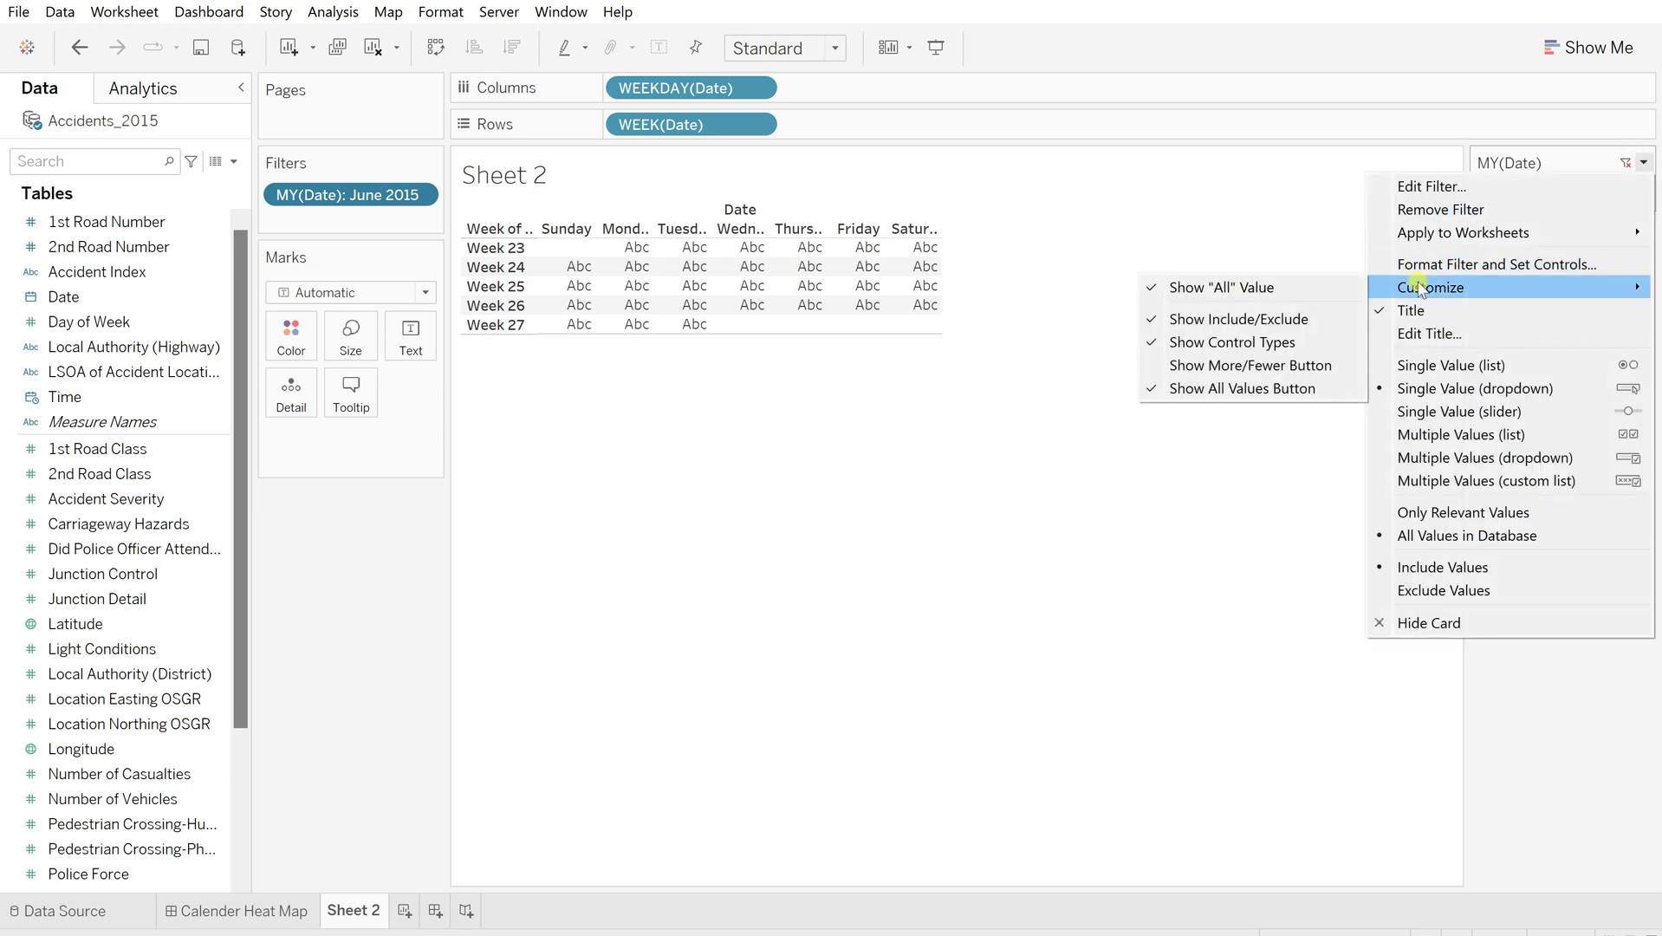
pyautogui.click(1249, 291)
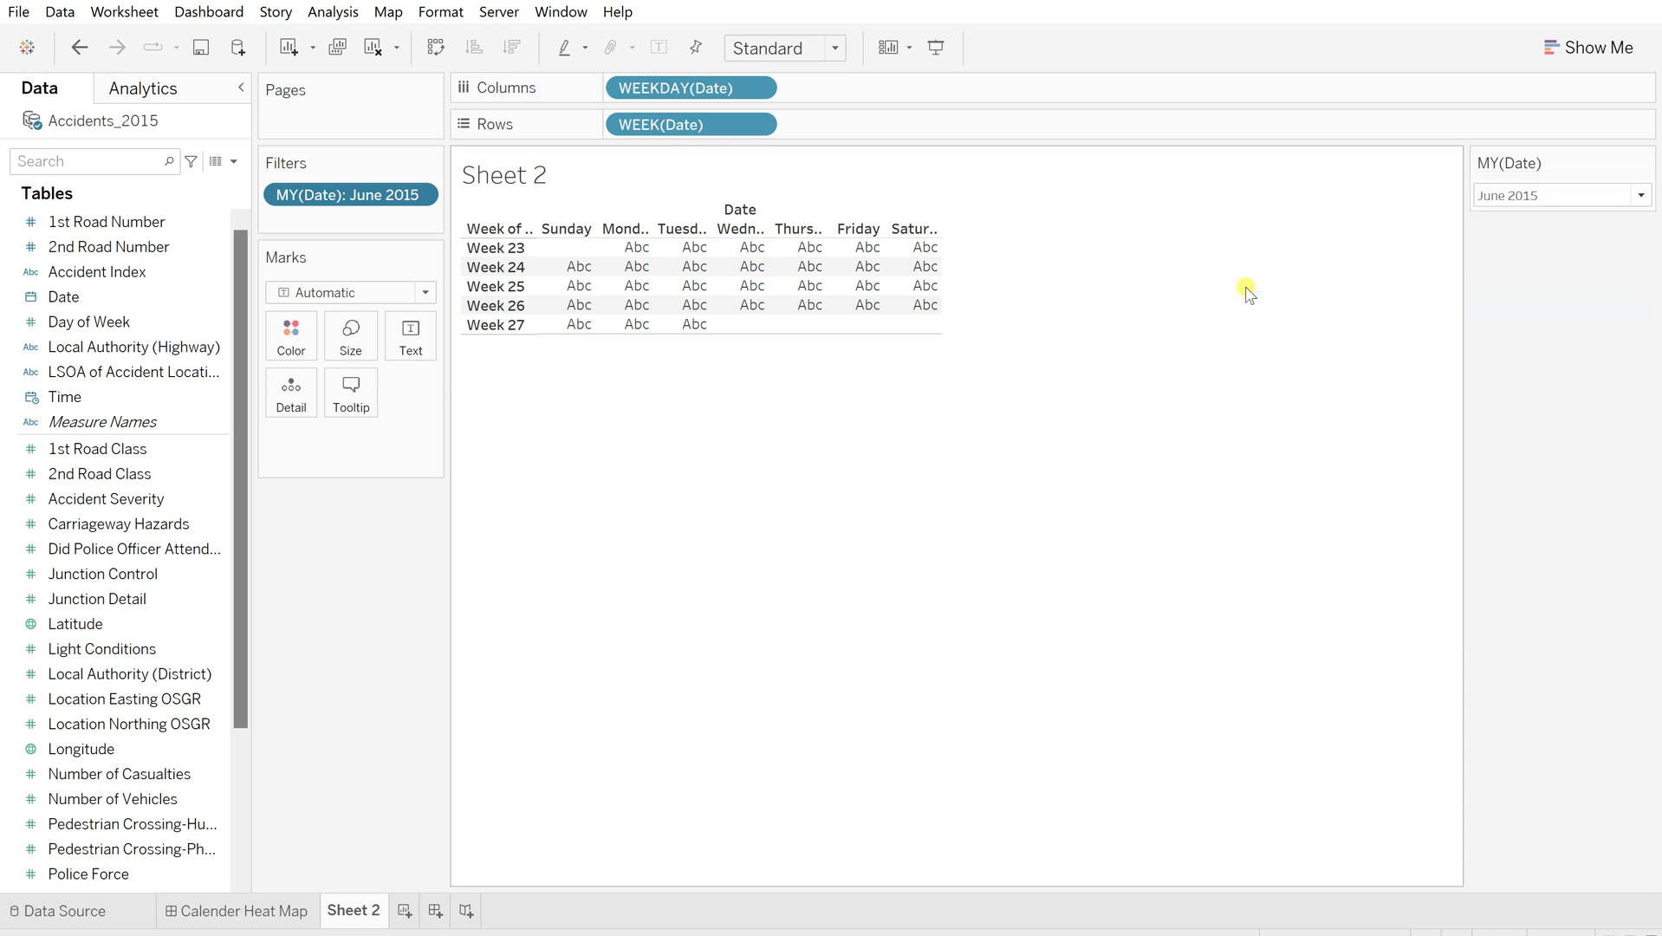
pyautogui.click(1514, 196)
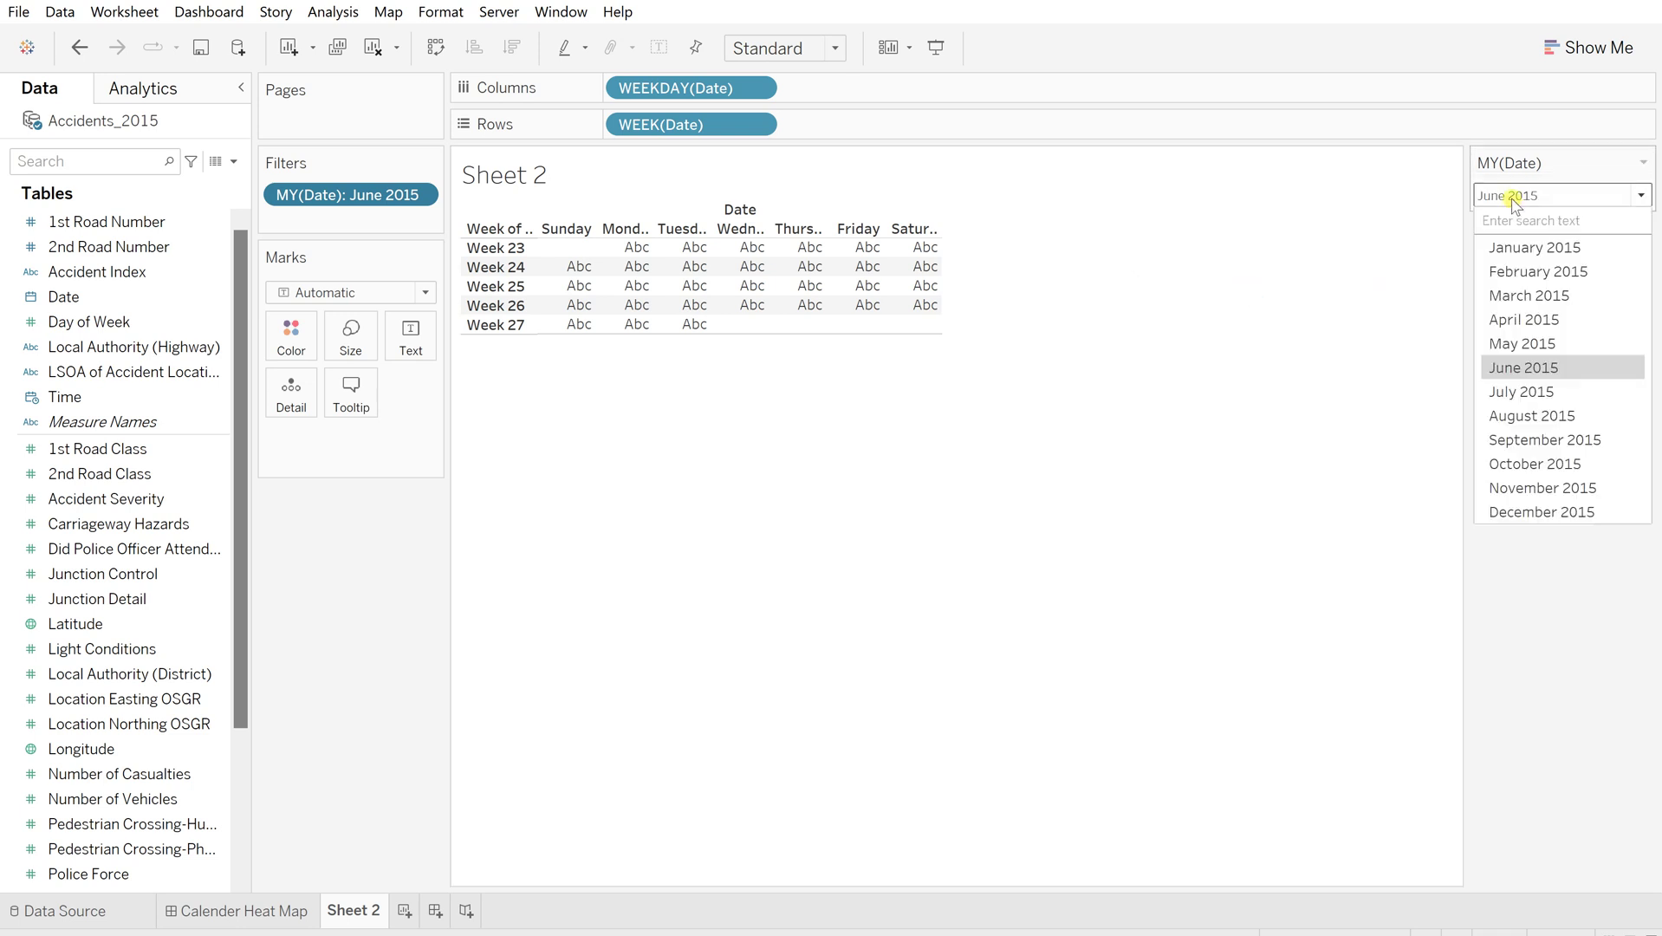
pyautogui.click(1561, 252)
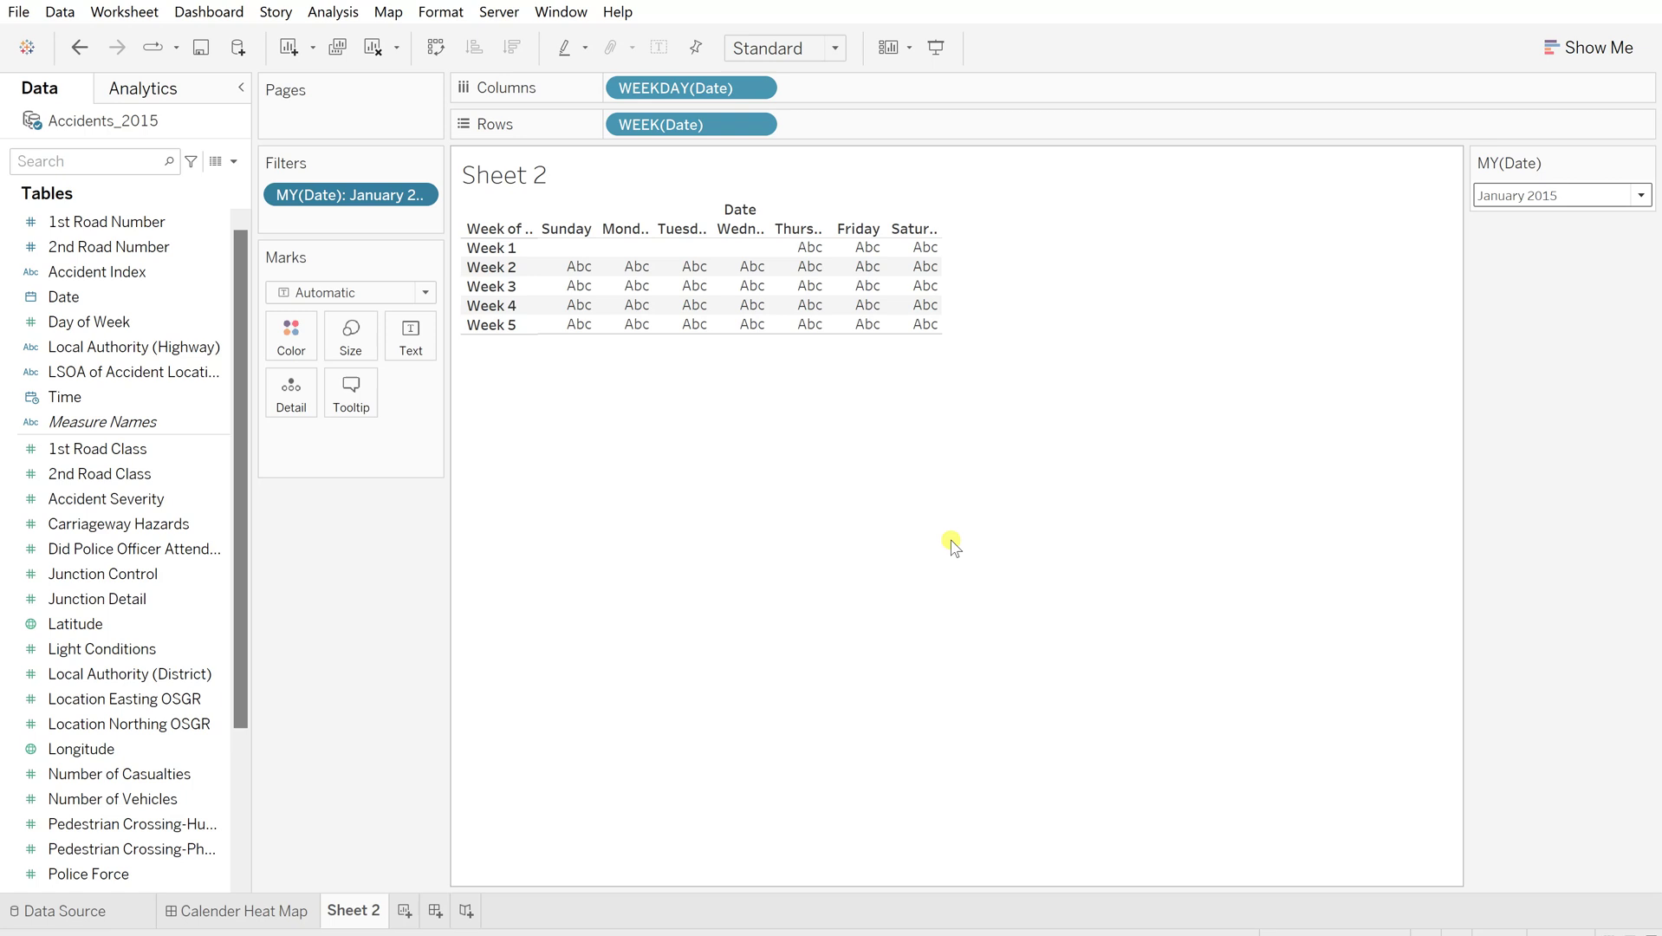
pyautogui.click(223, 912)
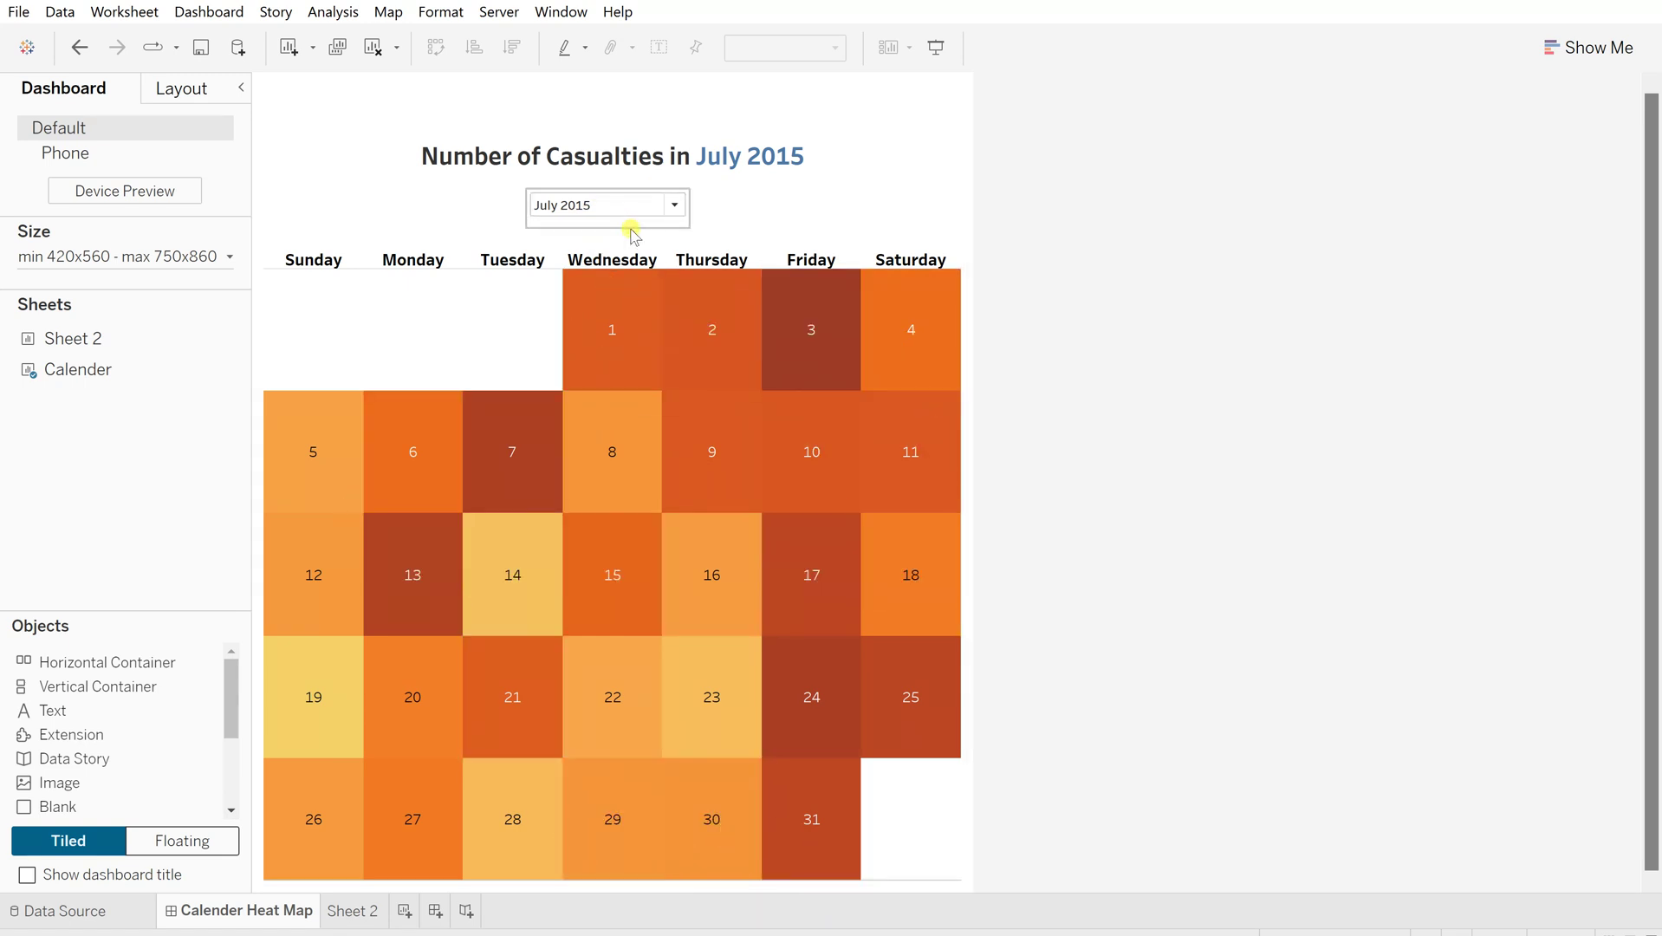
pyautogui.click(346, 910)
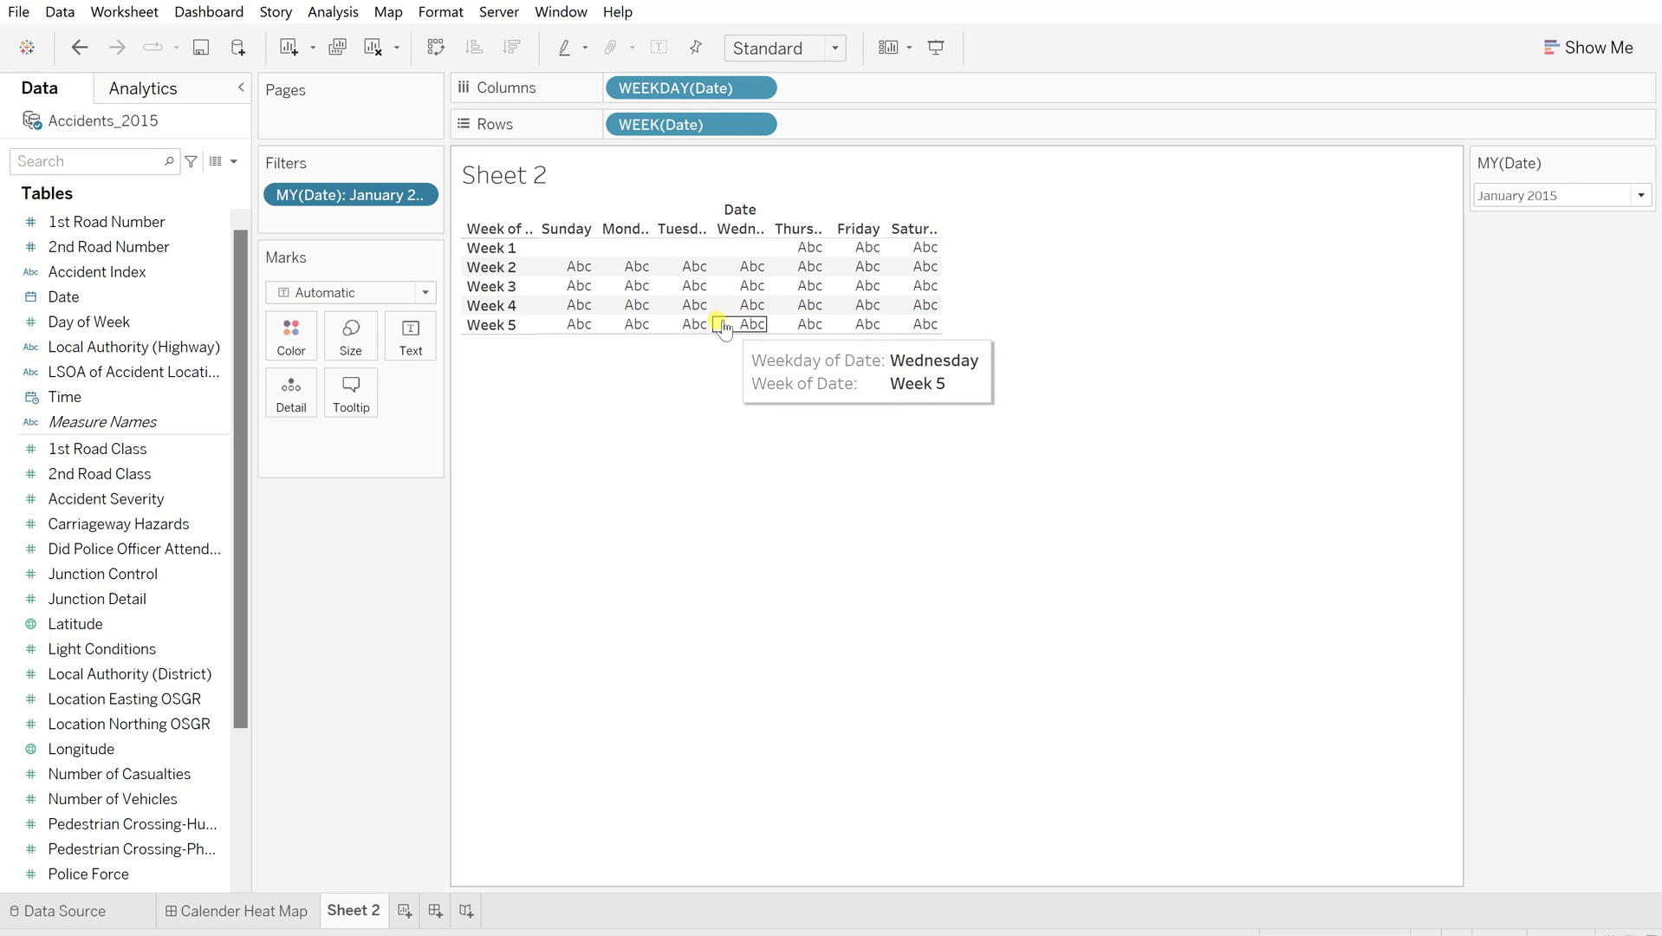
pyautogui.click(269, 911)
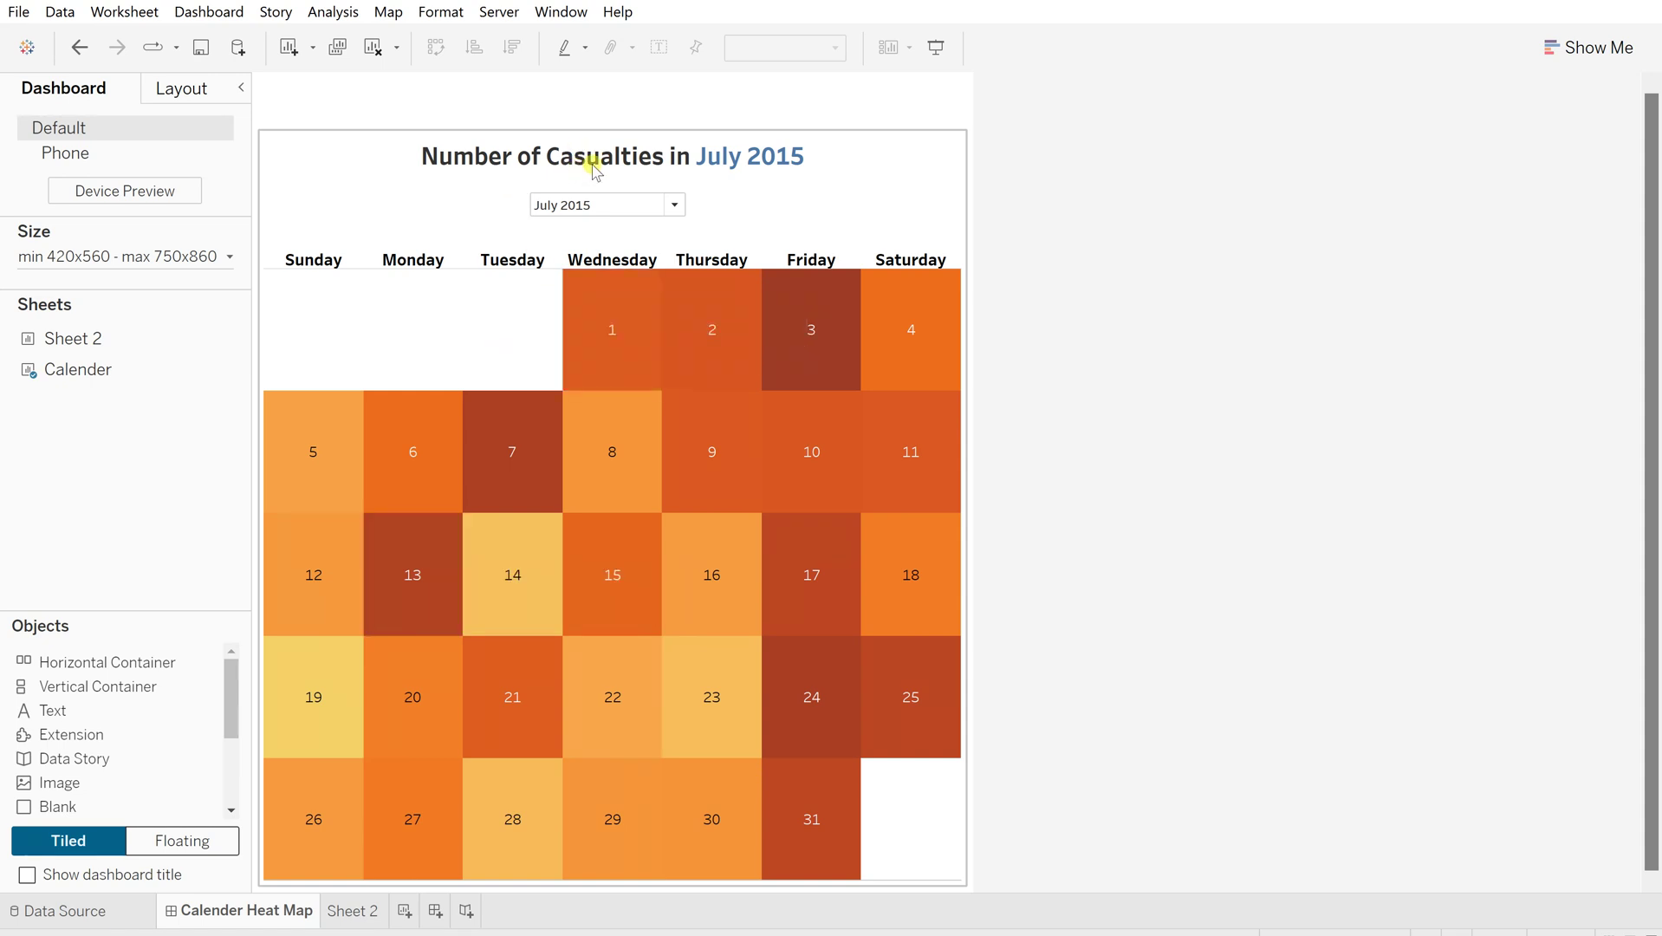
pyautogui.click(347, 909)
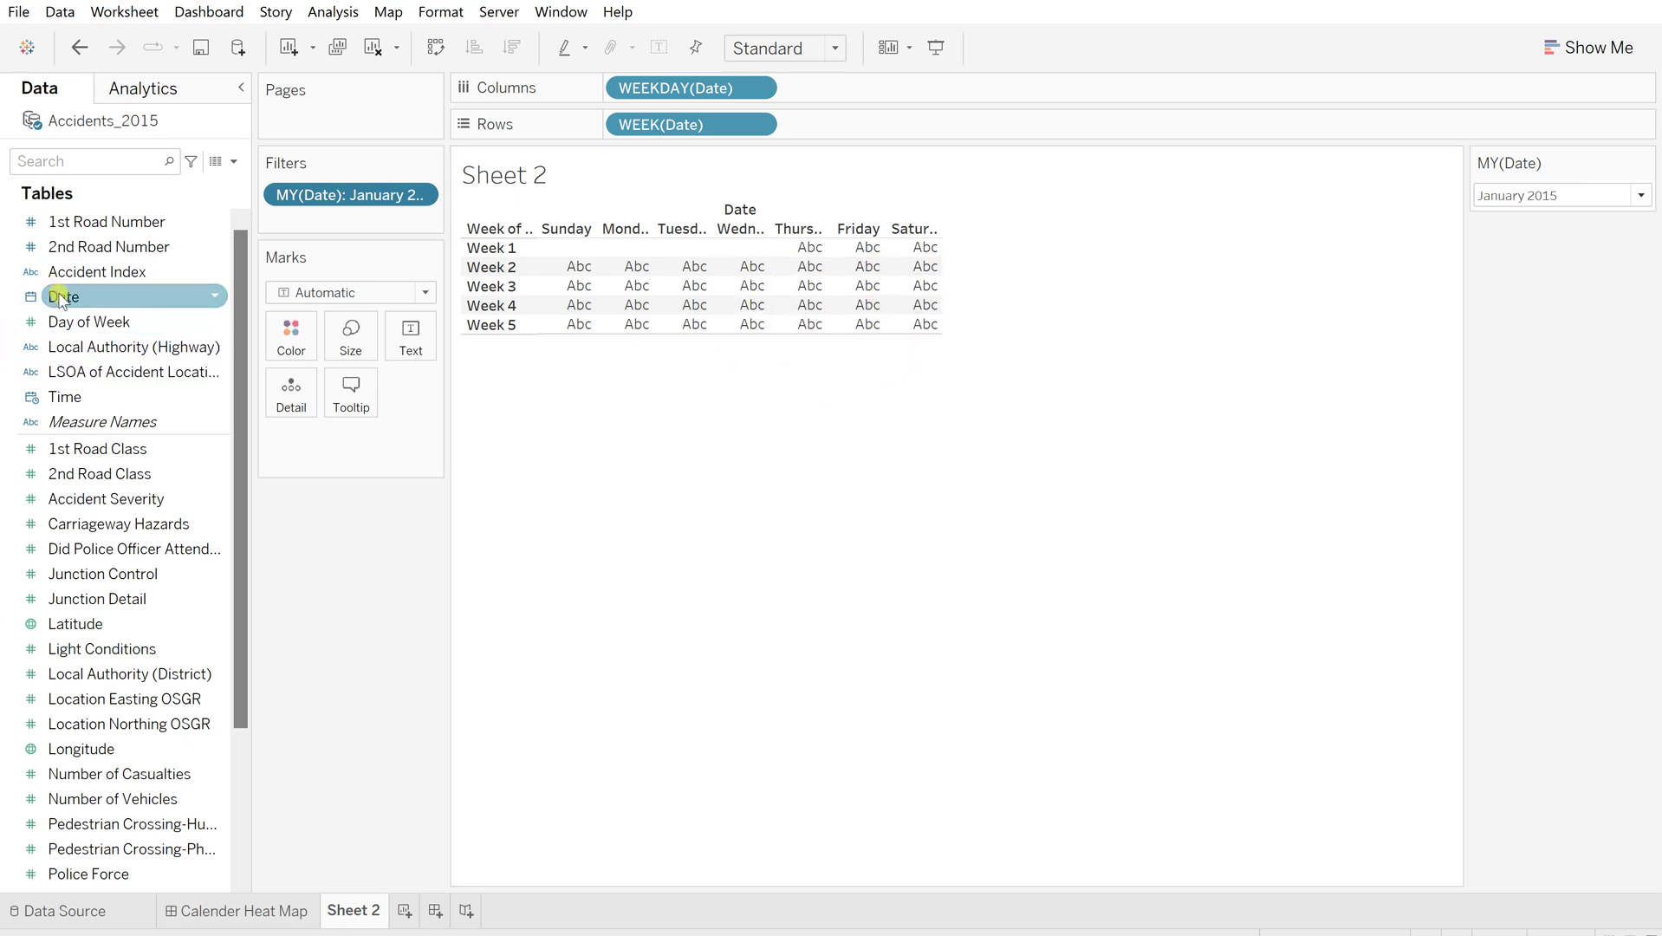
# Put Date on Text as DAY(Date) so each cell shows its day number 1–31
pyautogui.moveTo(61, 299); pyautogui.dragTo(403, 337)
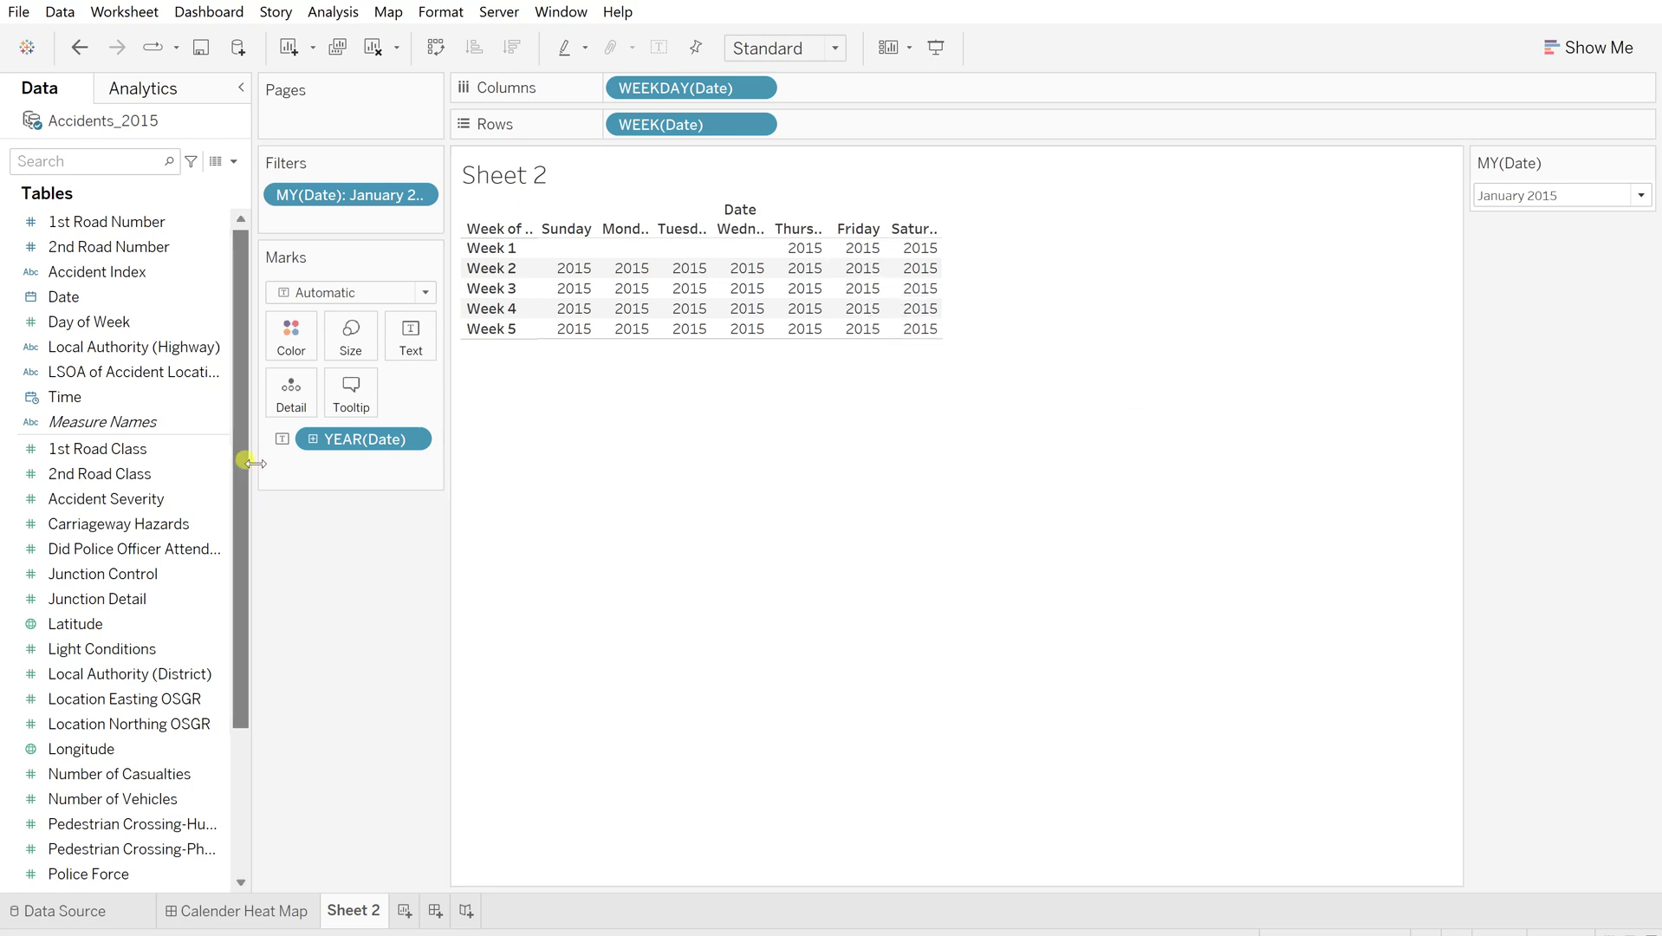
pyautogui.click(415, 439)
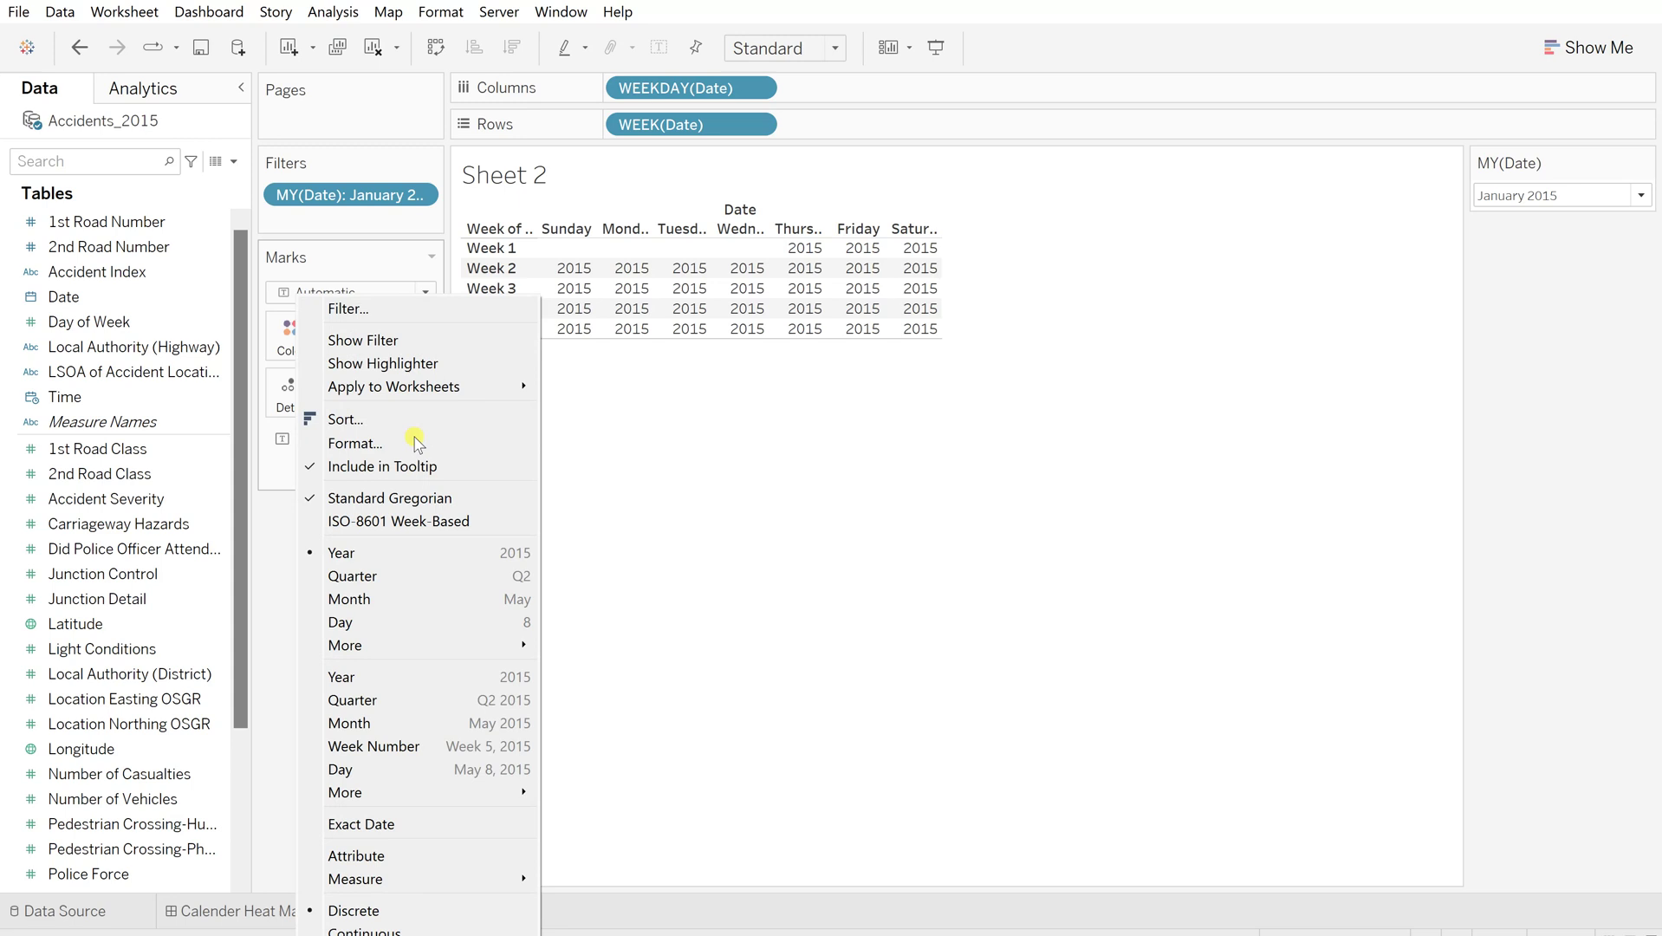
pyautogui.click(401, 635)
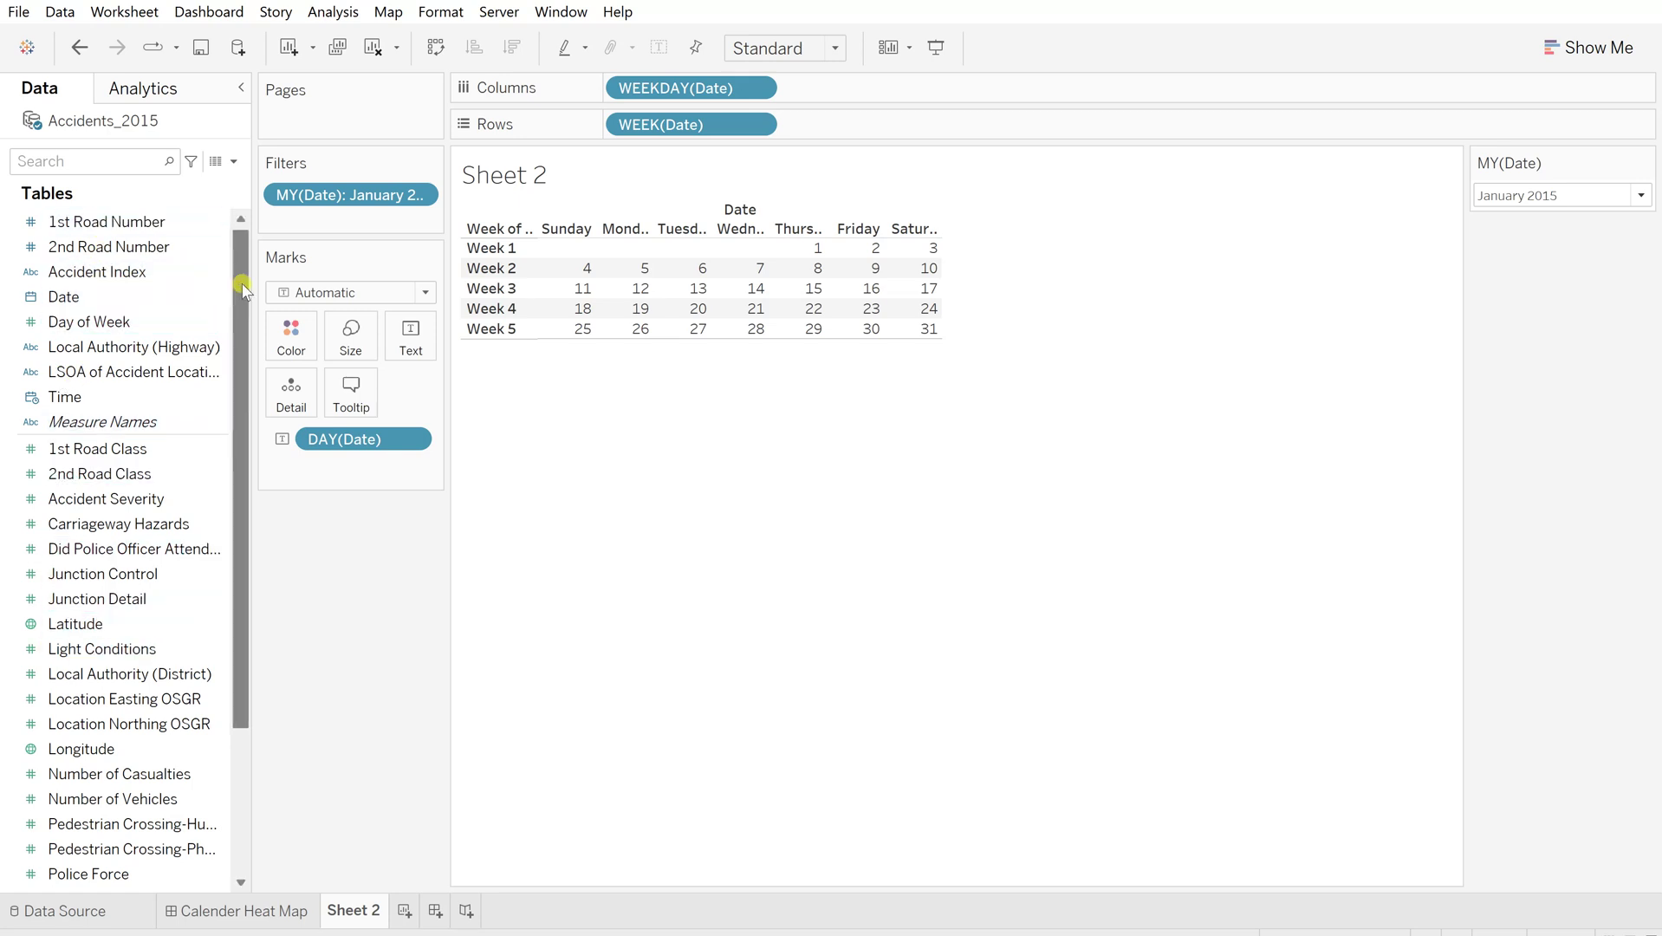
pyautogui.moveTo(242, 299); pyautogui.dragTo(244, 470)
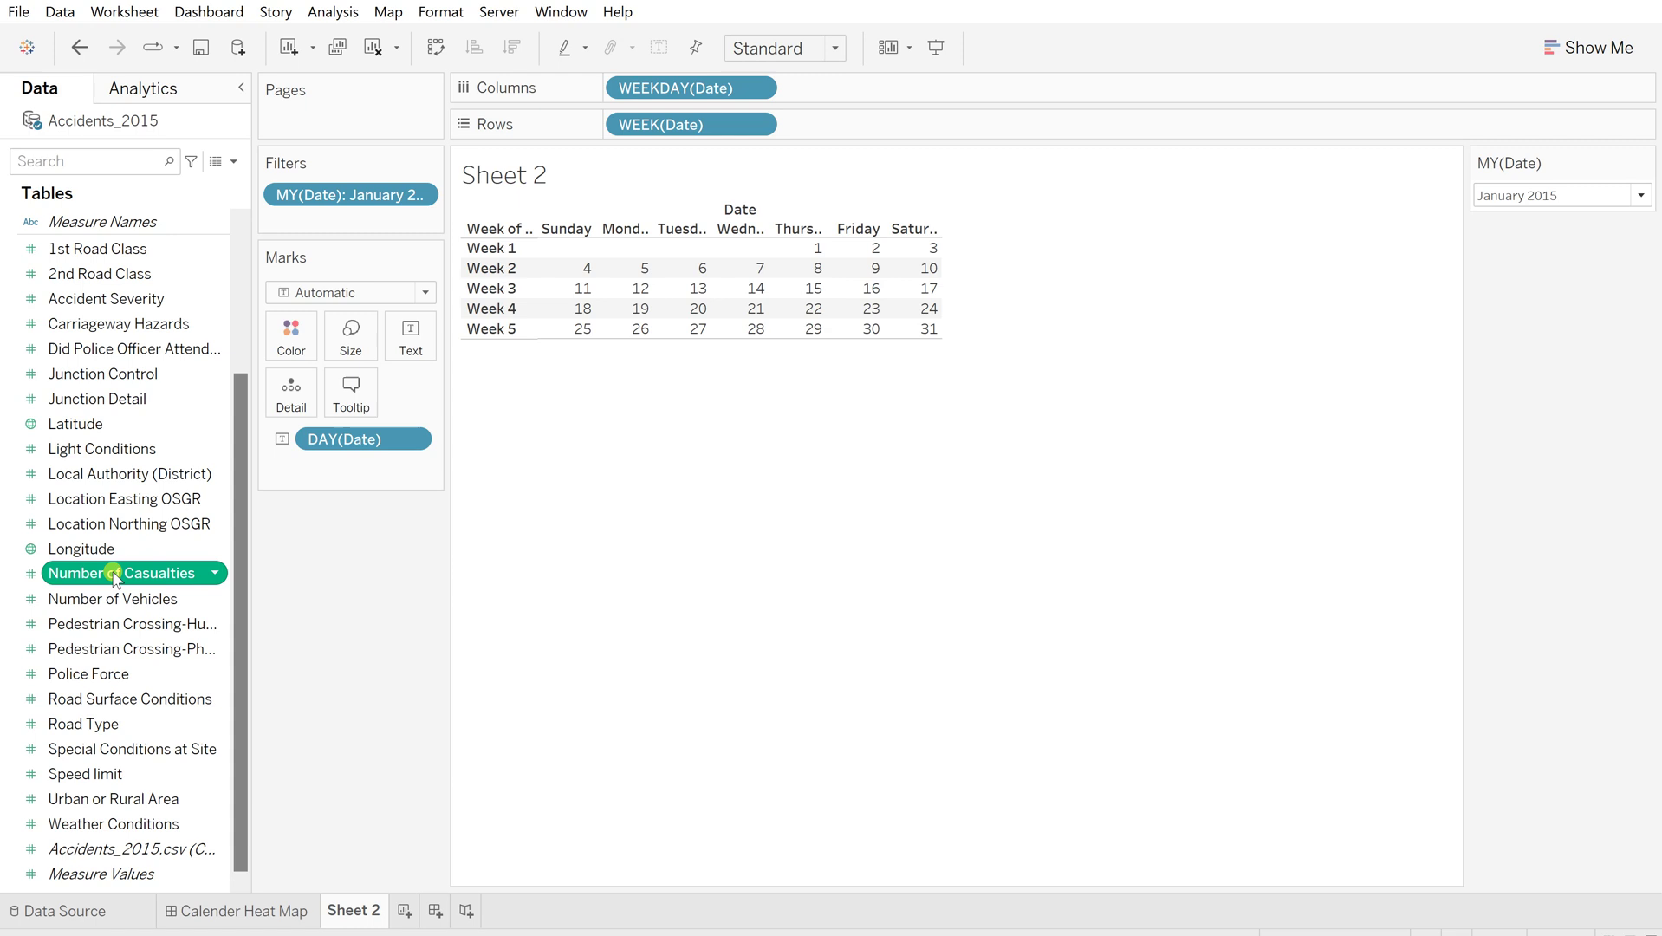
# Colour the day numbers by SUM(Number of Casualties), with a 295–650 legend
pyautogui.moveTo(114, 576)
pyautogui.mouseDown()
pyautogui.moveTo(289, 481)
pyautogui.moveTo(285, 324)
pyautogui.mouseUp()
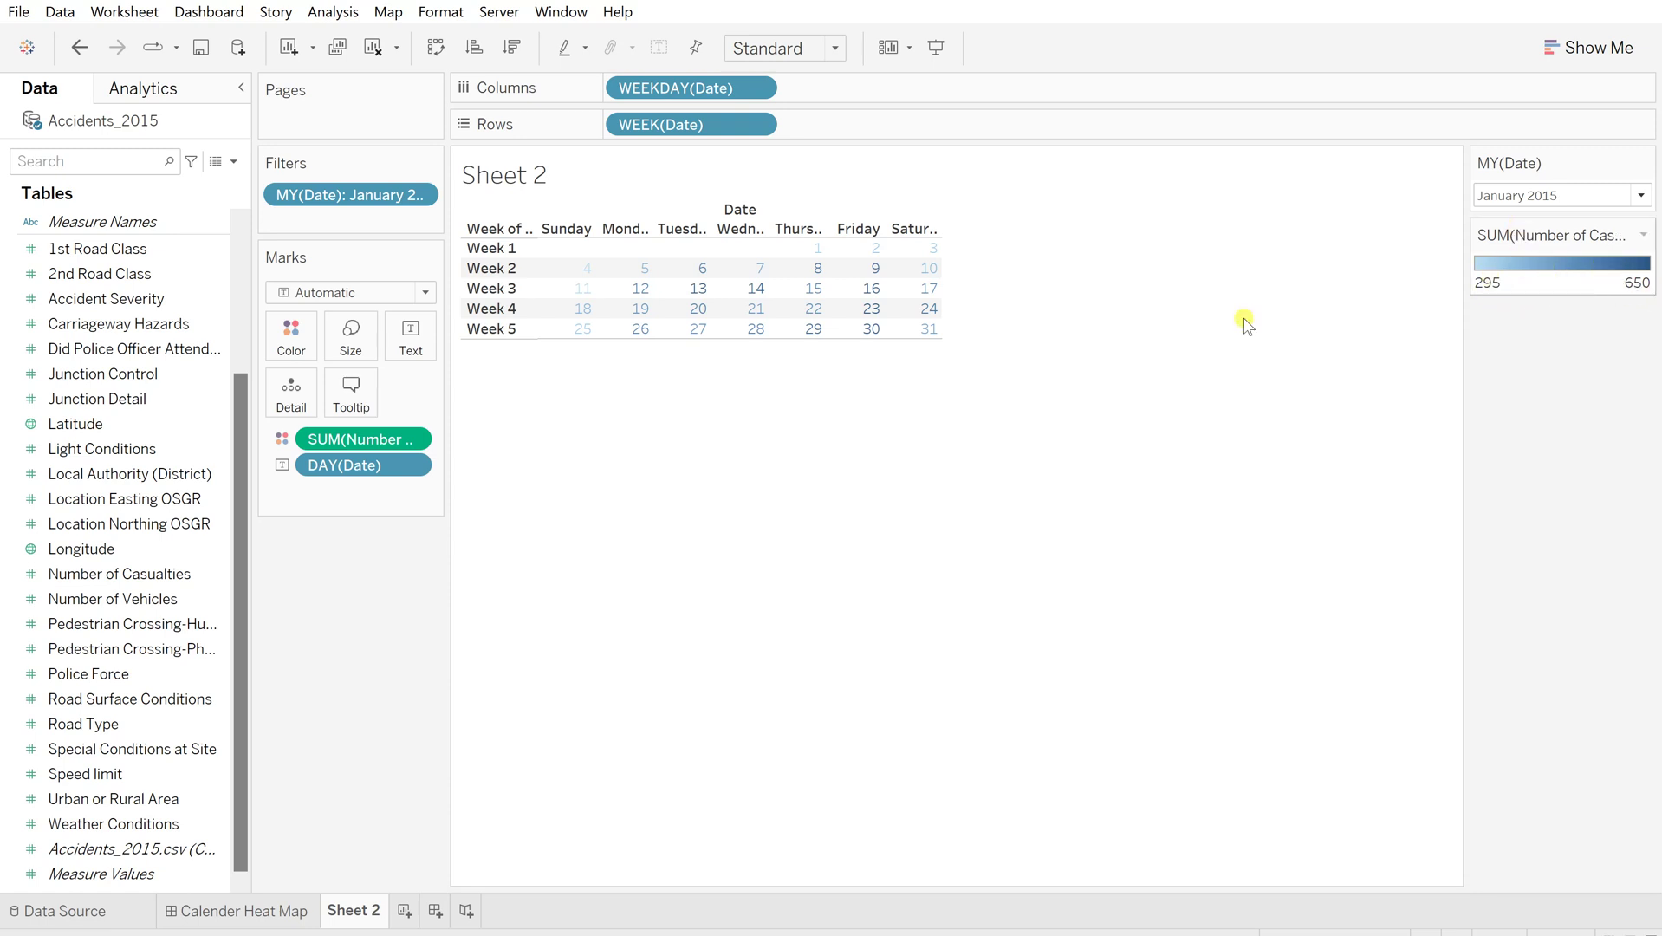
pyautogui.moveTo(918, 272)
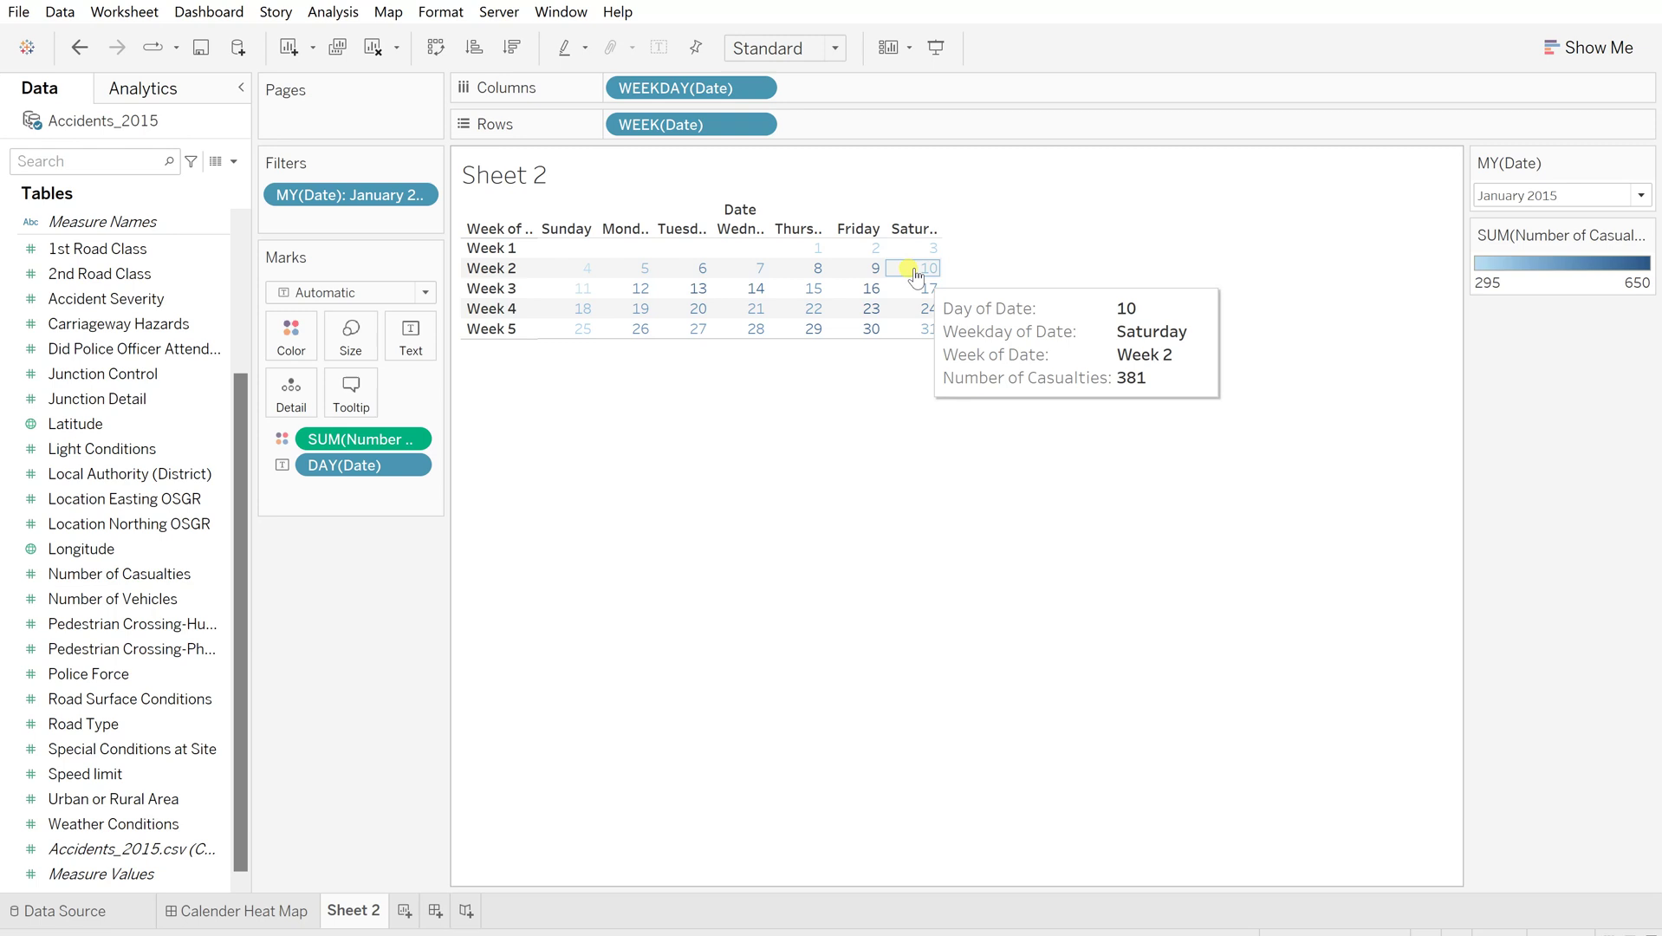
# Switch the mark type to Square so each January 2015 day fills with its casualty colour
pyautogui.click(321, 294)
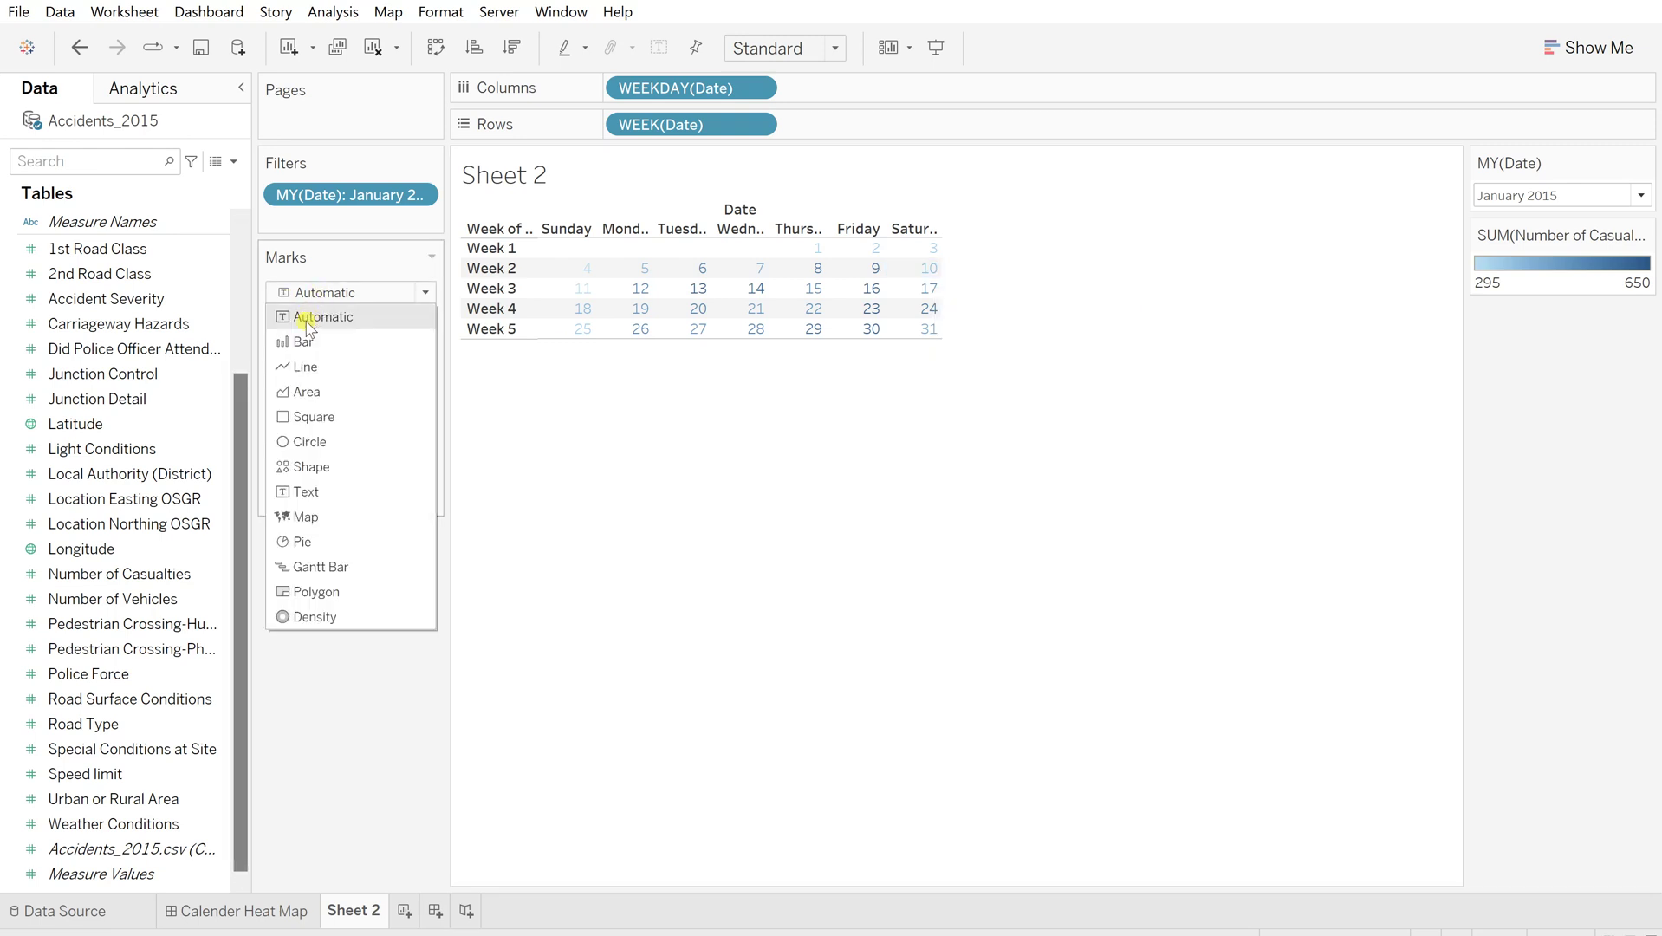
pyautogui.click(311, 415)
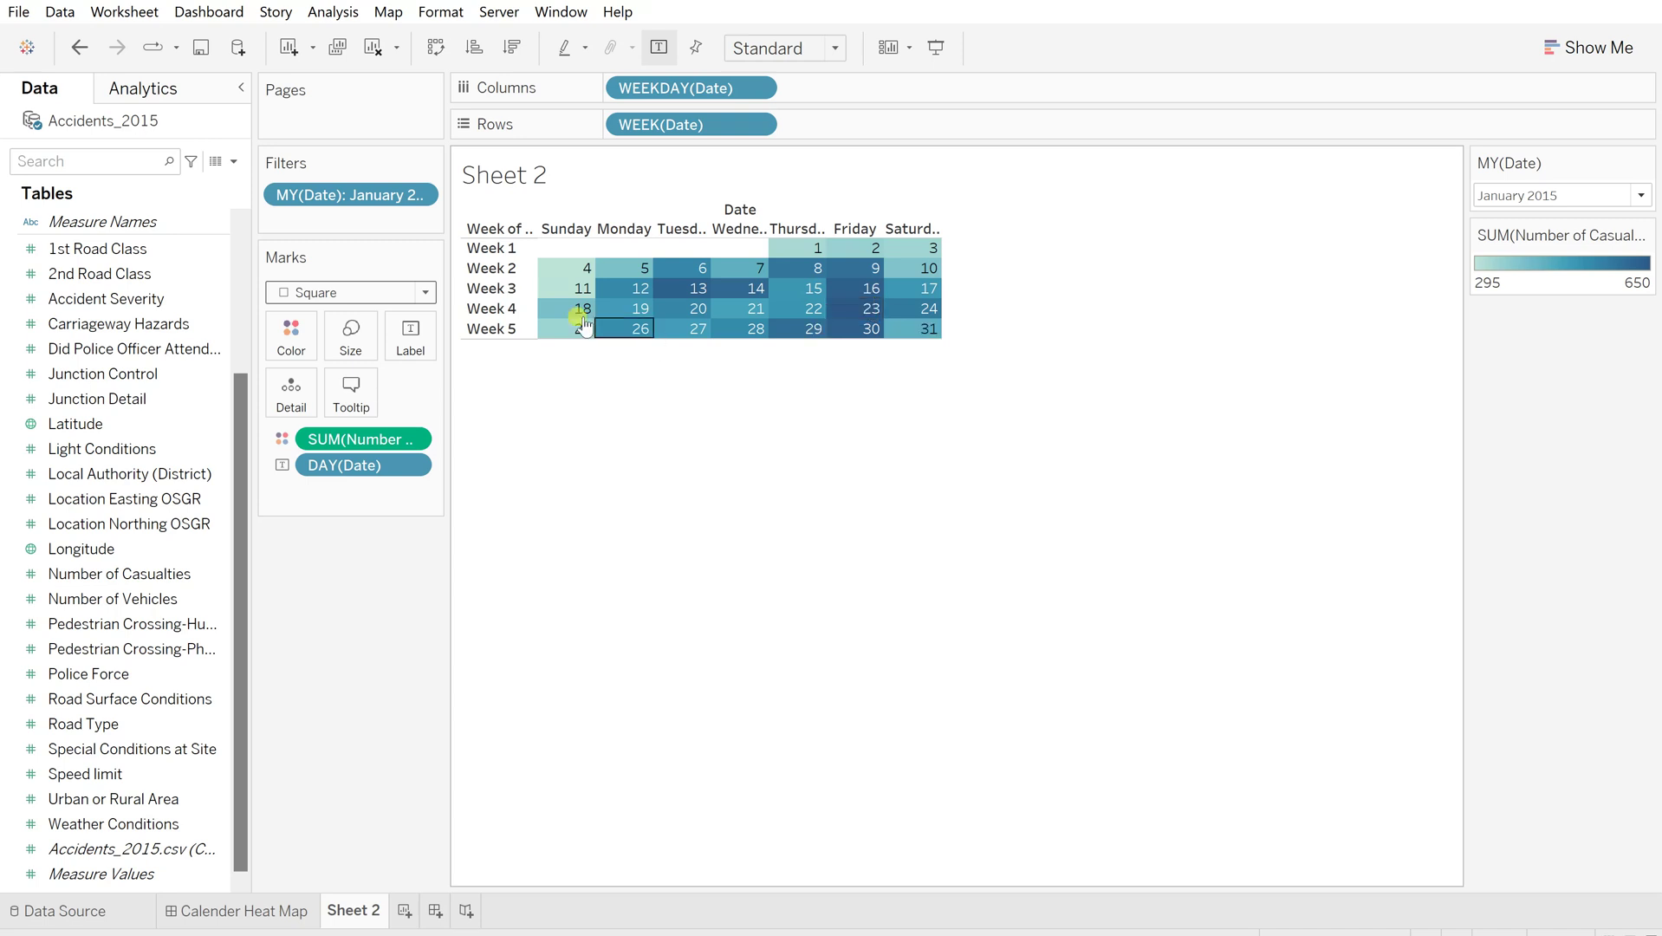
pyautogui.moveTo(672, 290)
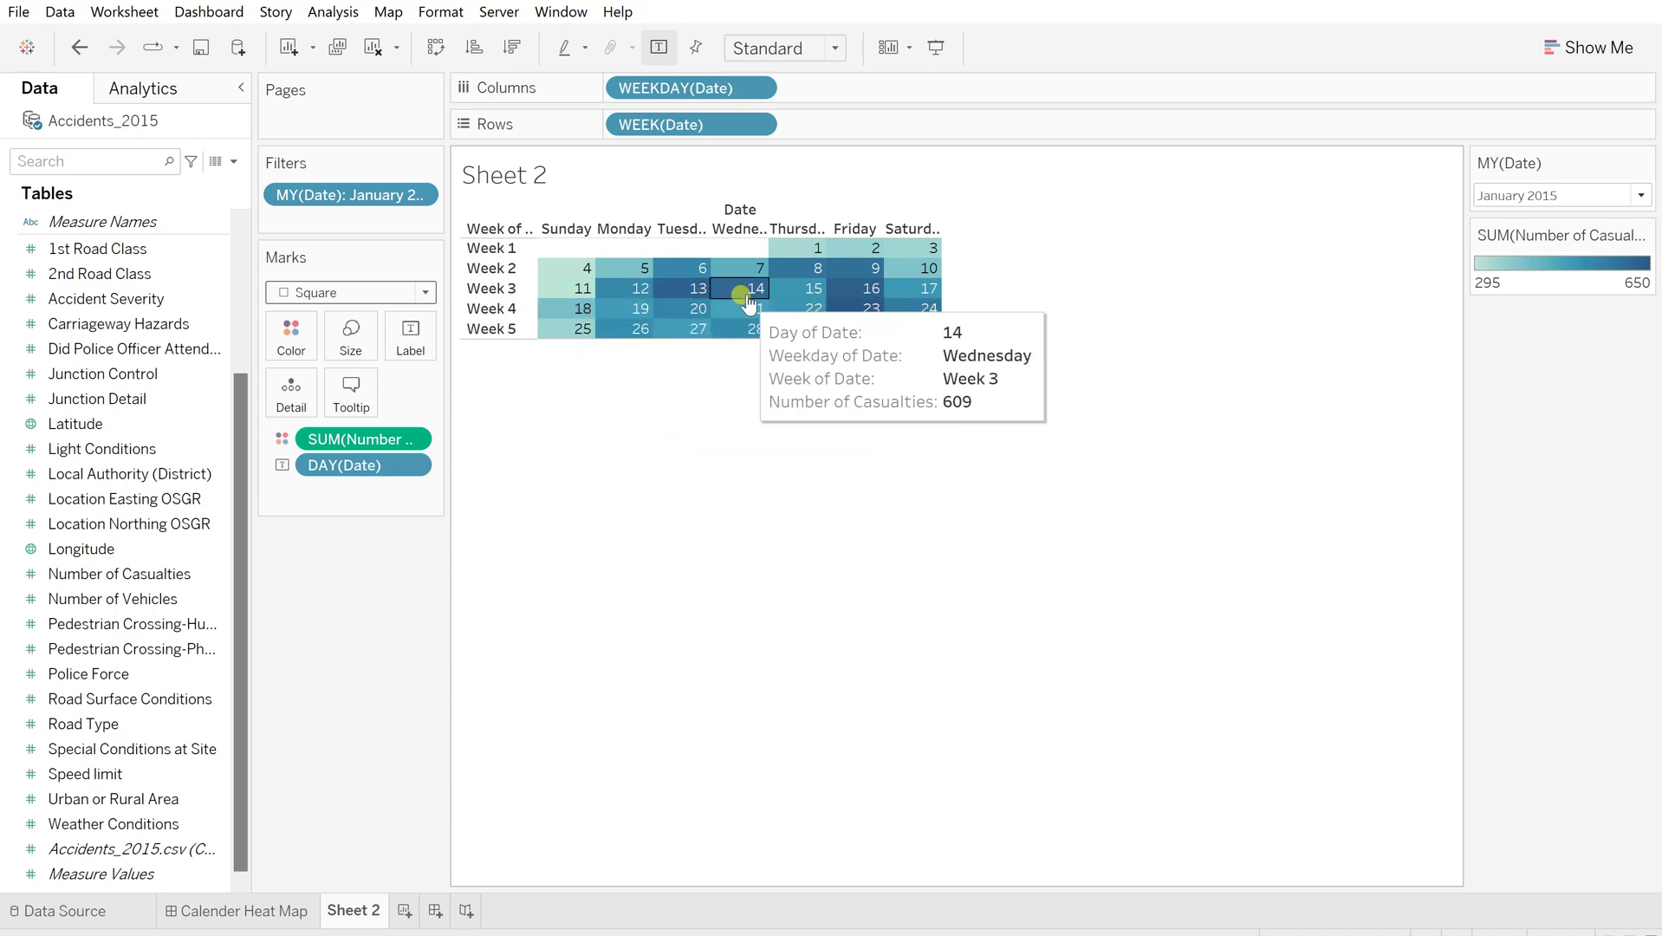
pyautogui.moveTo(704, 312)
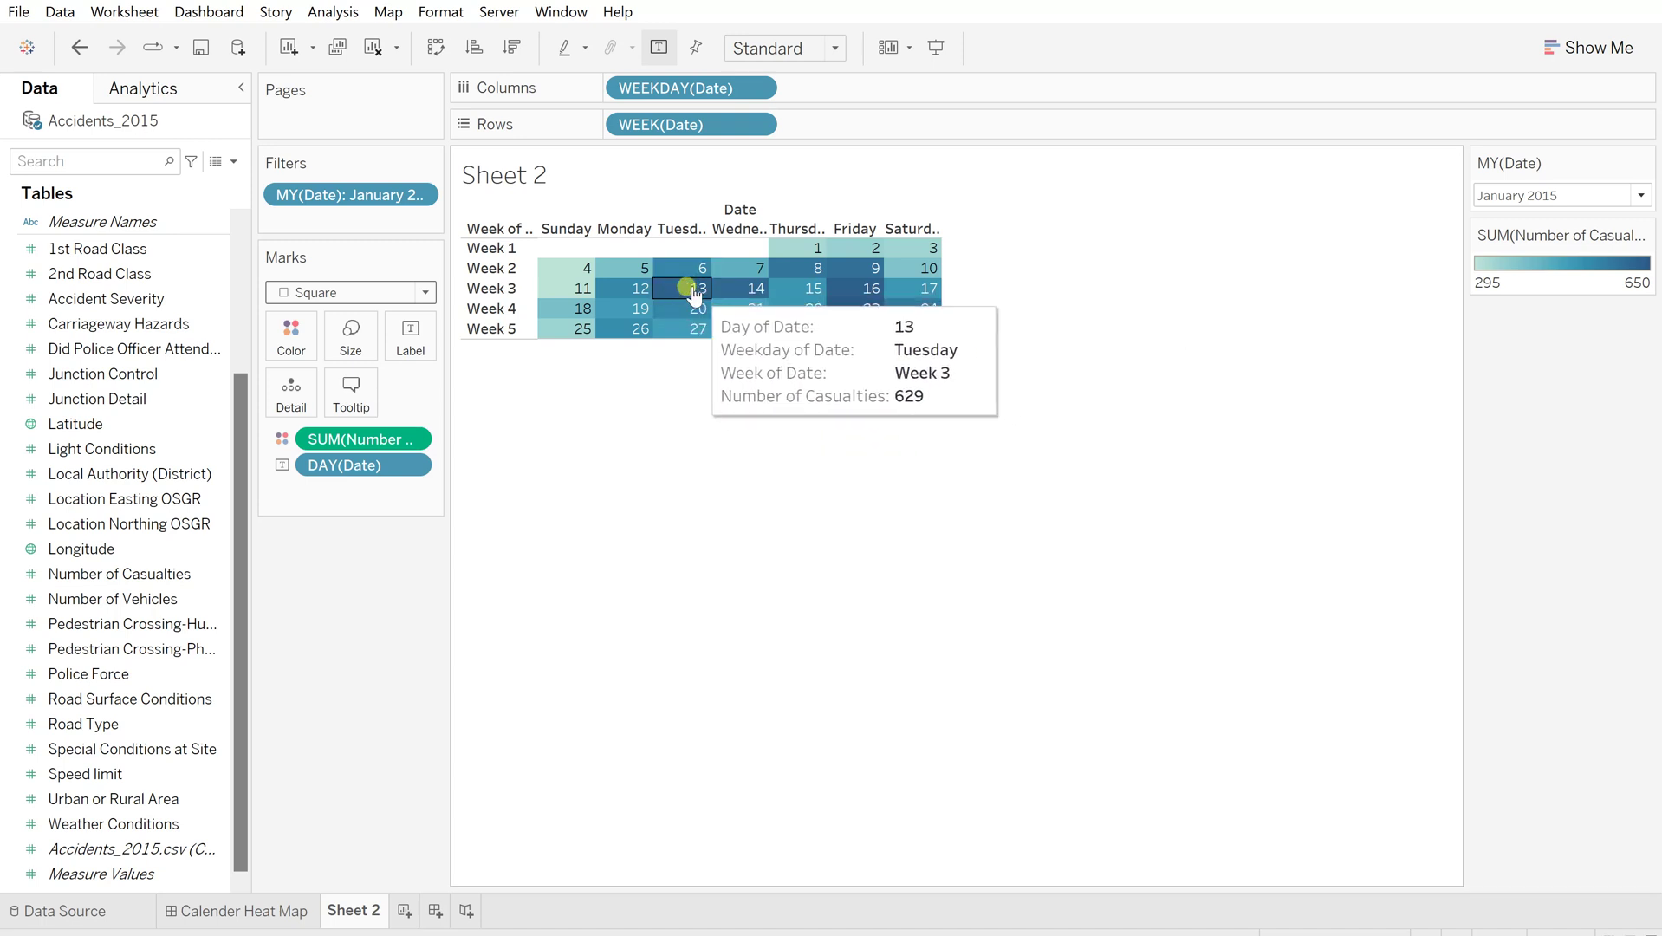
pyautogui.moveTo(819, 294)
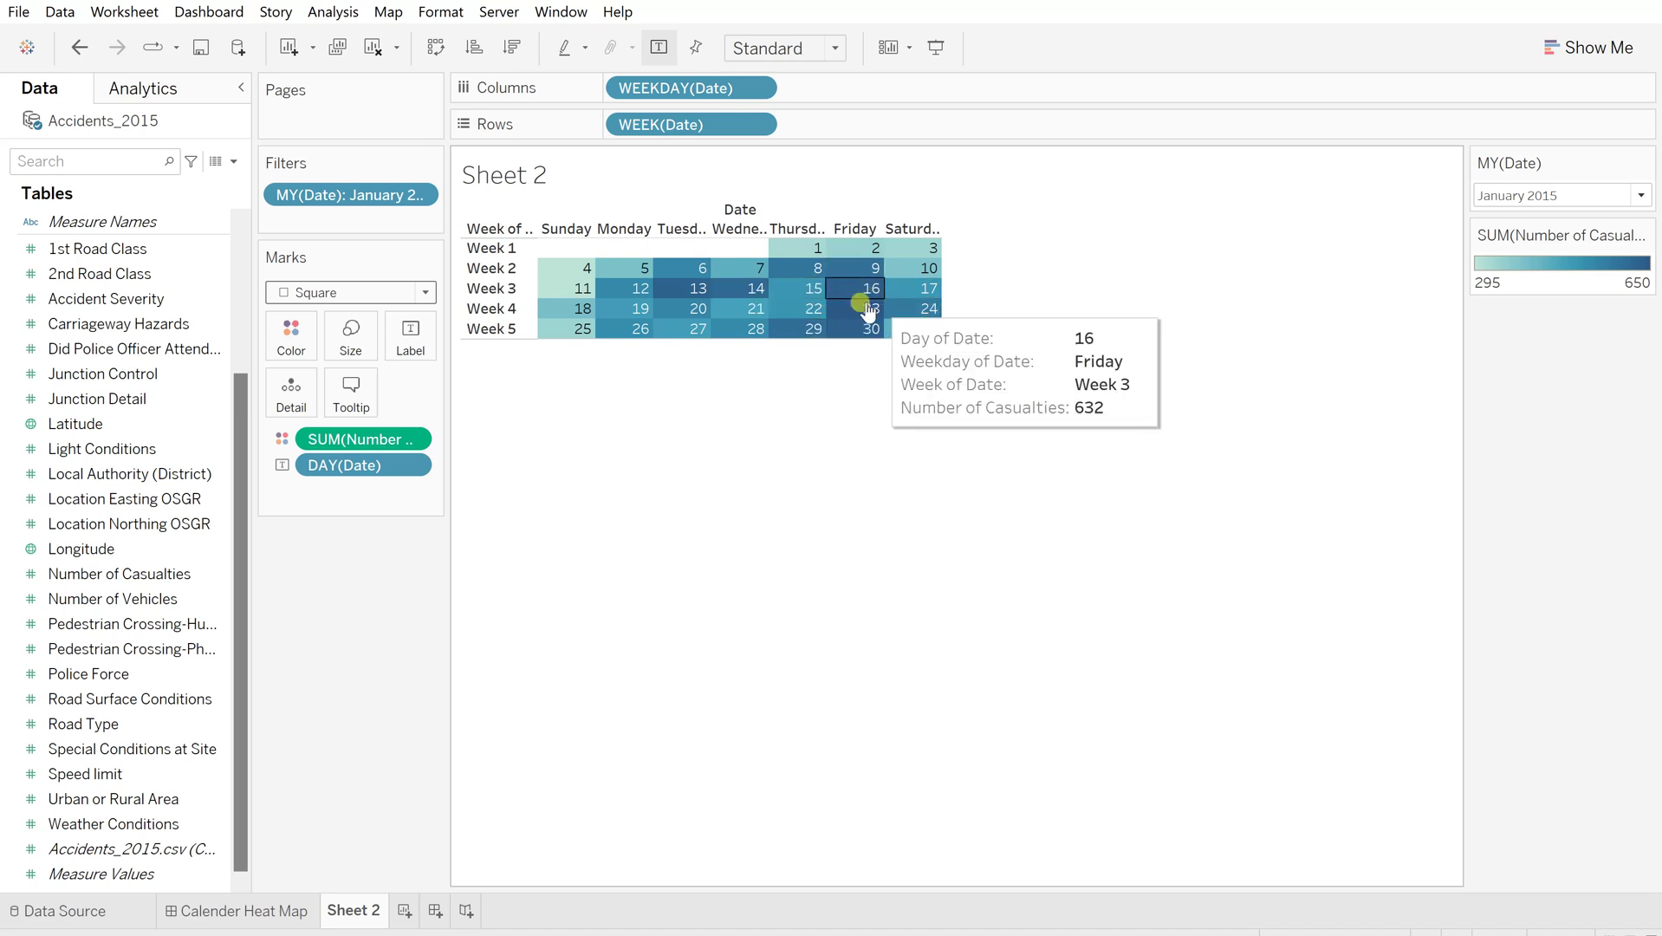
pyautogui.moveTo(867, 317)
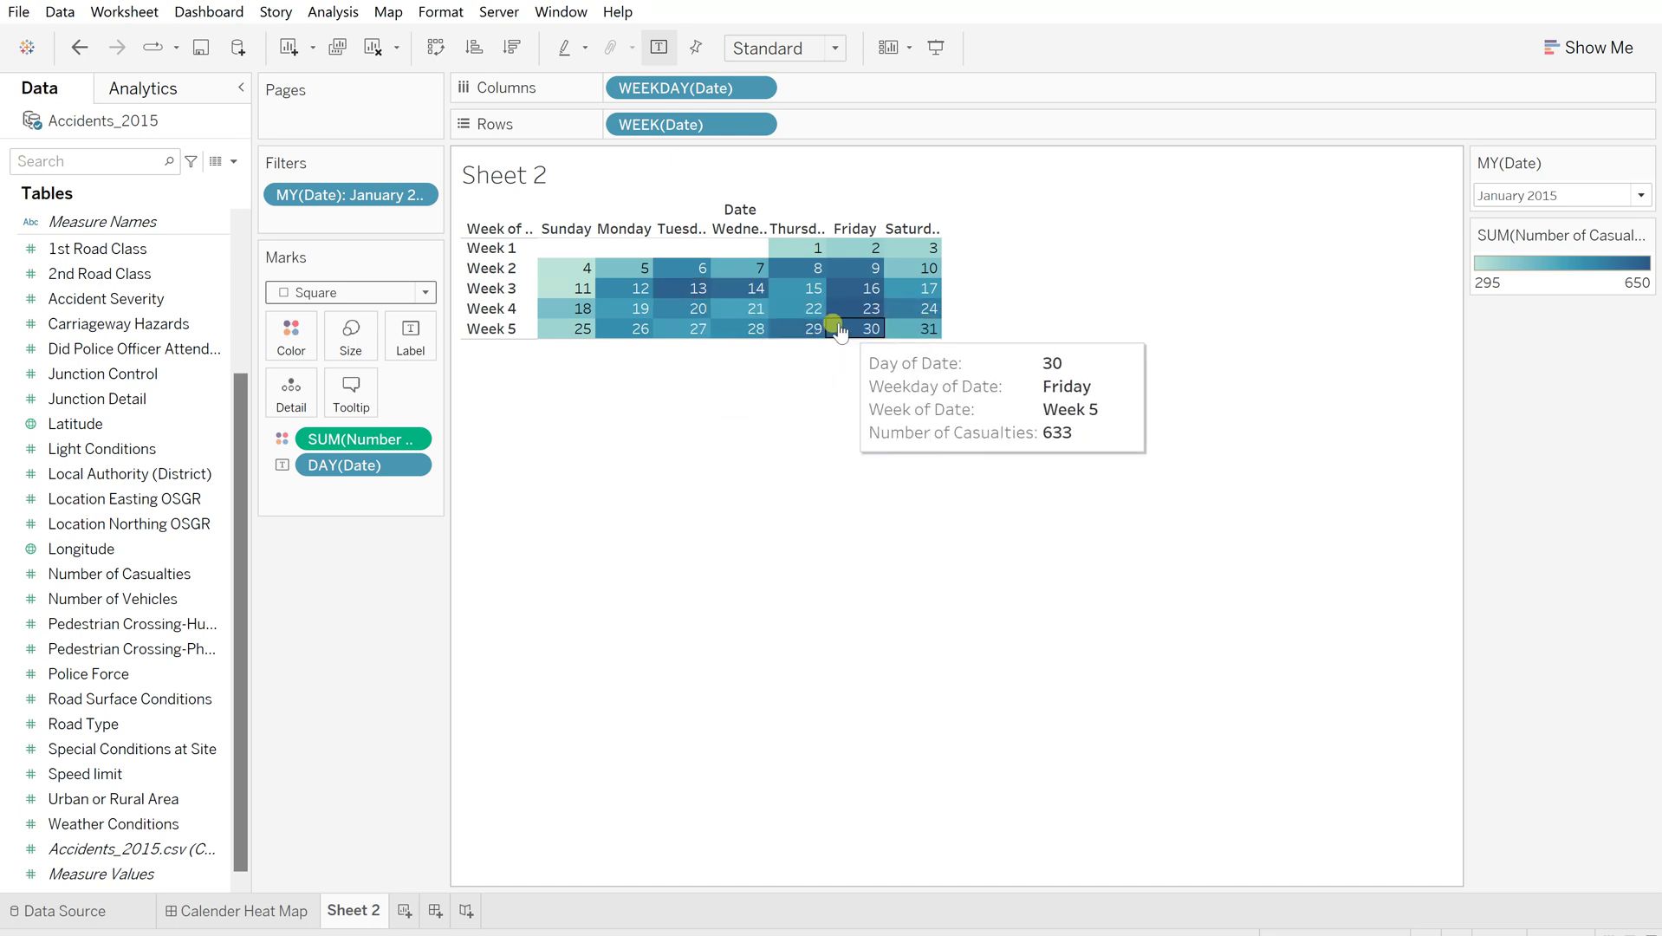
pyautogui.moveTo(563, 268)
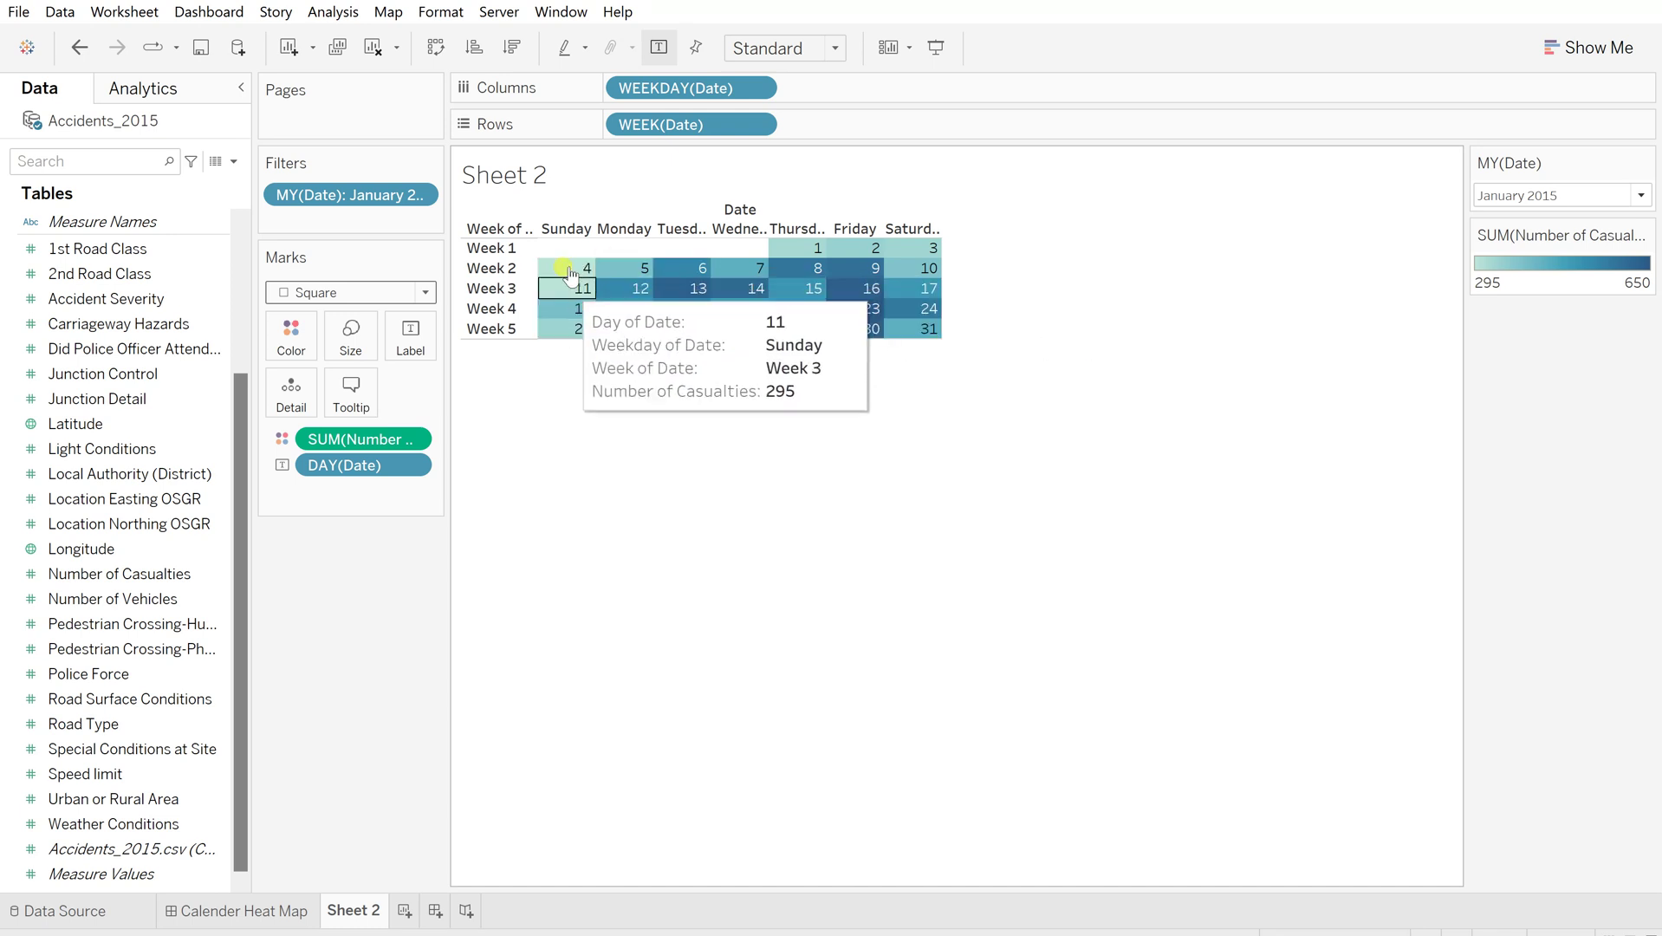
pyautogui.click(243, 918)
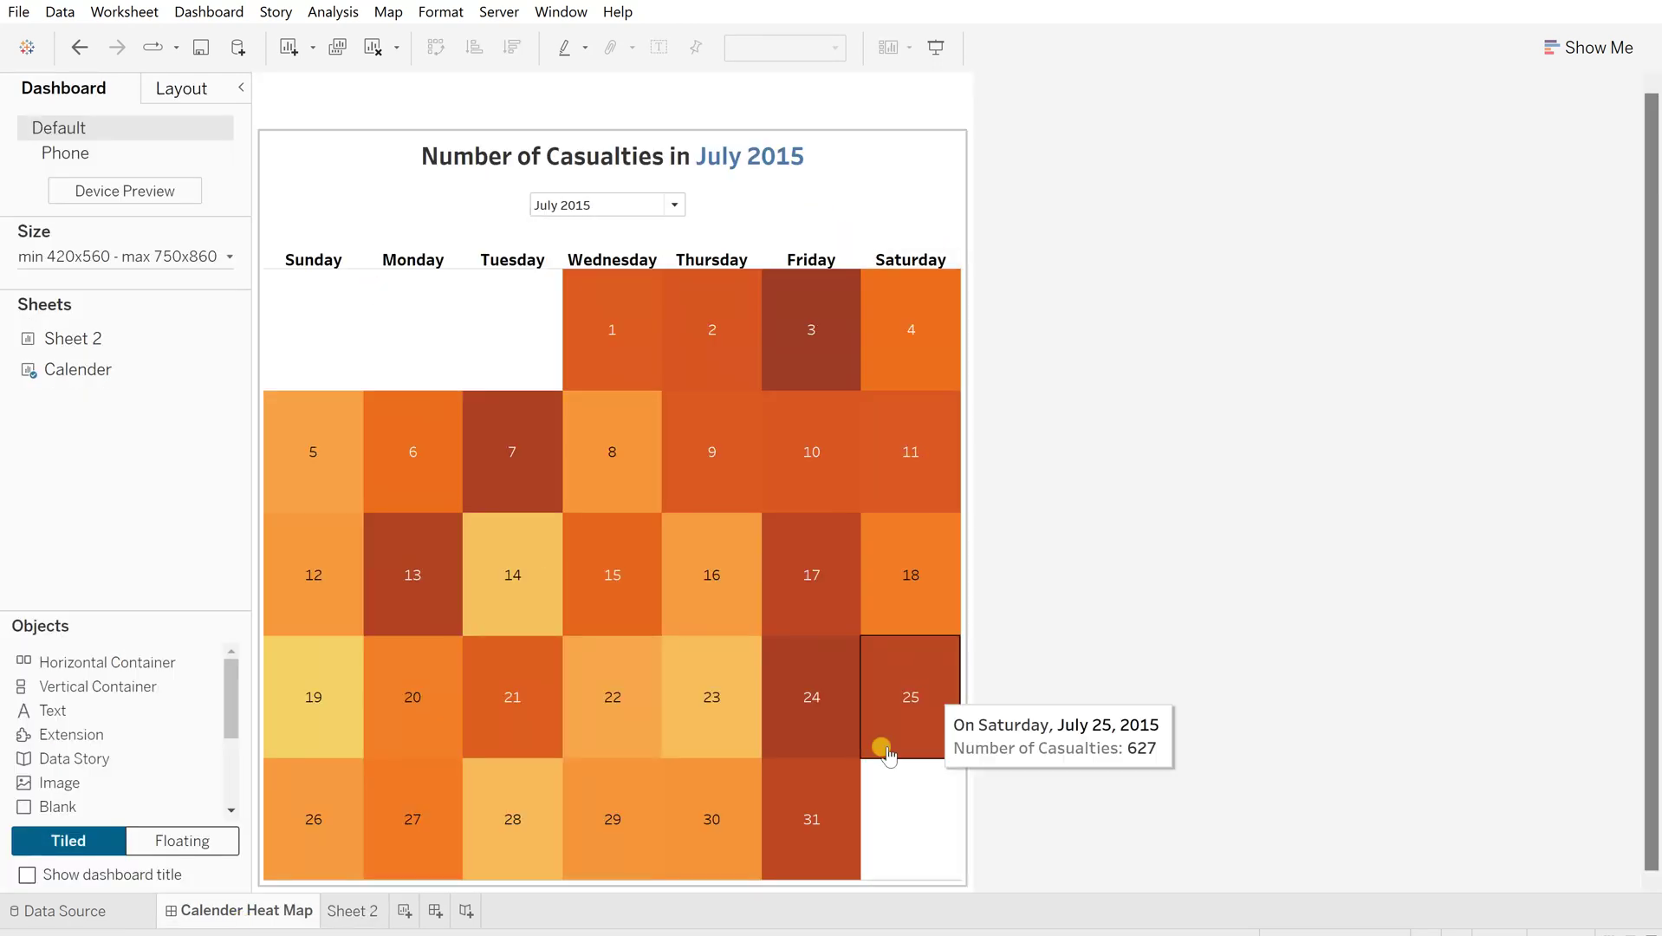
pyautogui.moveTo(822, 336)
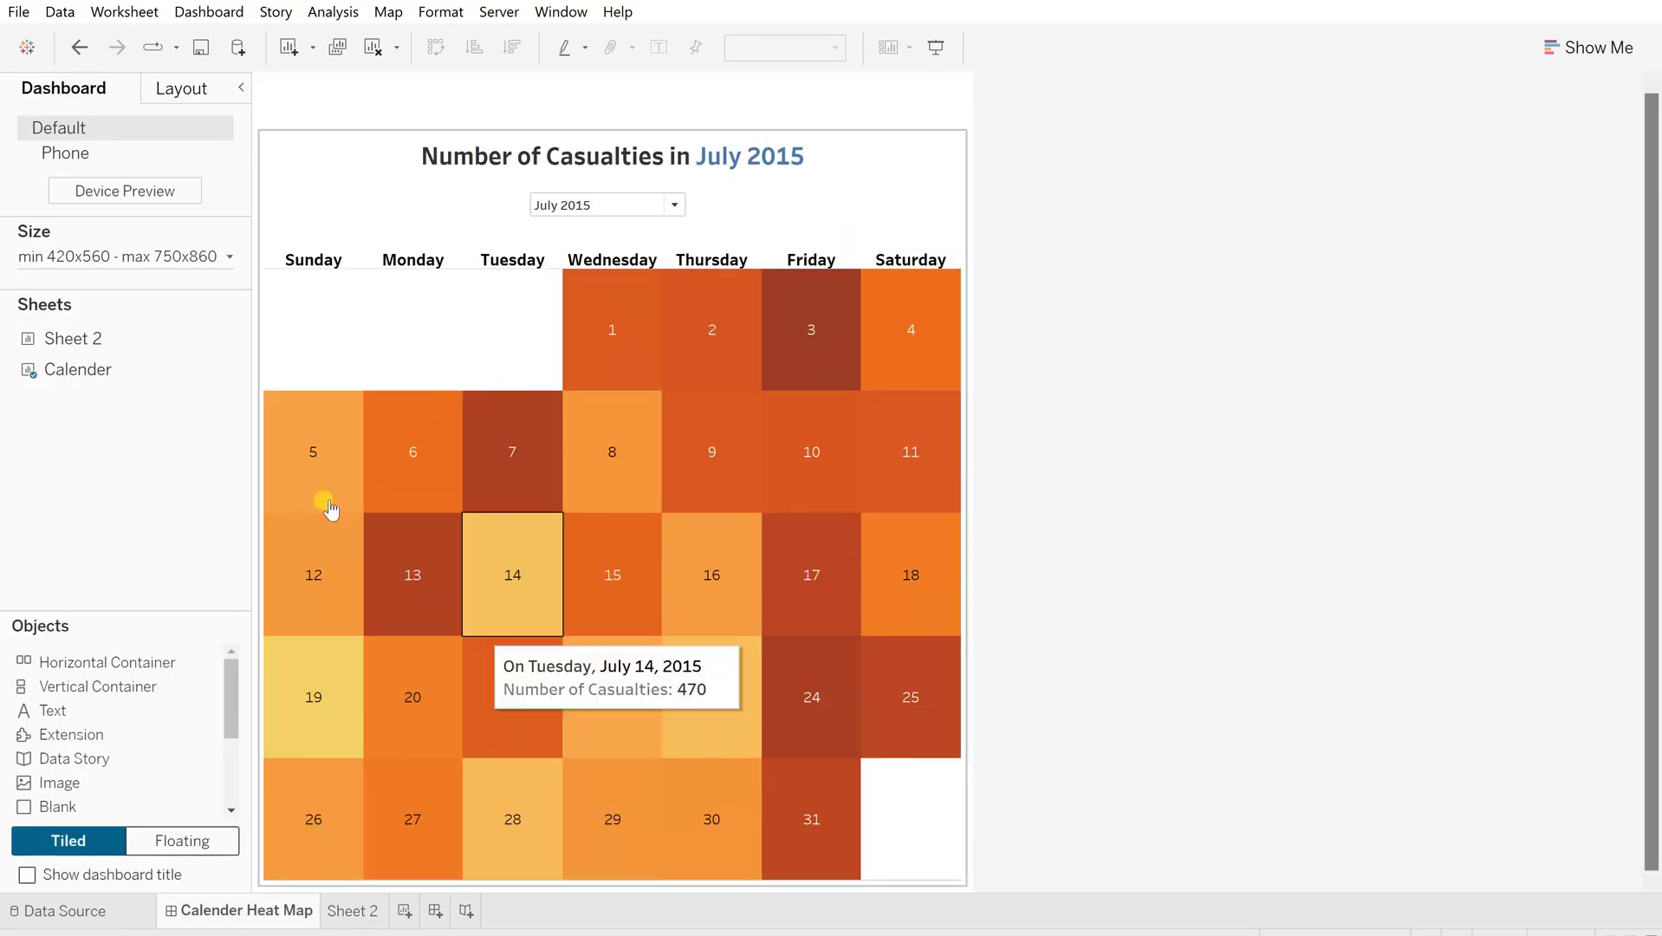
pyautogui.click(349, 910)
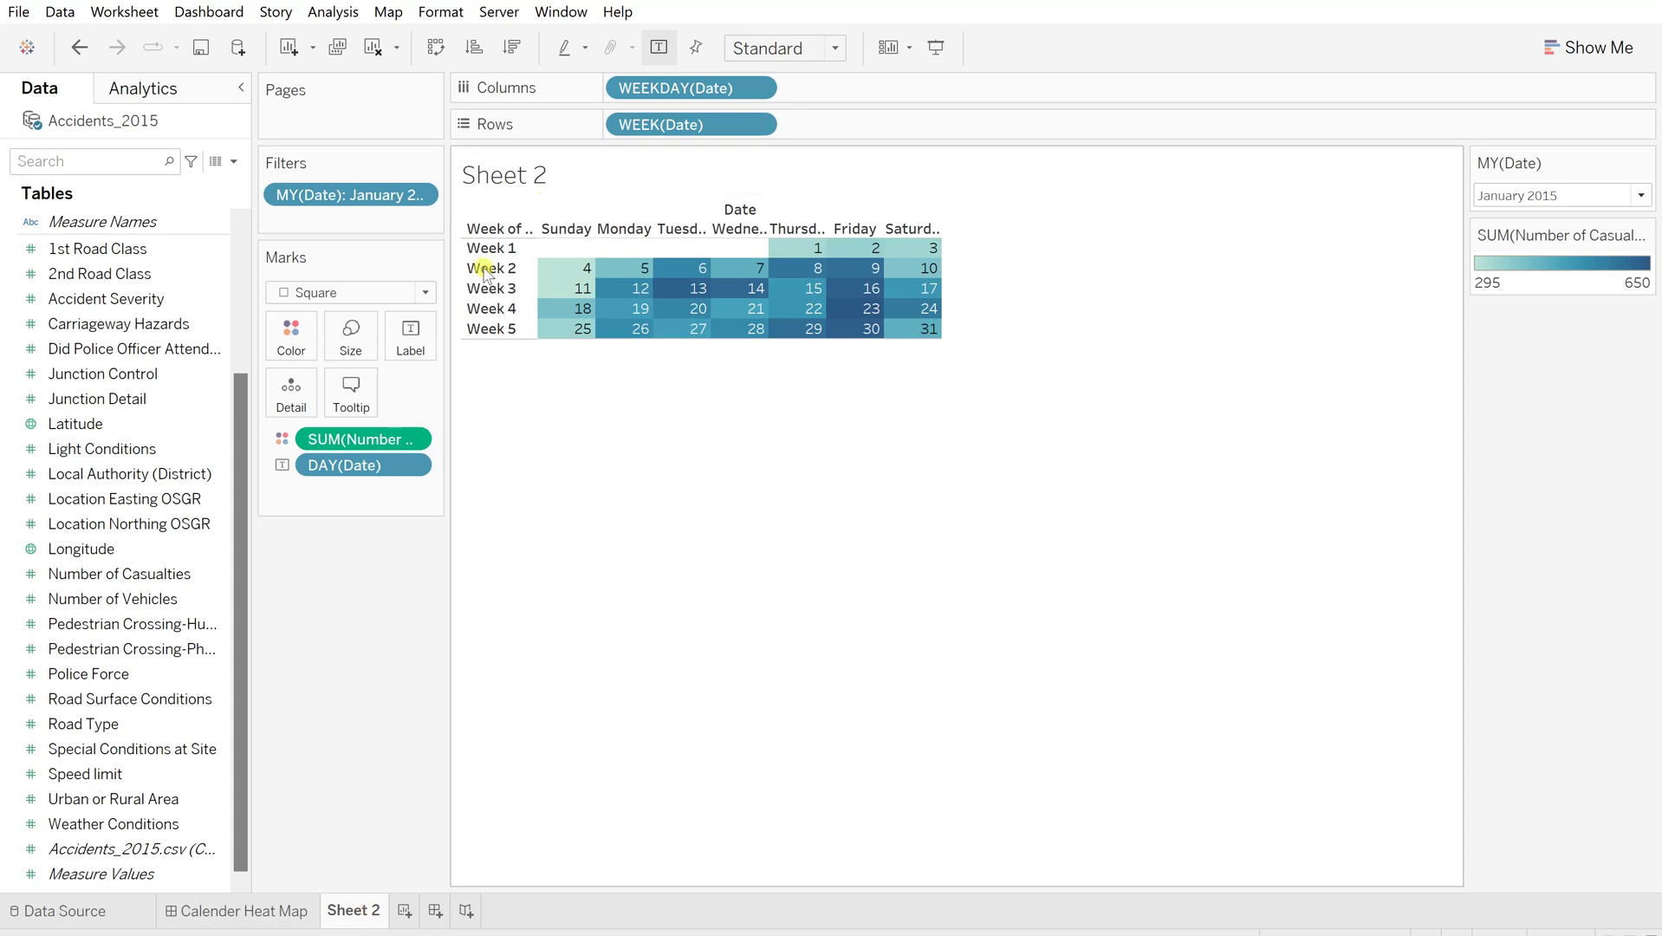
# Fit Sheet 2 to Entire View, check the Calender Heat Map dashboard, then return to Sheet 2
pyautogui.click(788, 50)
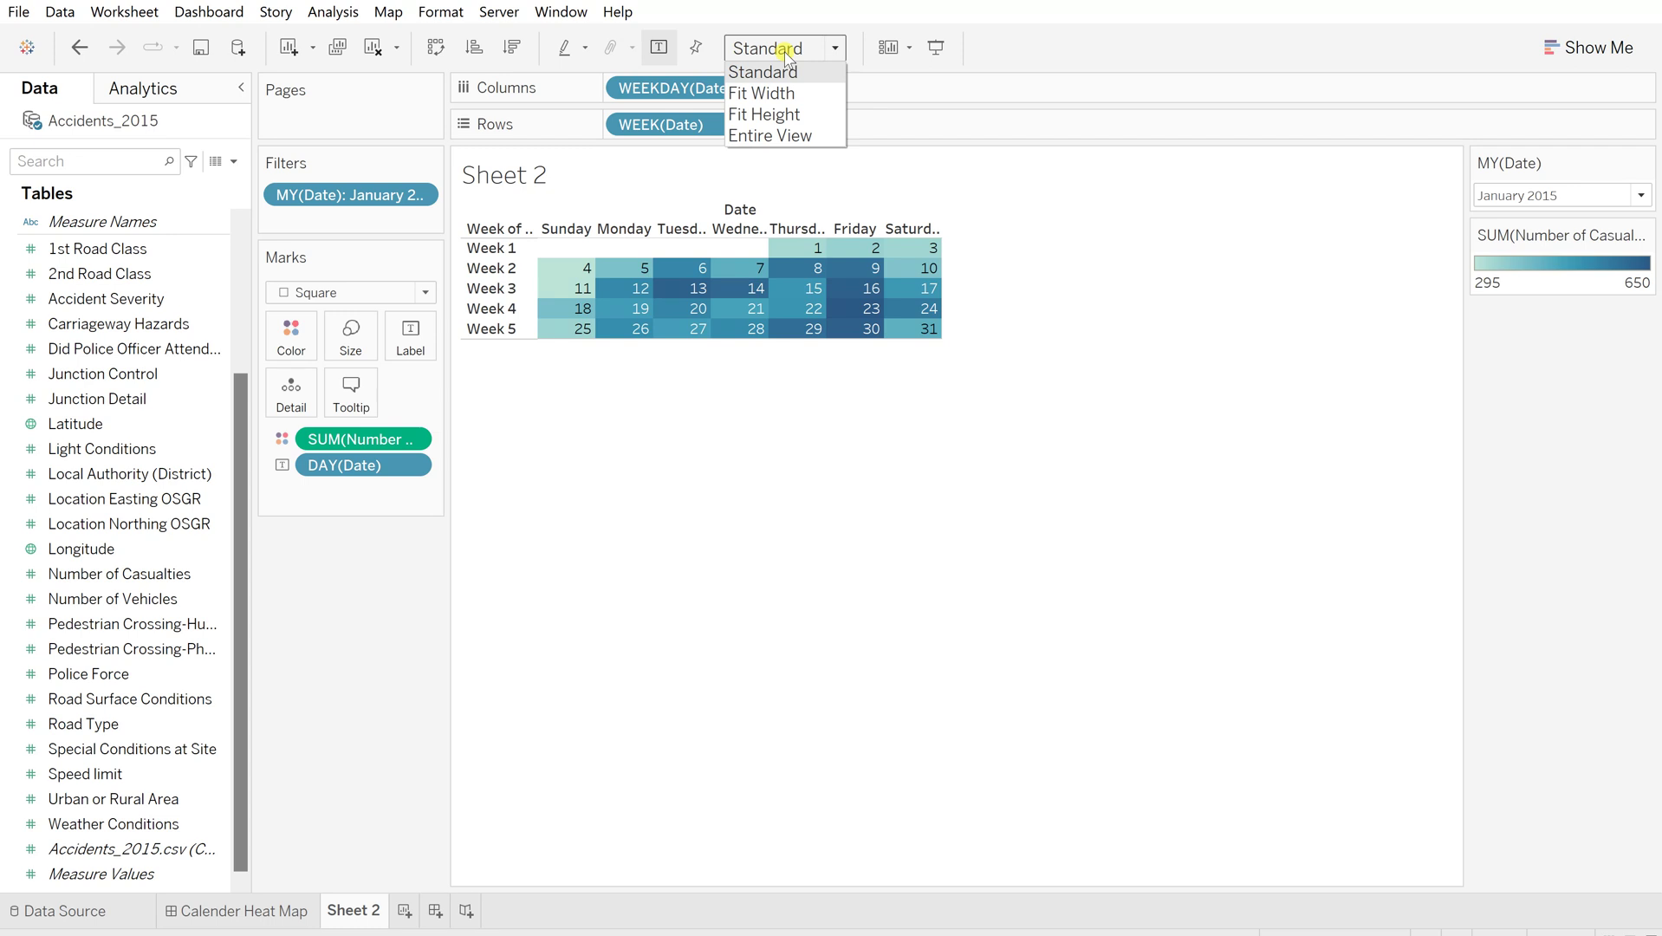
pyautogui.click(781, 136)
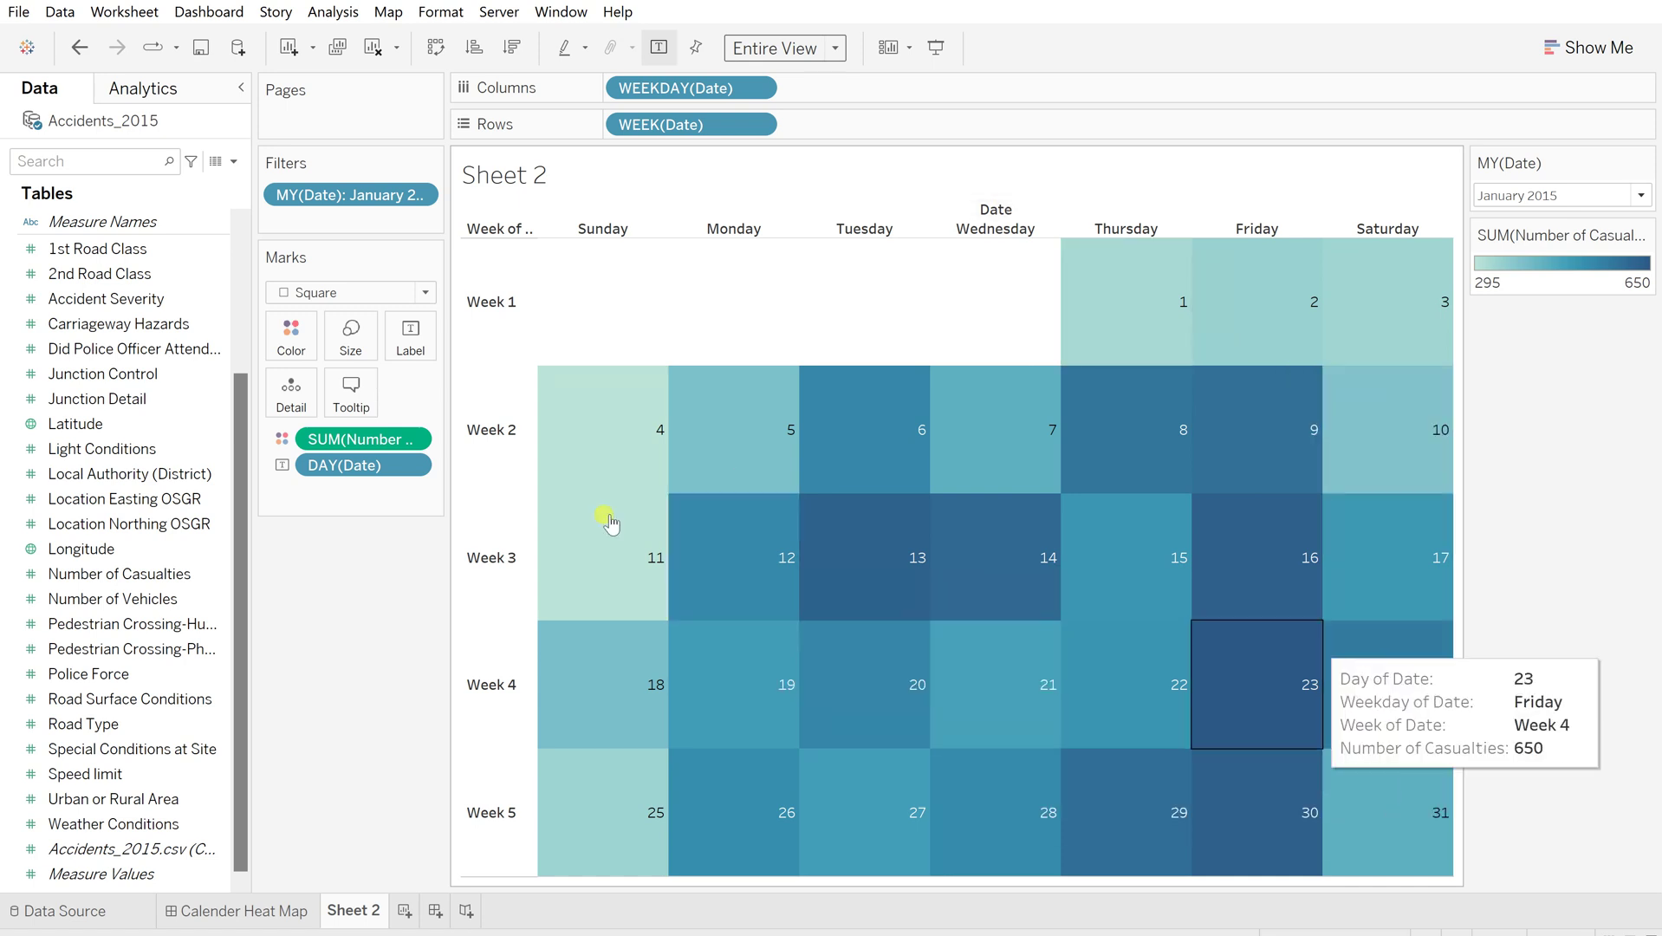
pyautogui.click(286, 909)
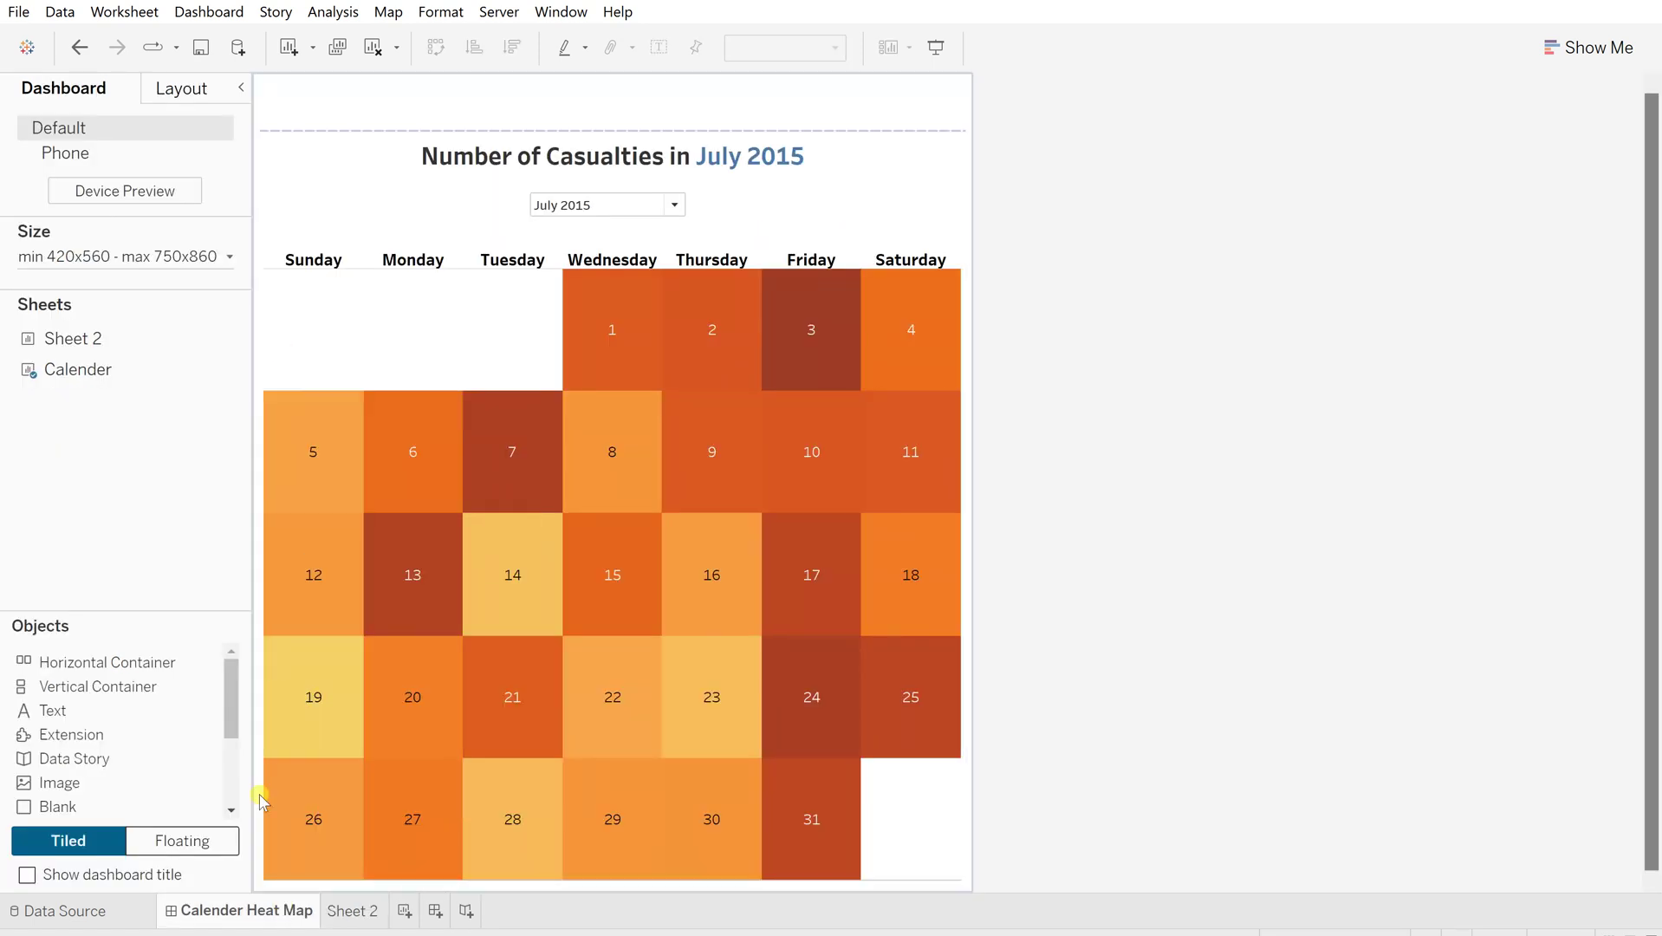
pyautogui.click(356, 910)
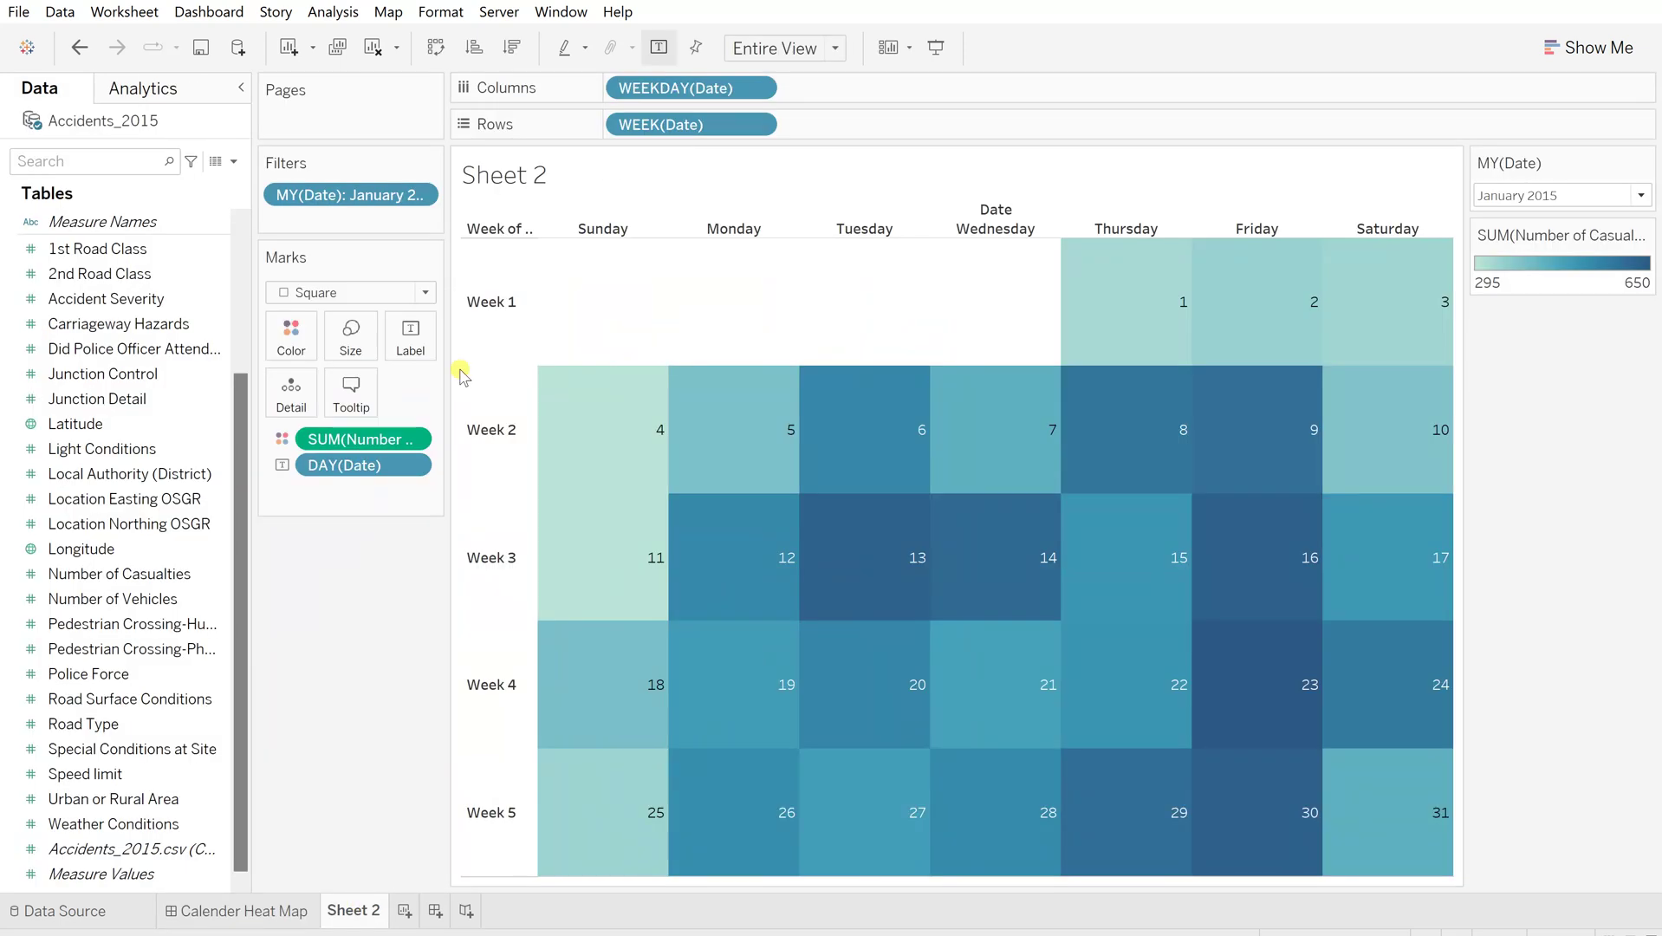
# Hide the Week row headers and the Date field label above the weekday names
pyautogui.rightClick(490, 409)
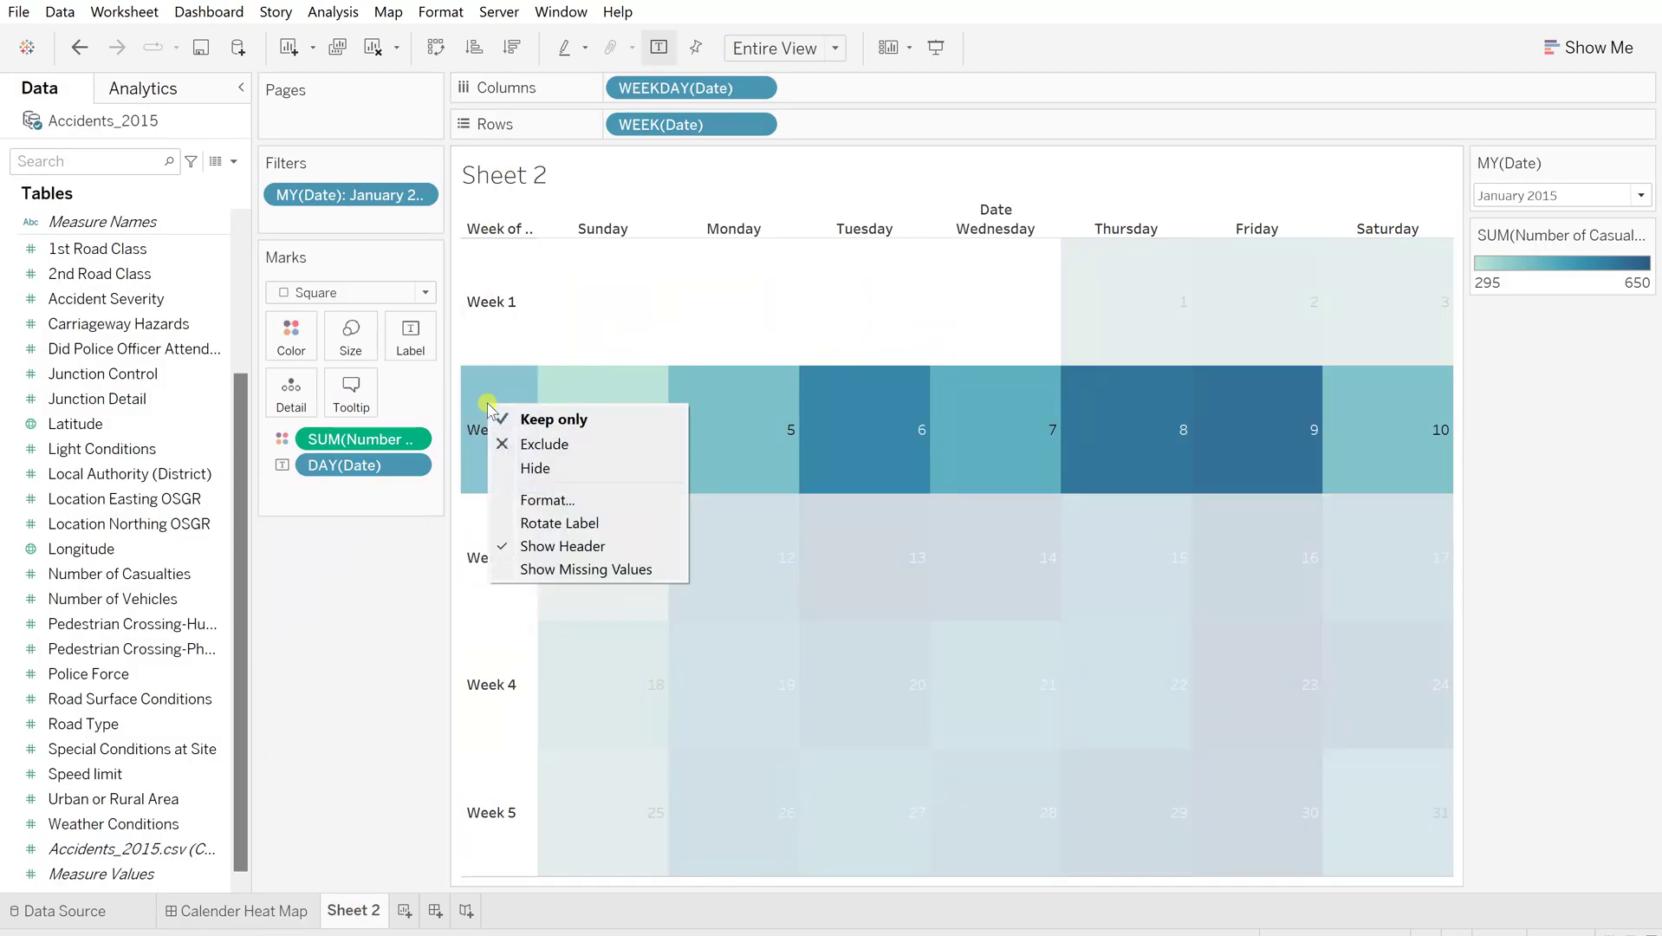
pyautogui.click(505, 548)
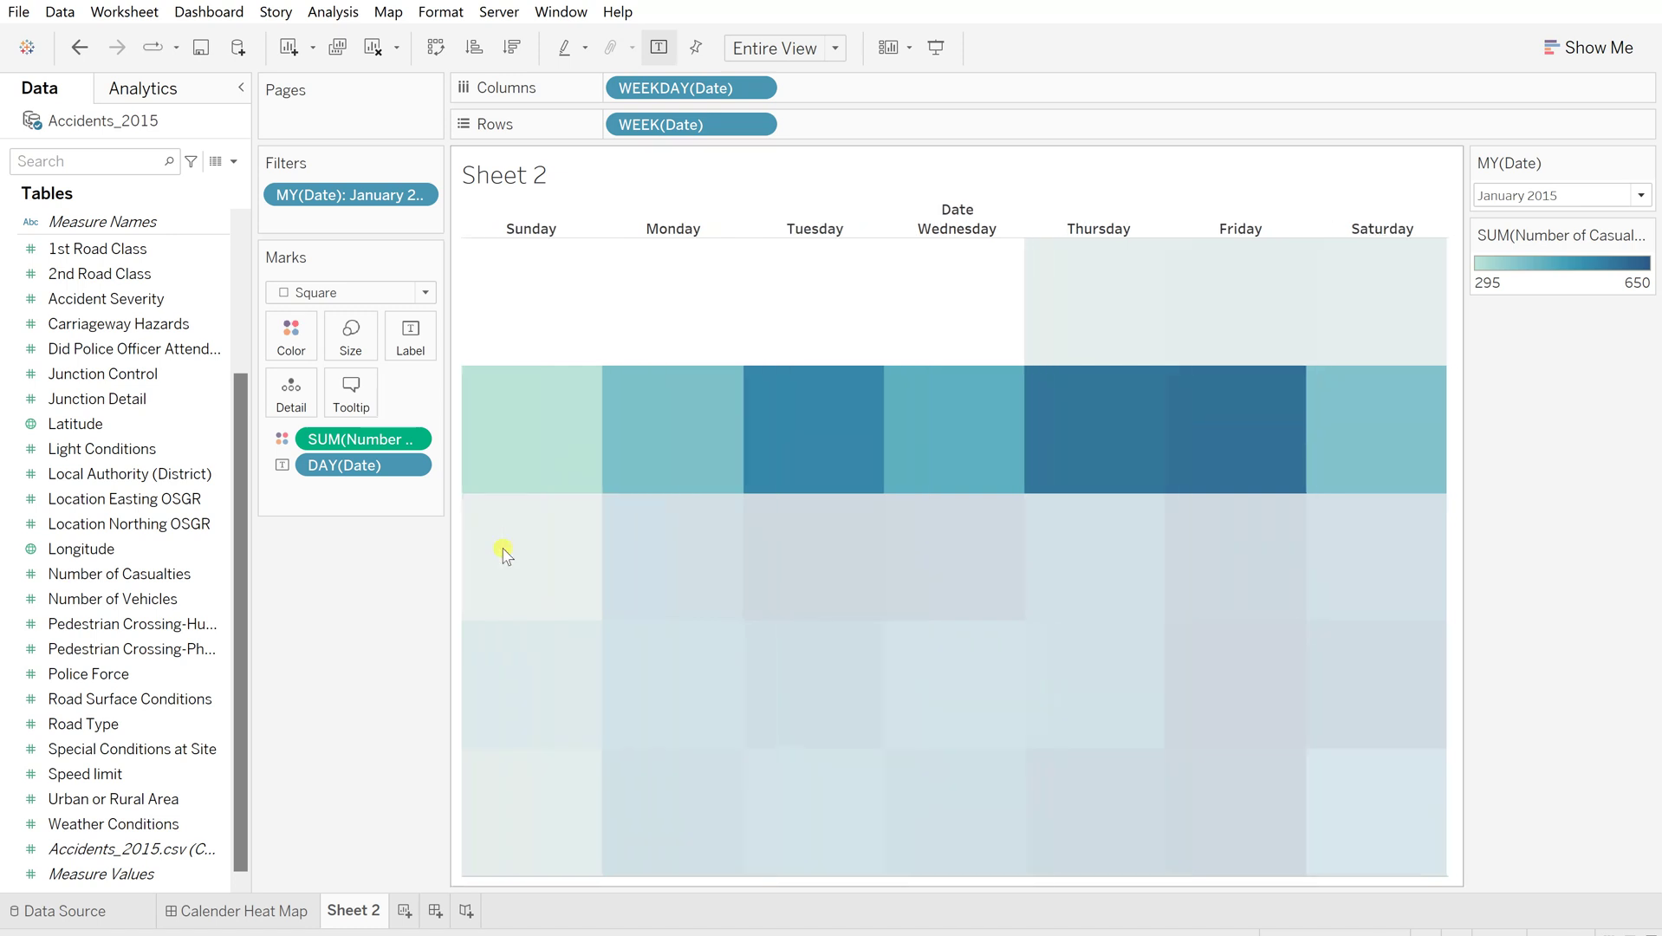
pyautogui.click(521, 308)
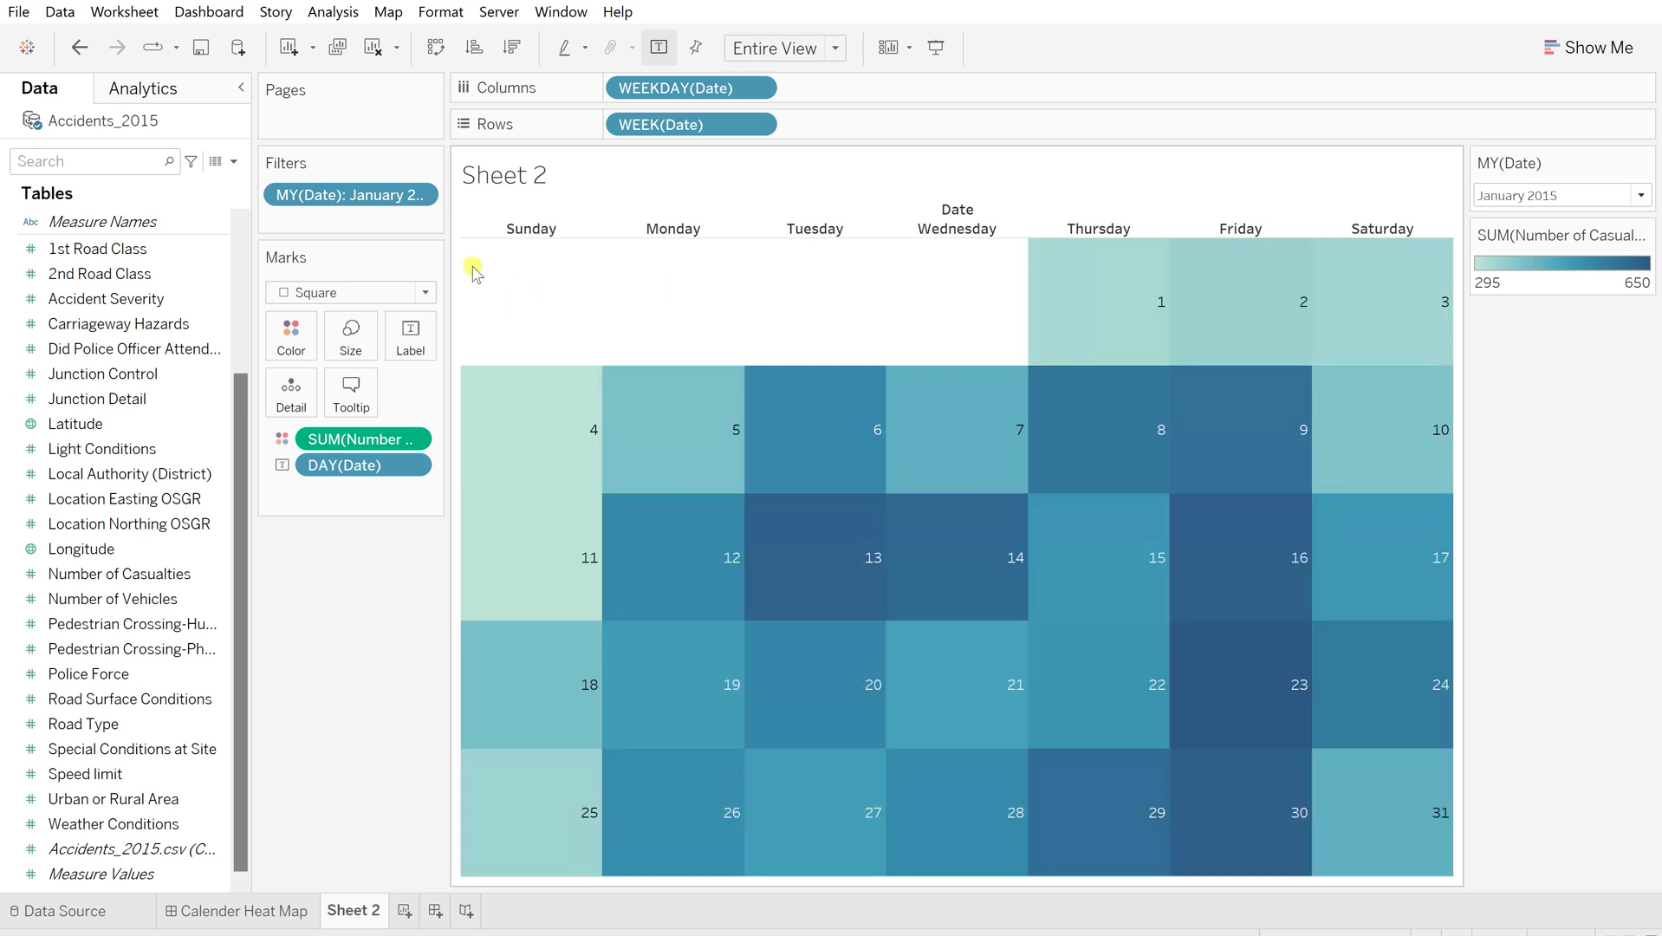
pyautogui.rightClick(956, 213)
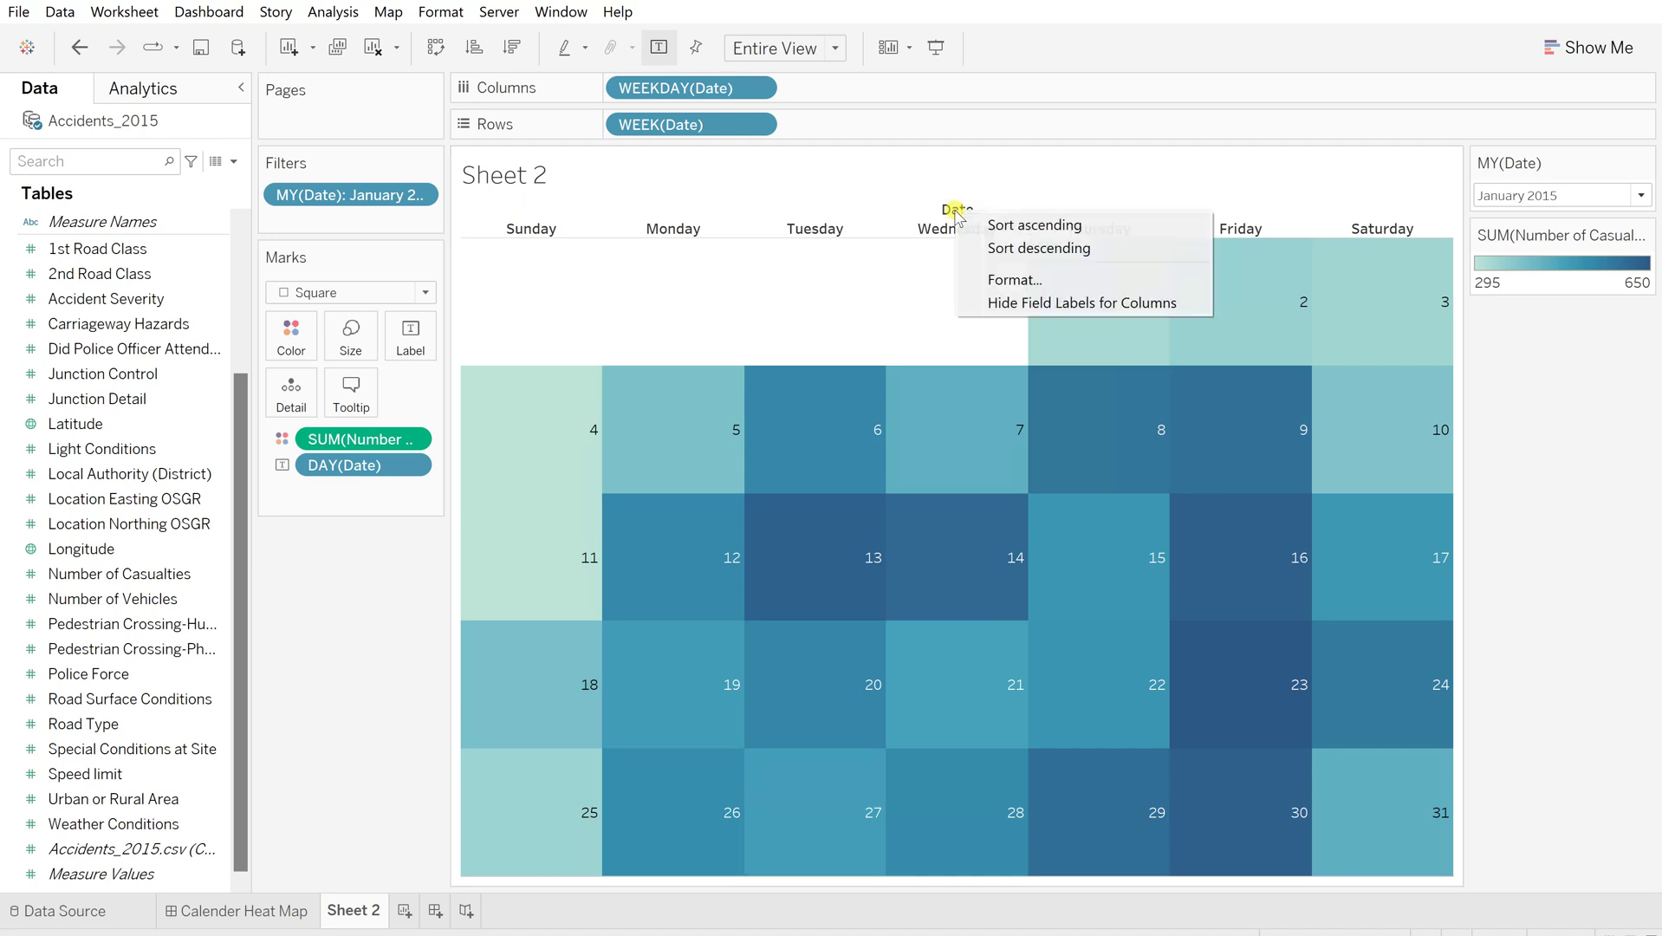
pyautogui.click(1025, 303)
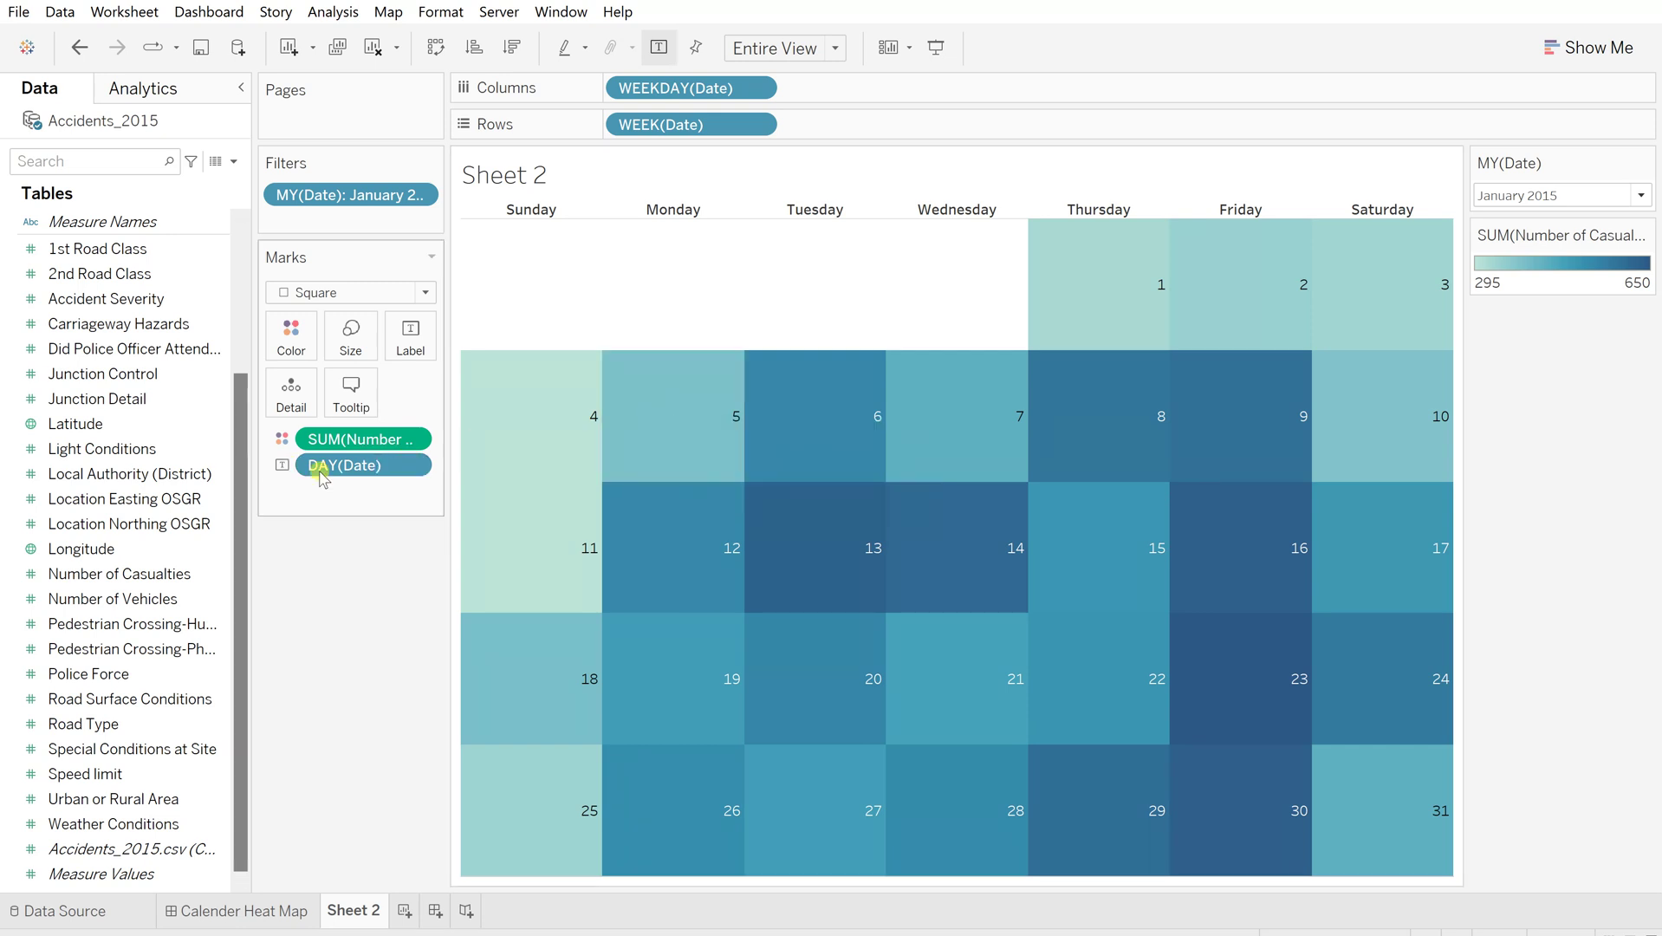
# Set the DAY(Date) default pane horizontal alignment to Center so day numbers sit mid-square
pyautogui.click(408, 464)
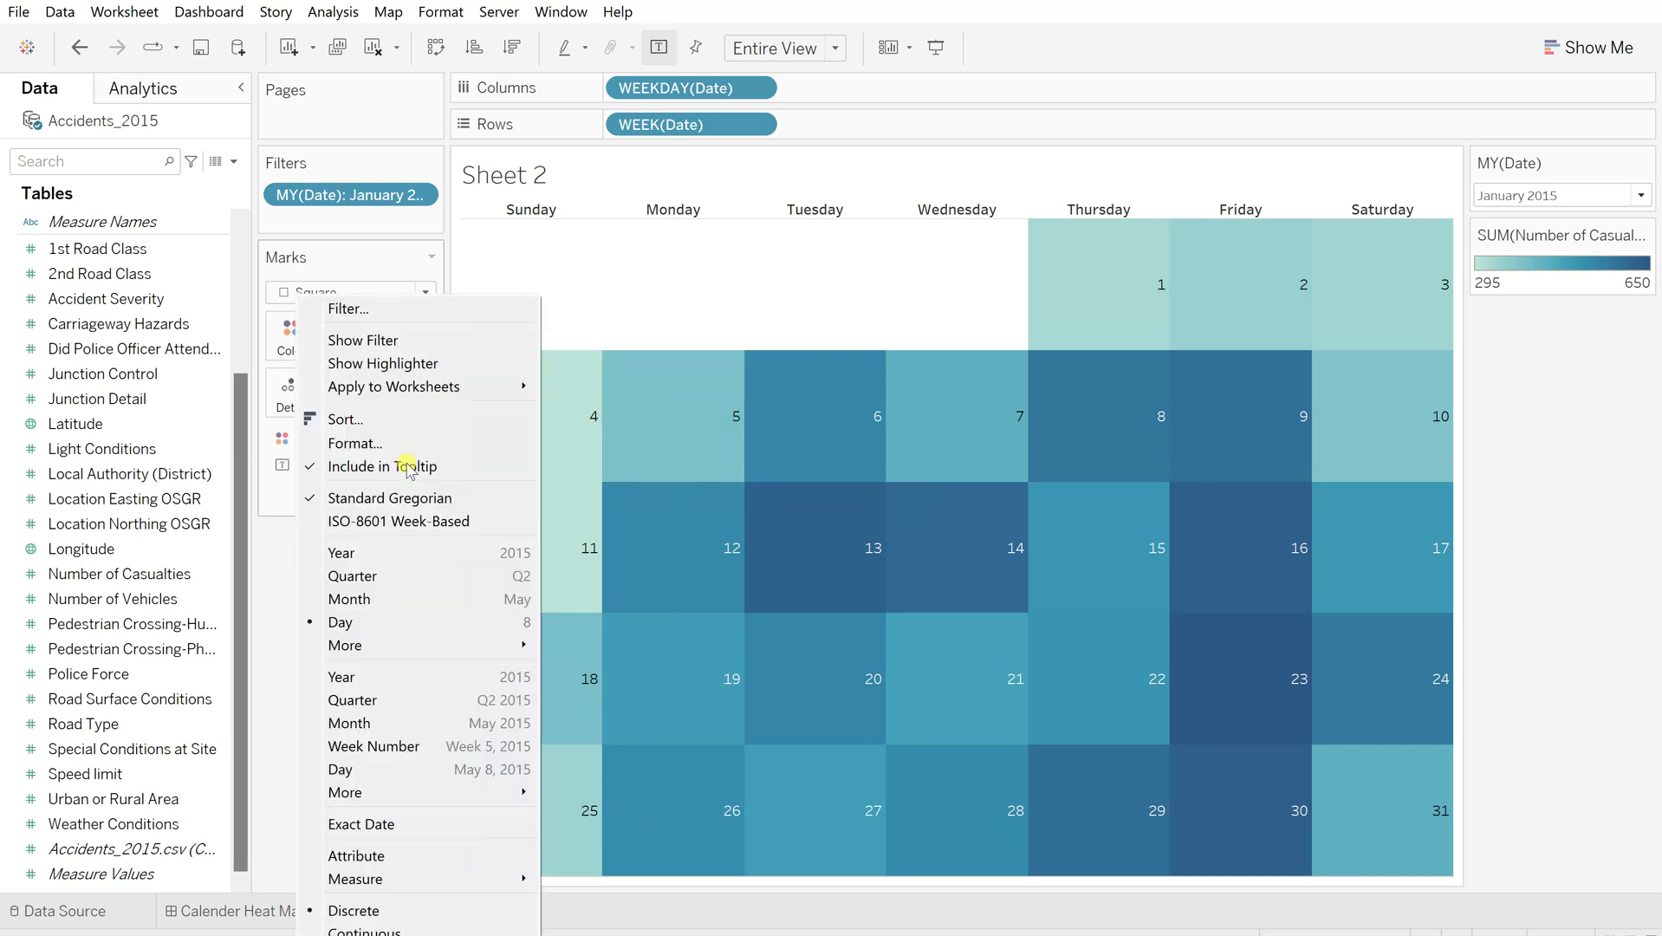
pyautogui.click(368, 446)
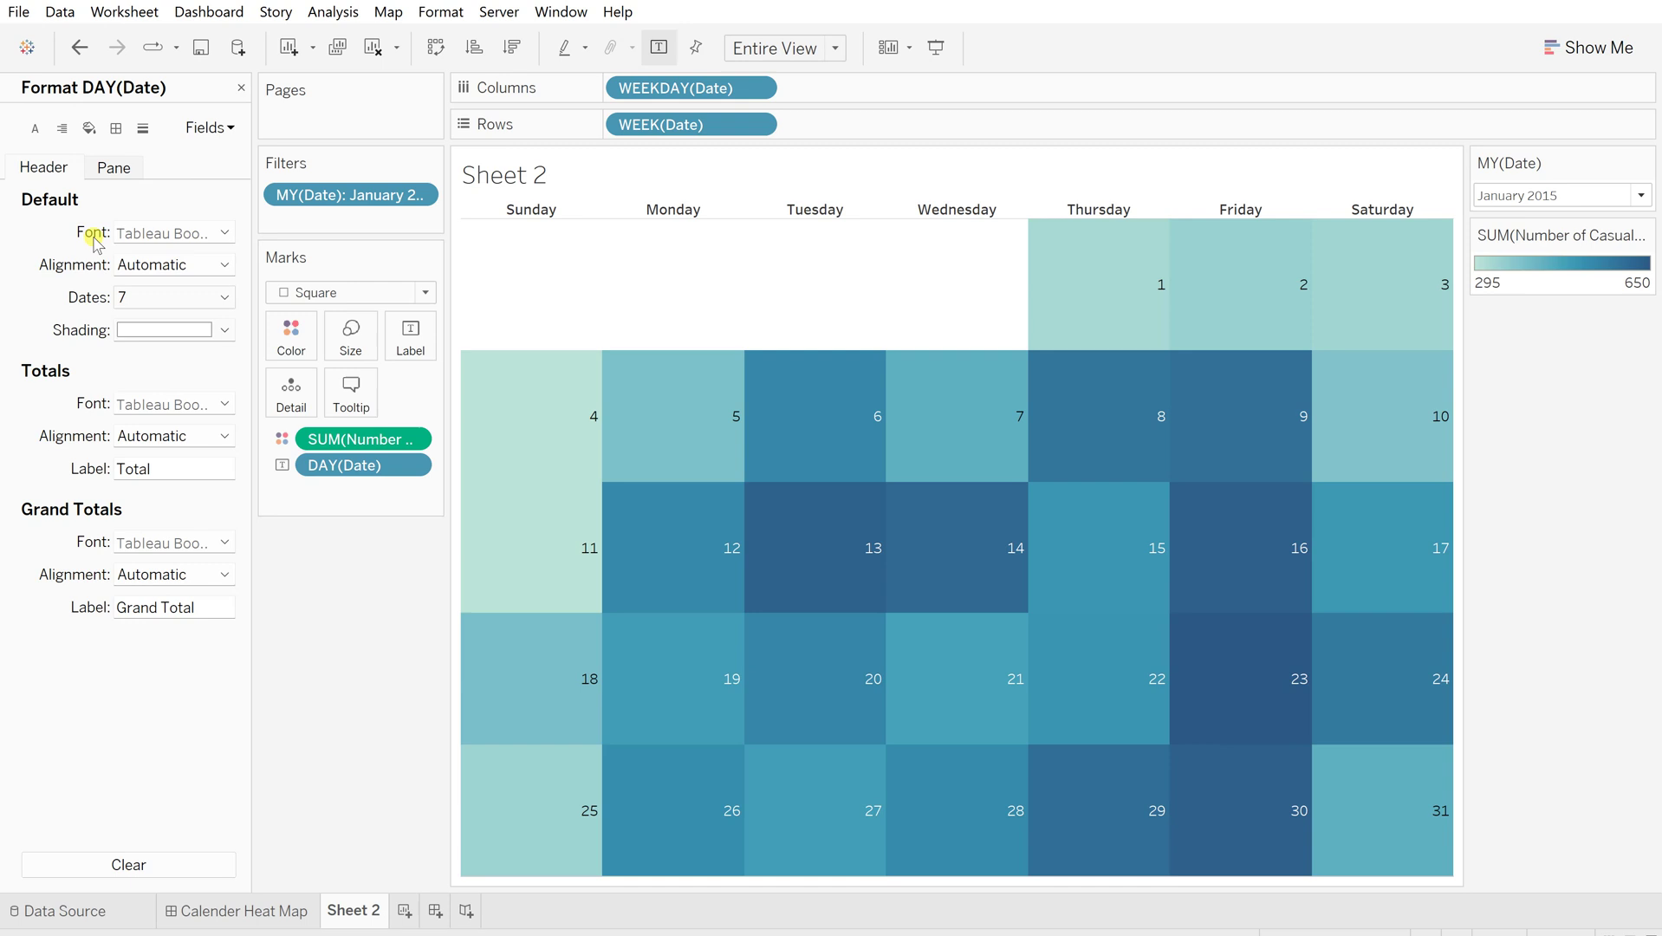
pyautogui.click(62, 130)
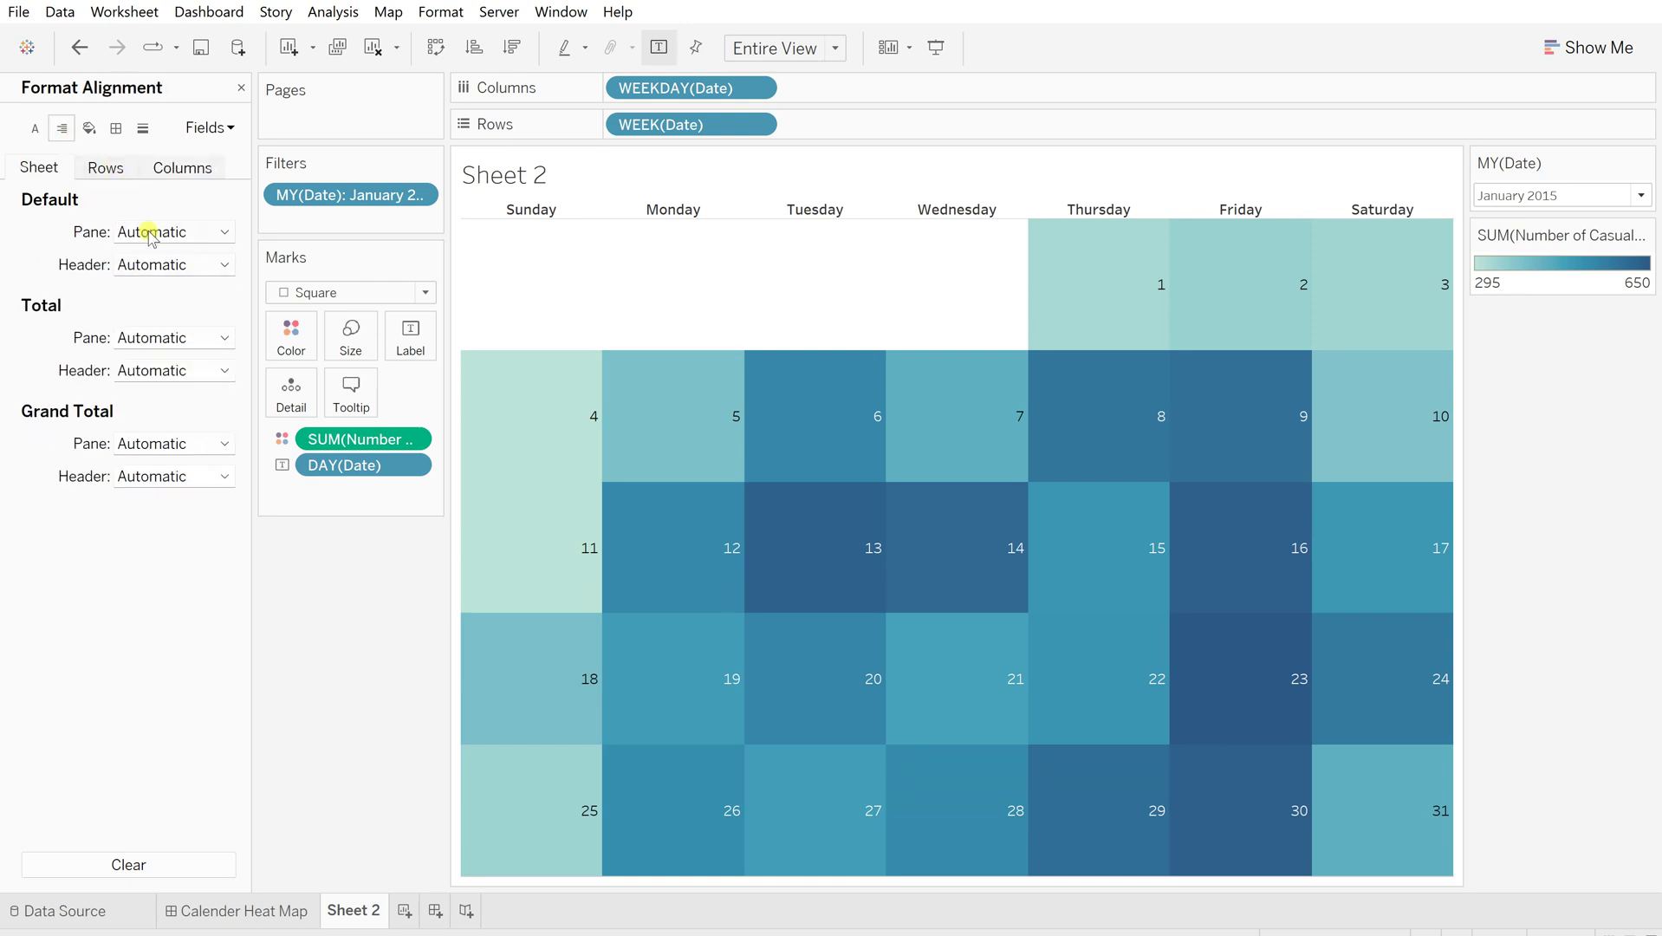
pyautogui.click(150, 233)
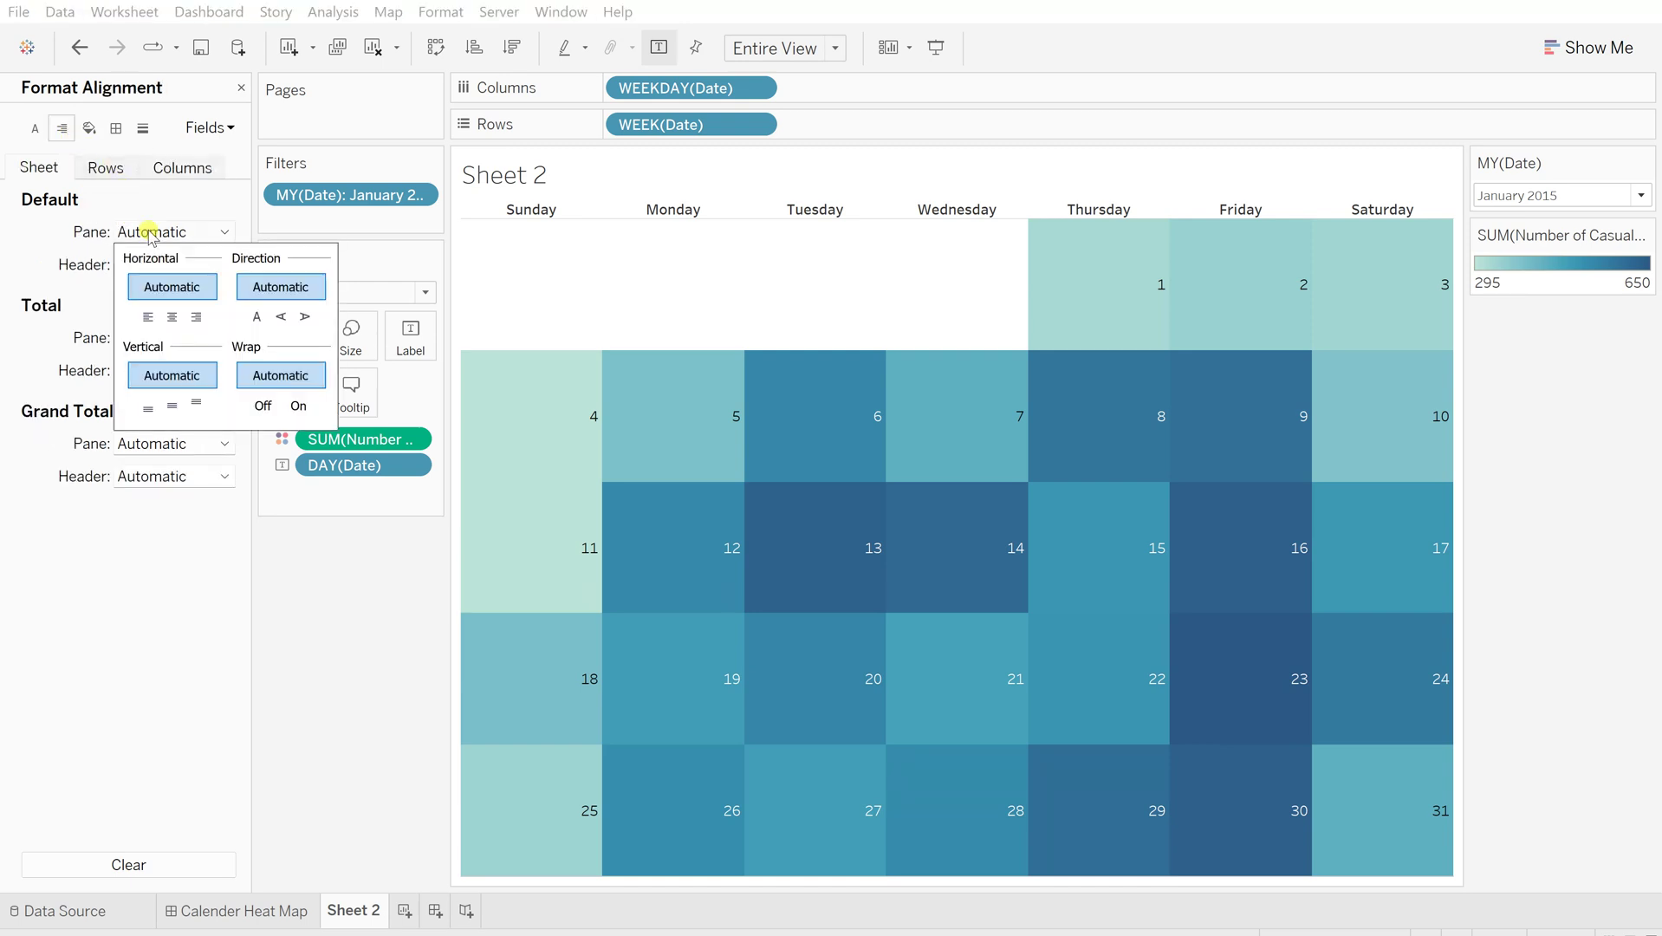
pyautogui.click(172, 317)
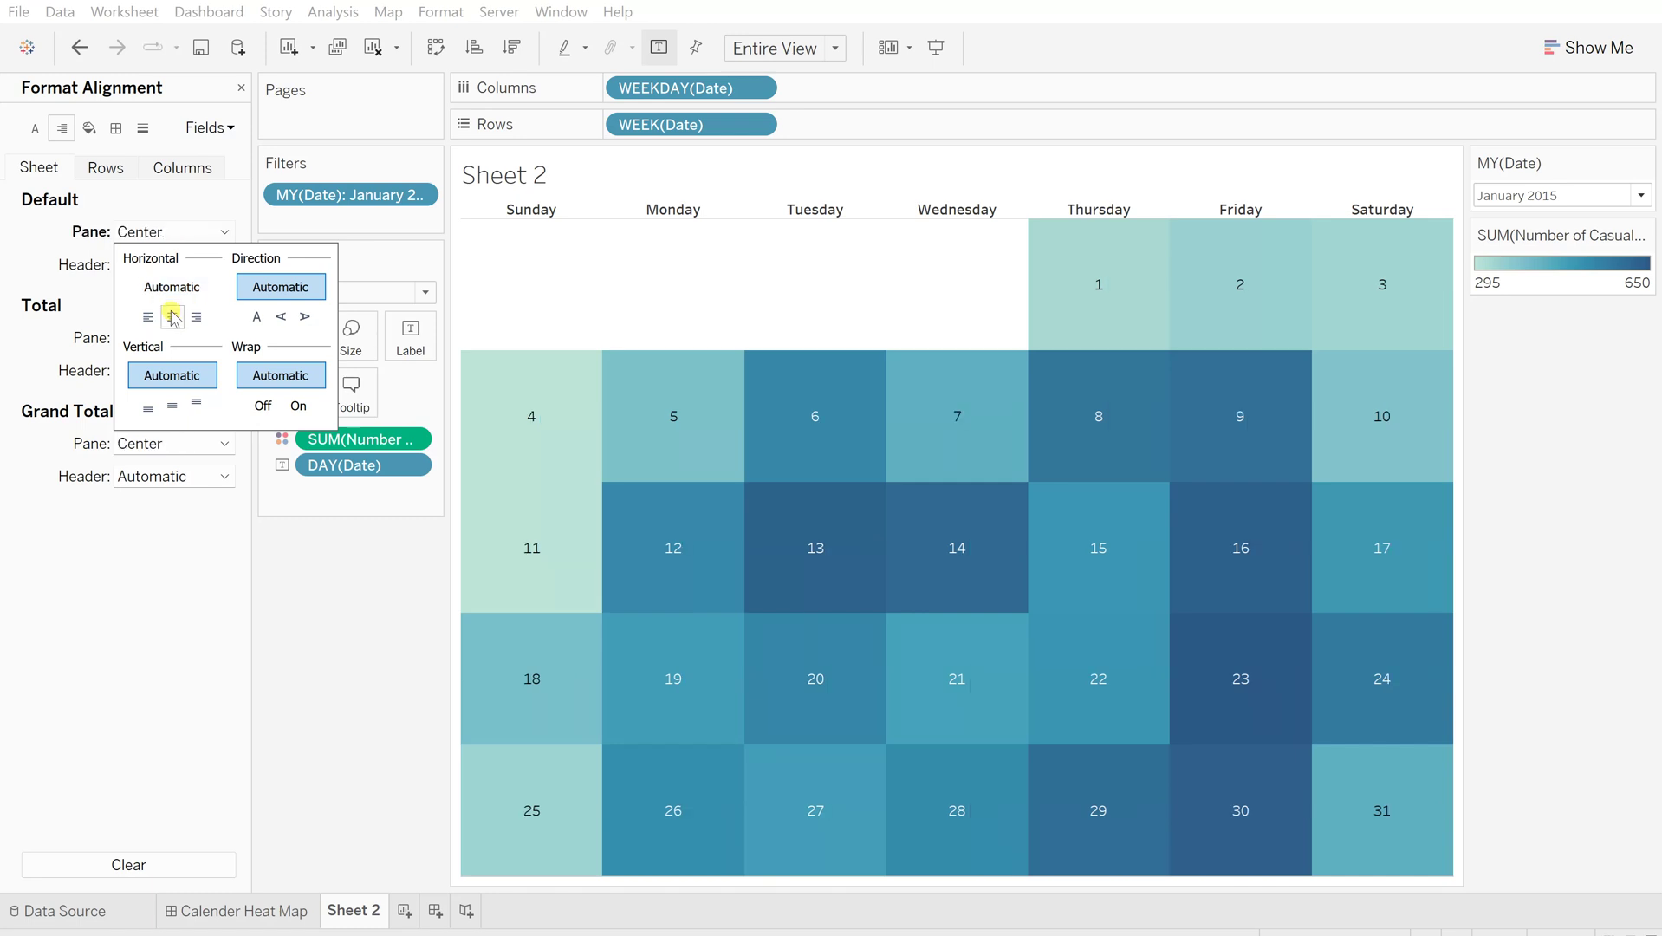
pyautogui.click(422, 640)
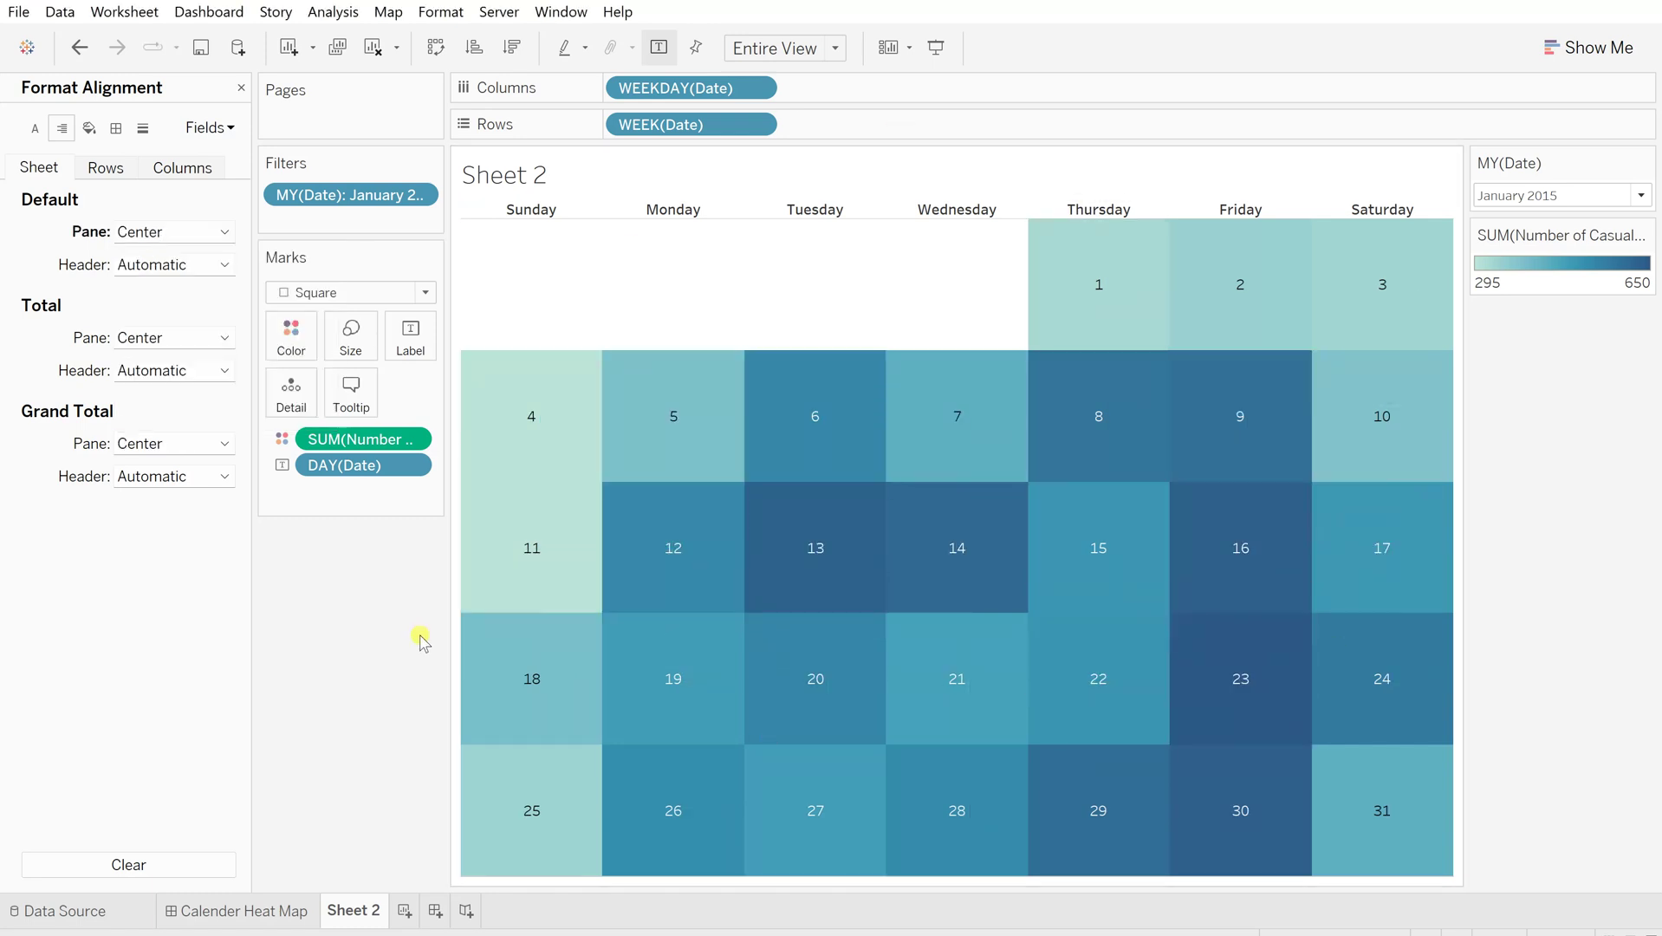
pyautogui.click(241, 87)
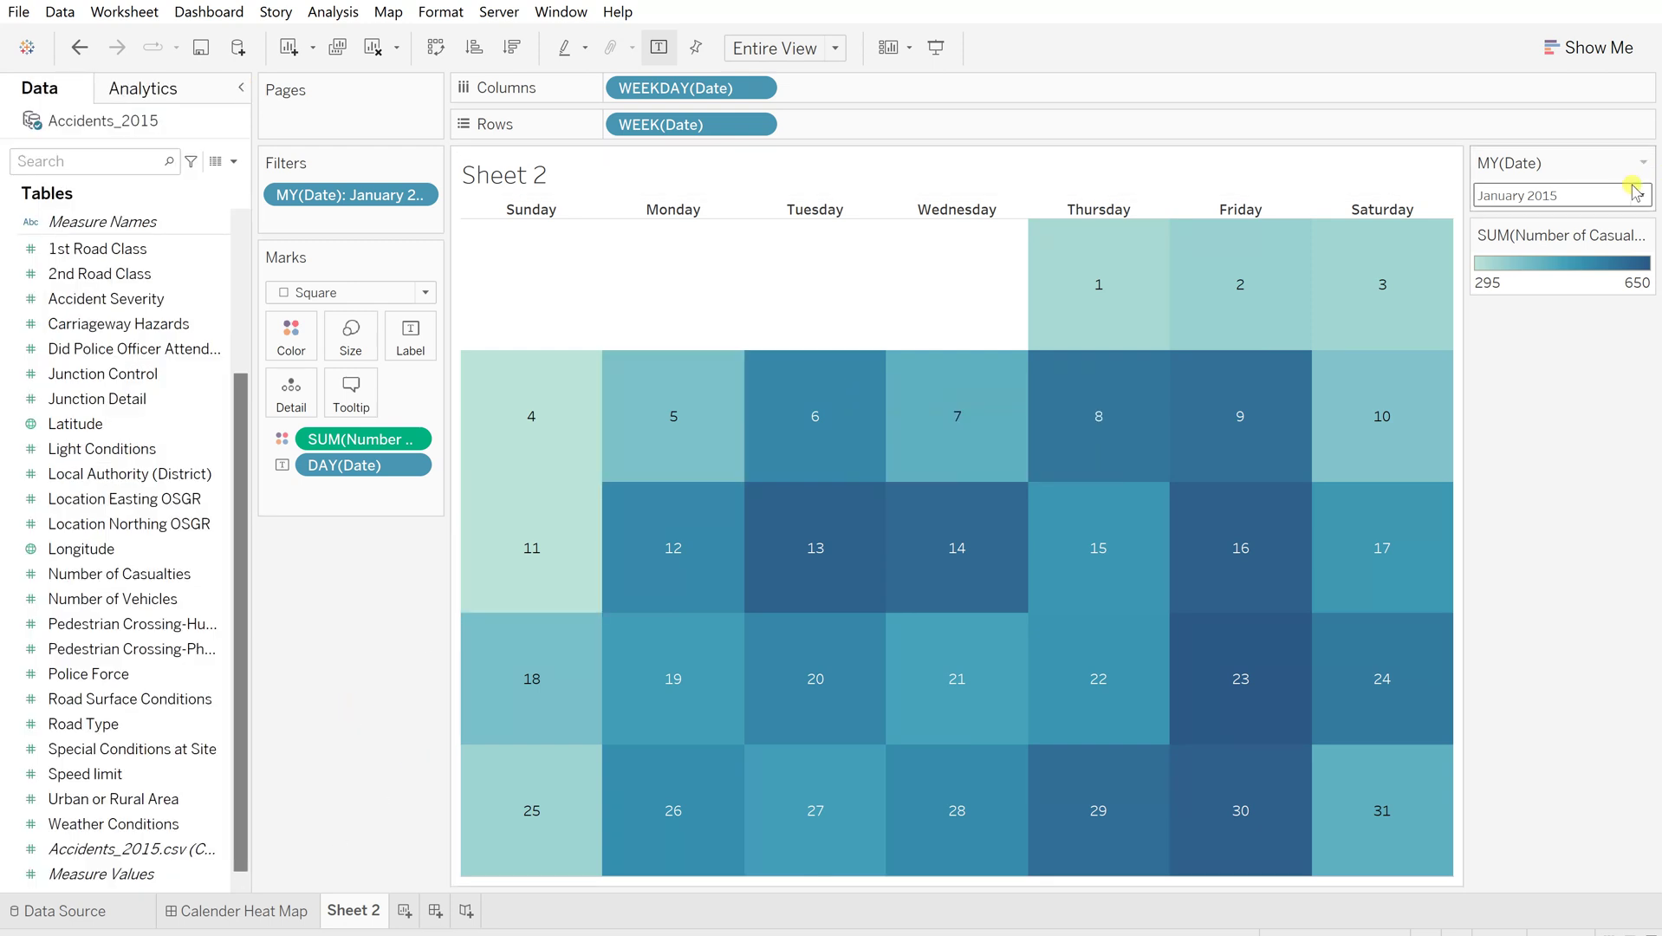
# Filter the month to September 2015
pyautogui.click(1540, 196)
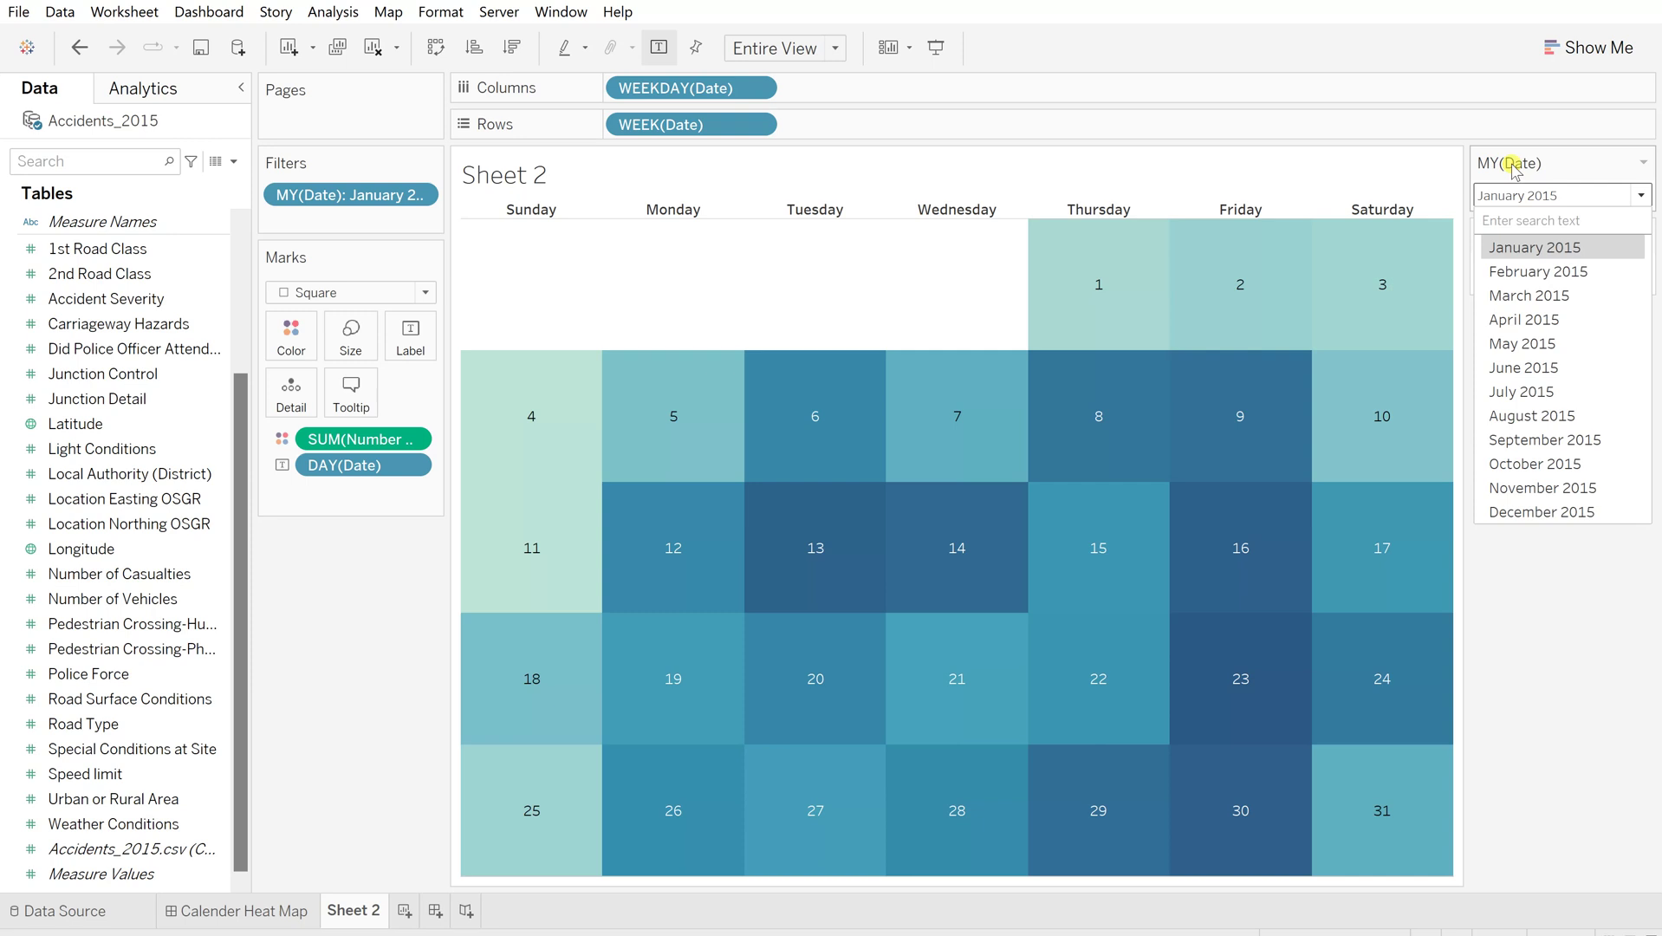
pyautogui.click(1525, 440)
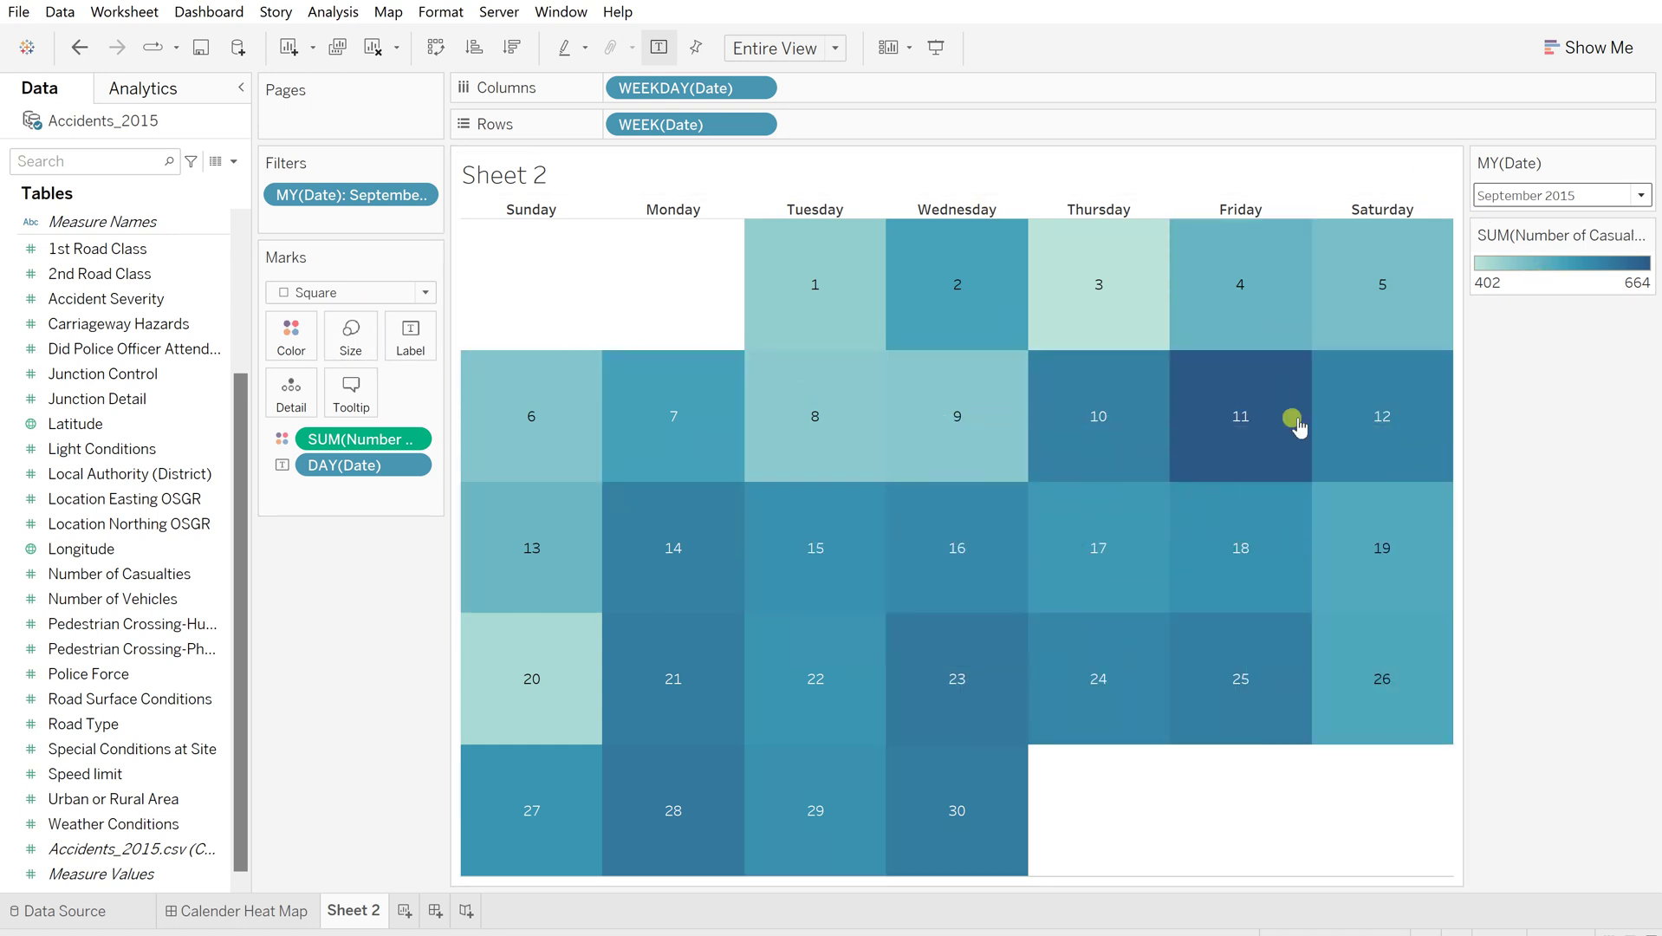
# Apply the Brown colour palette to the day squares, shading 402 to 664
pyautogui.click(295, 337)
pyautogui.click(379, 410)
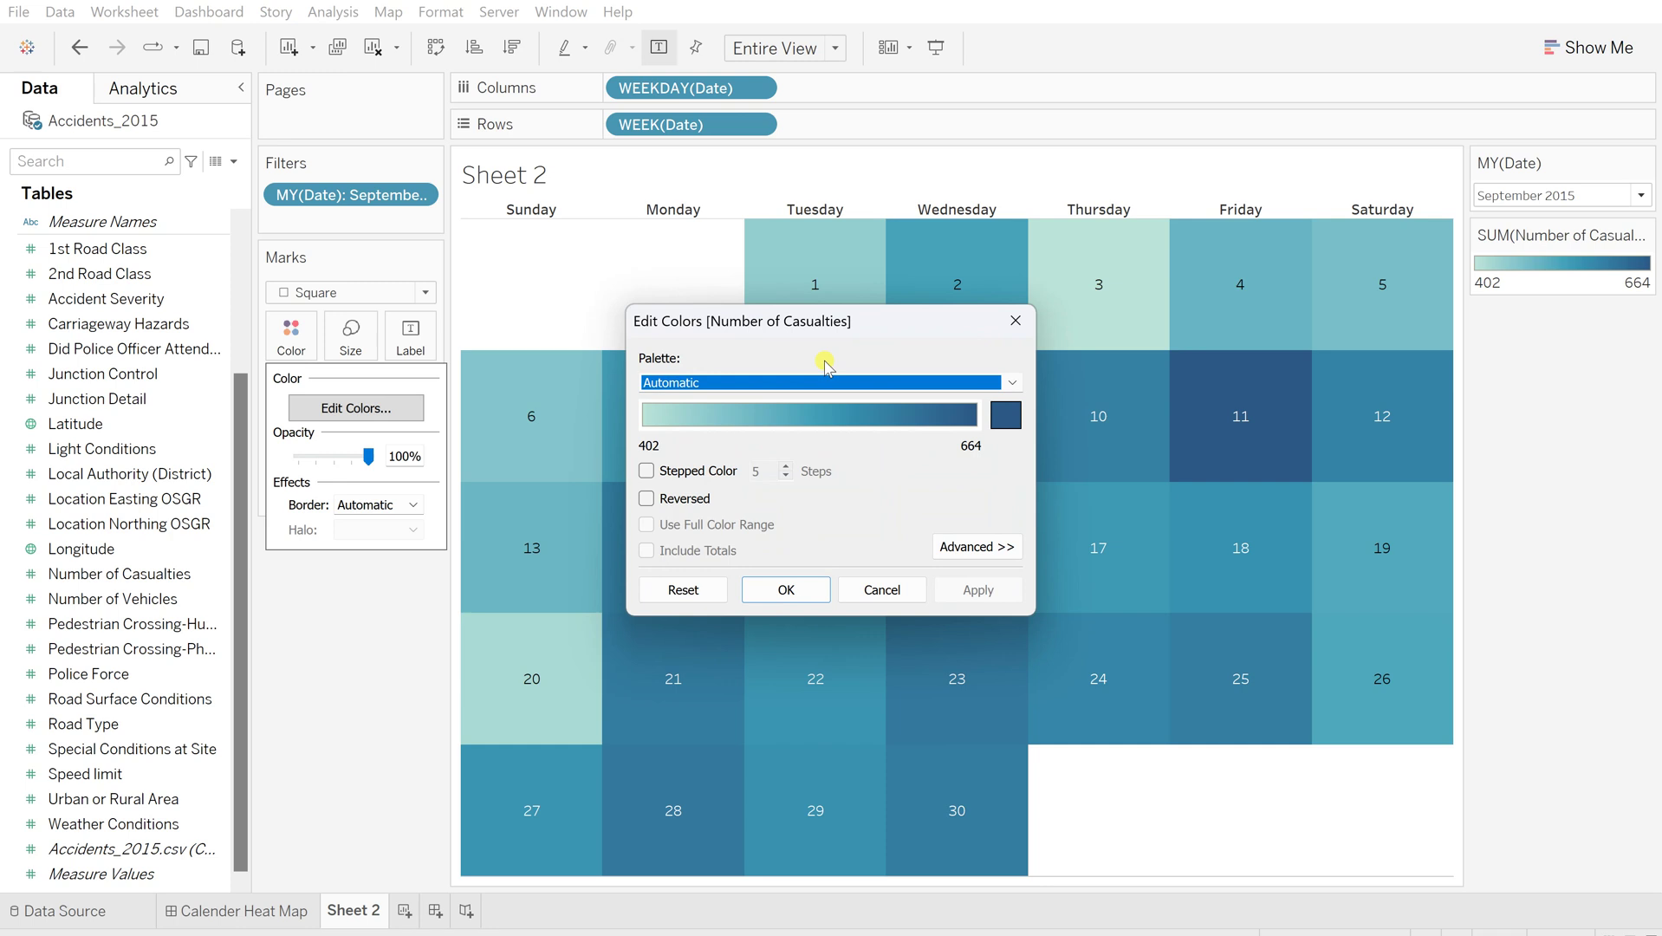
pyautogui.click(788, 381)
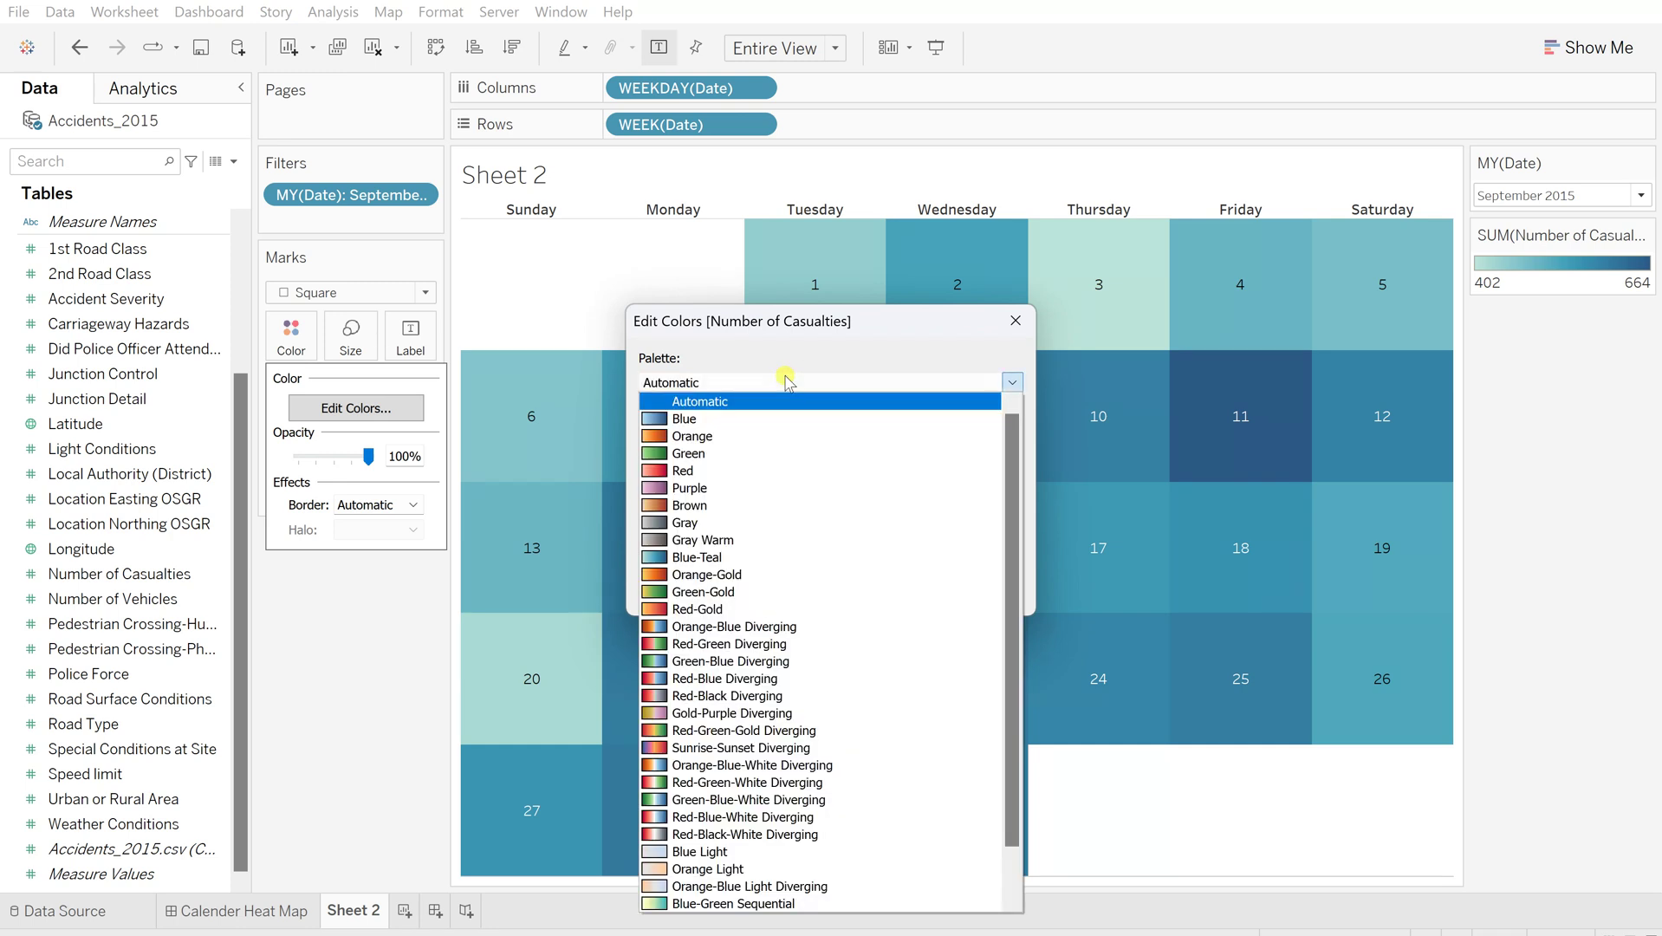
pyautogui.click(682, 506)
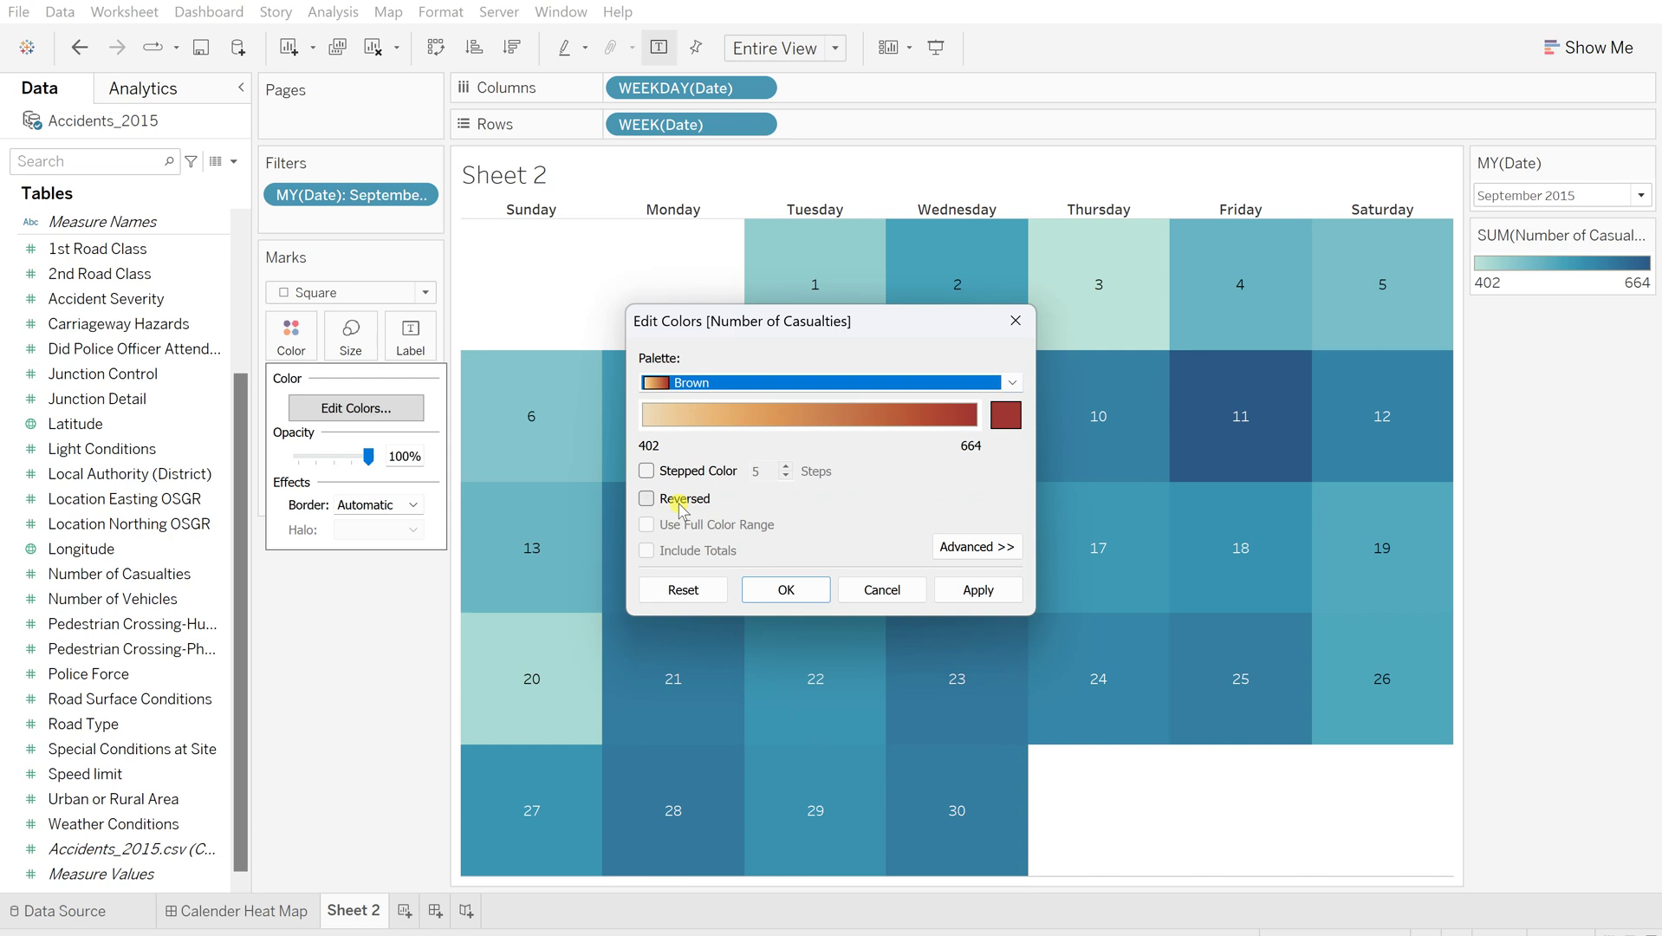
pyautogui.click(969, 591)
pyautogui.click(789, 588)
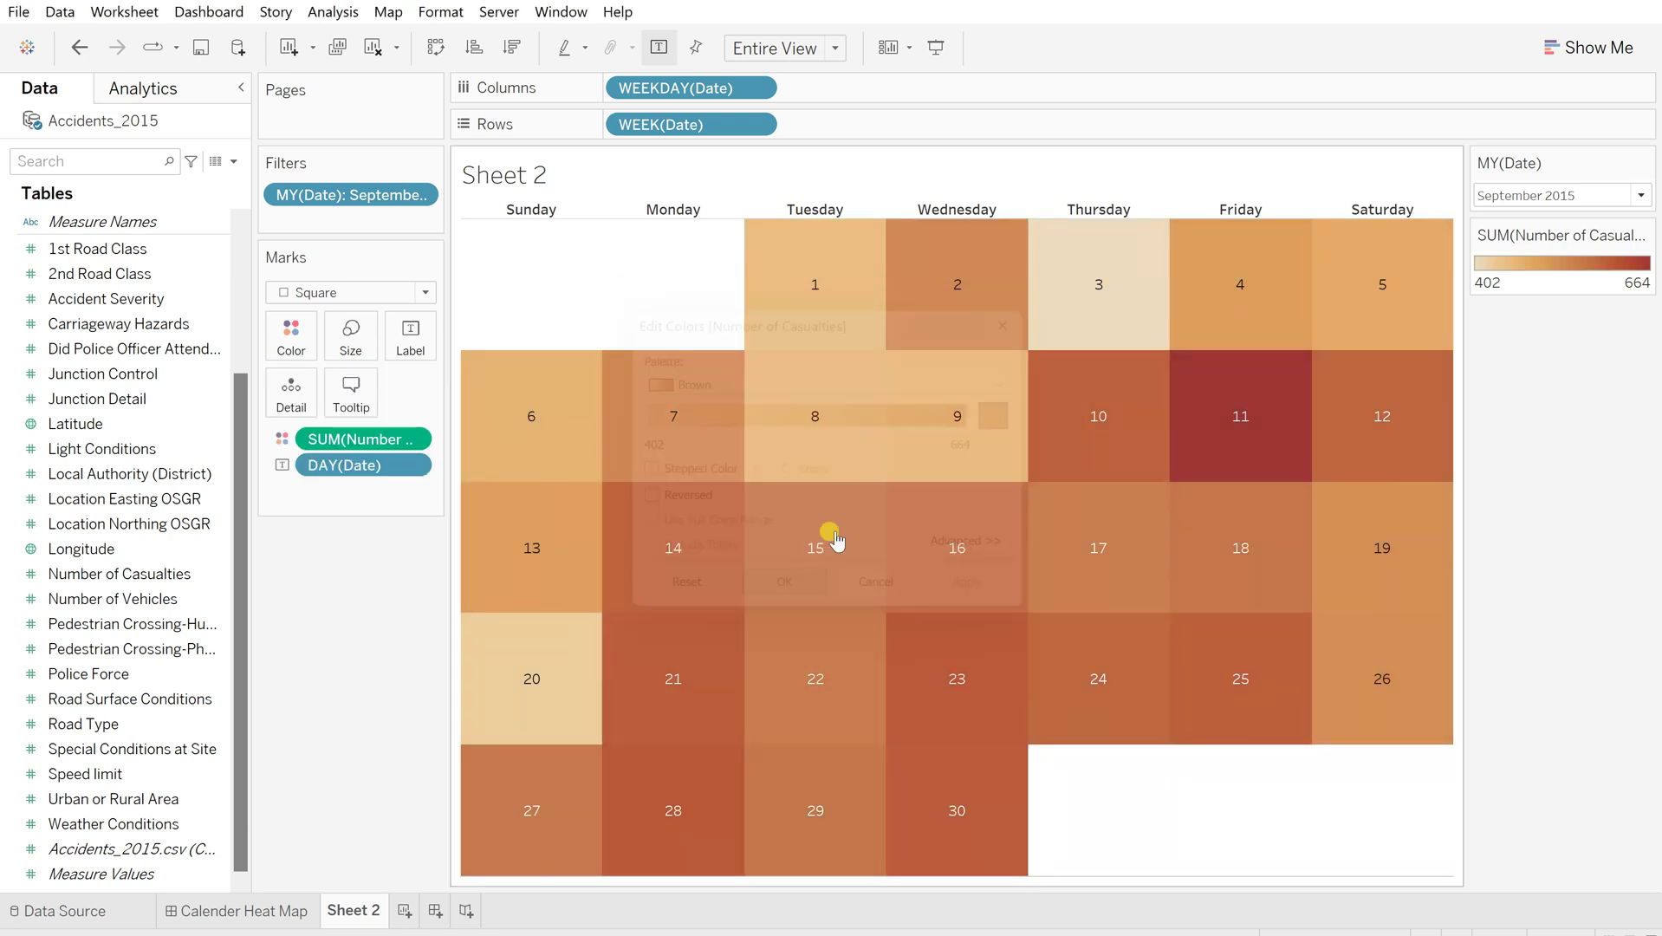